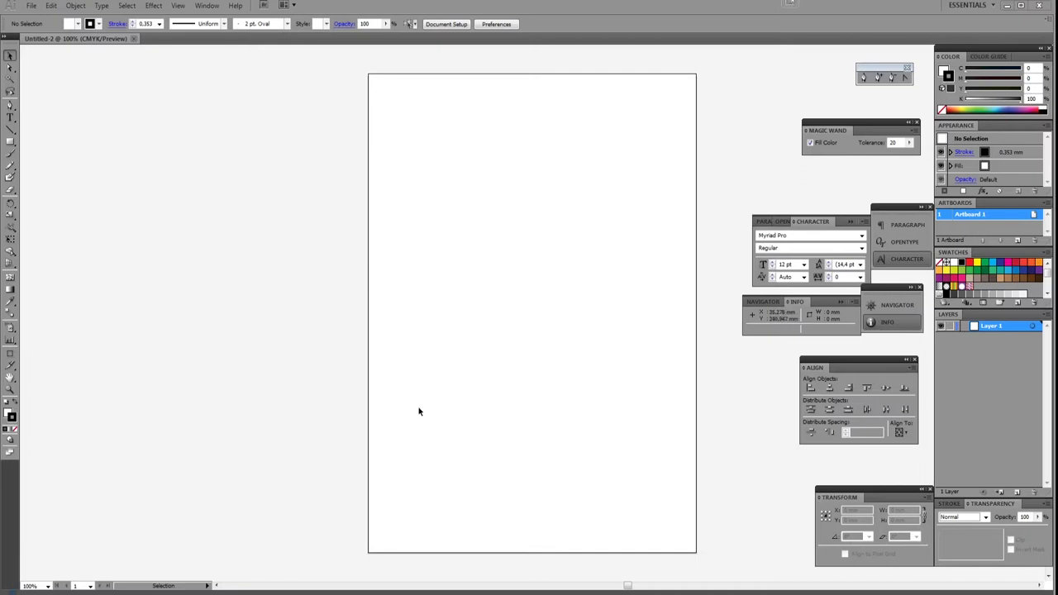
- Place the 94815299_max image from the "billy stranger things" folder onto the blank artboard
mouse_move(68, 592)
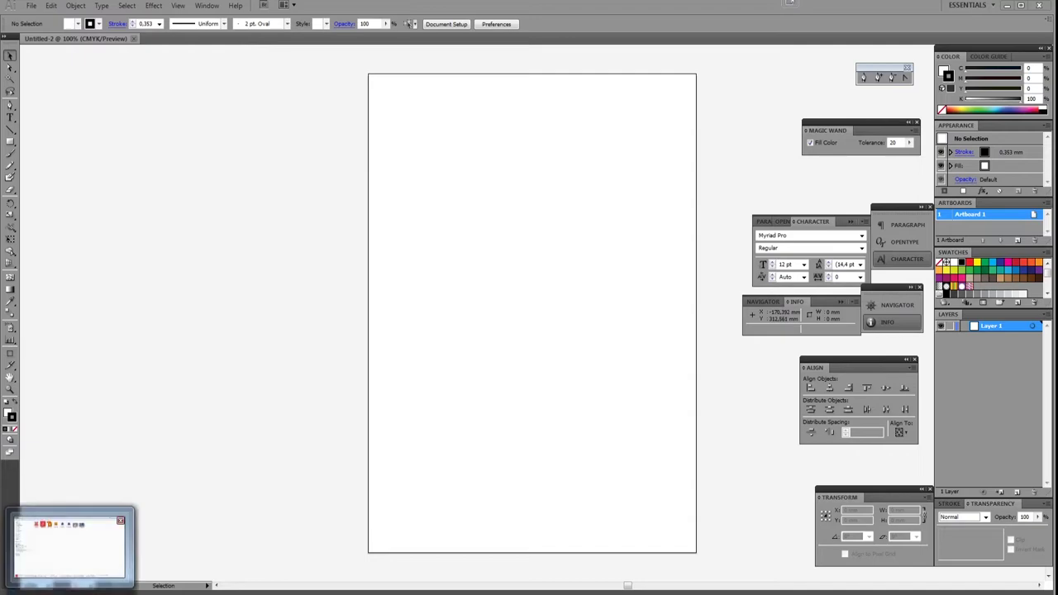
click(70, 551)
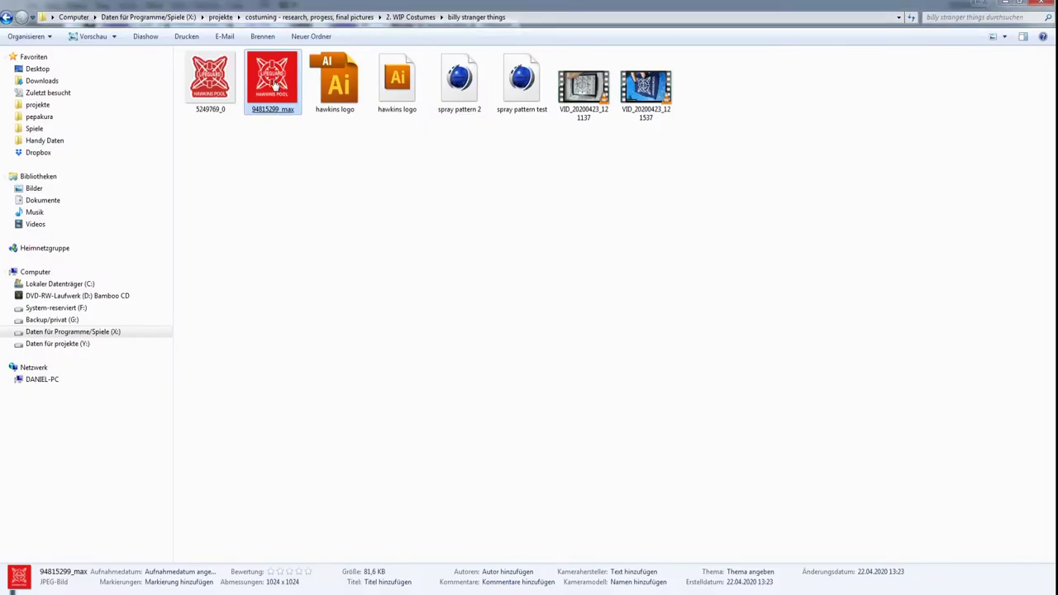
drag(274, 87, 482, 325)
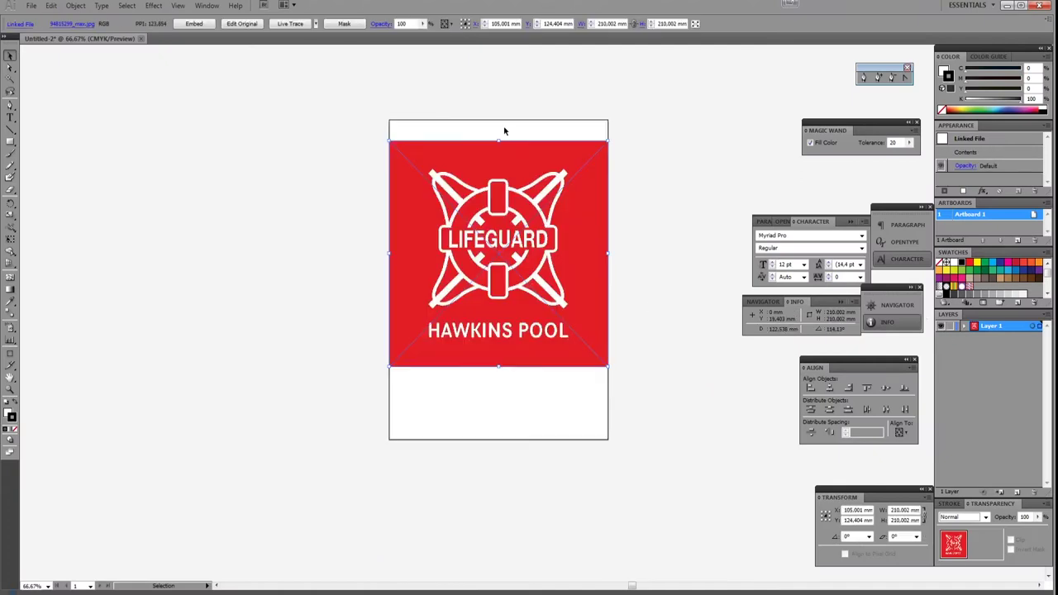
- Lock the layer holding the placed logo image and add a new layer above it
click(950, 327)
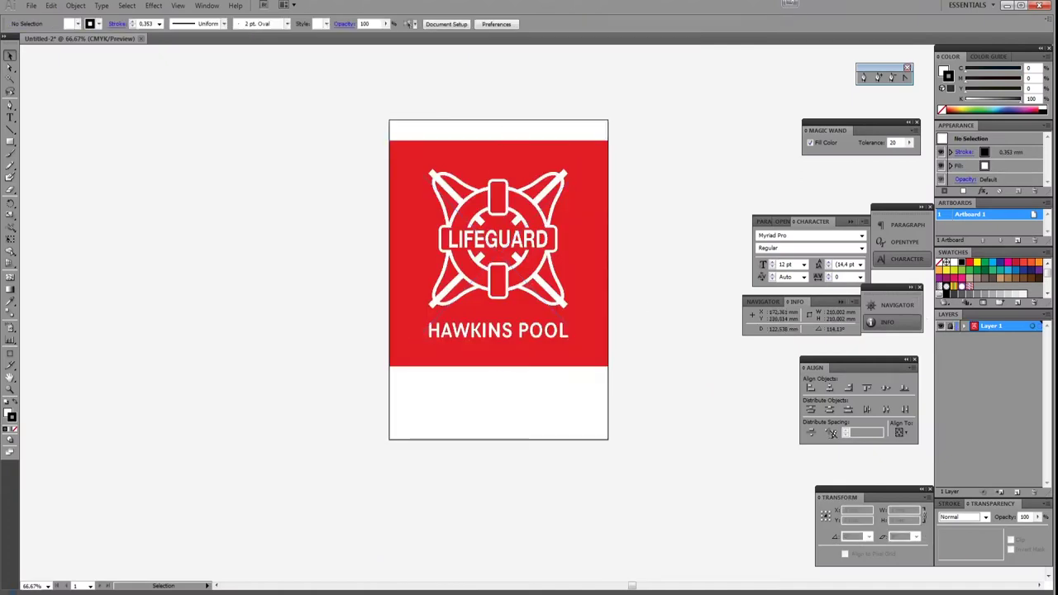
click(1017, 491)
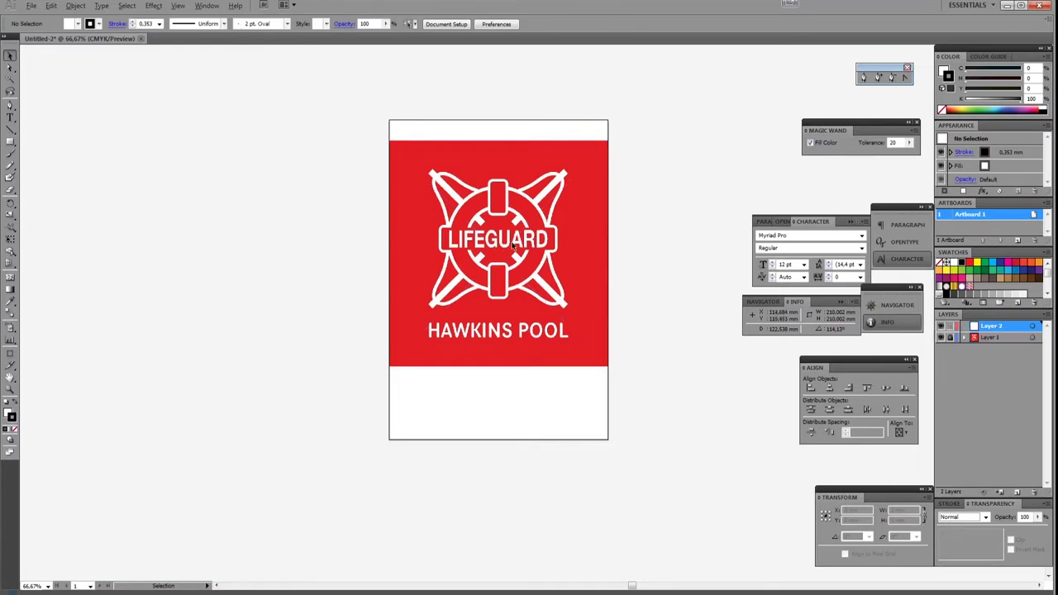
- Draw a circle about 98 mm in diameter from the emblem's centre over the large ring's outer edge
scroll(500, 236, up, 1)
scroll(495, 230, up, 1)
scroll(403, 255, right, 3)
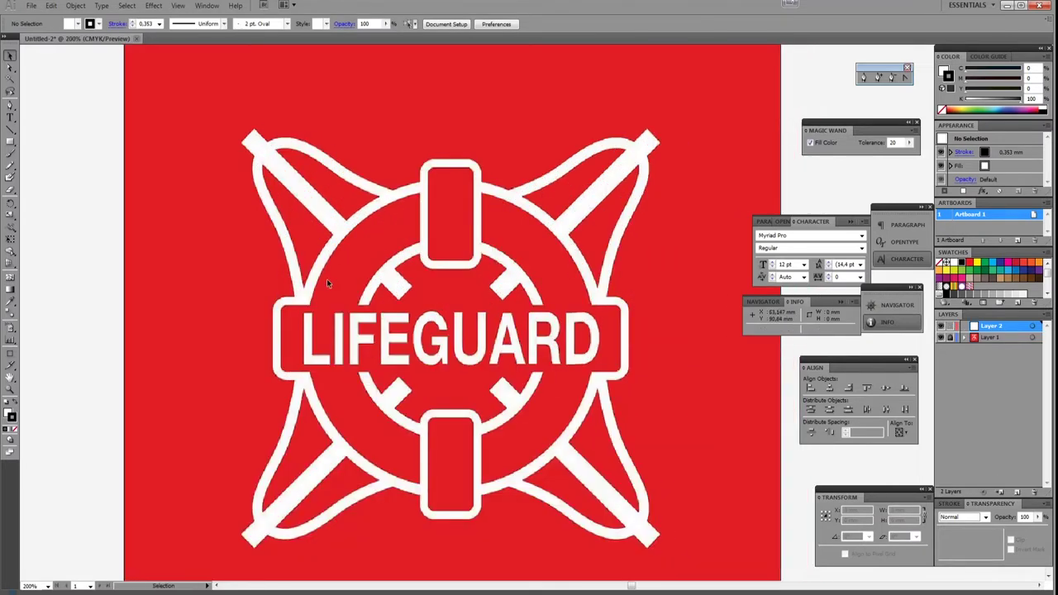
drag(12, 142, 47, 169)
scroll(459, 331, down, 1)
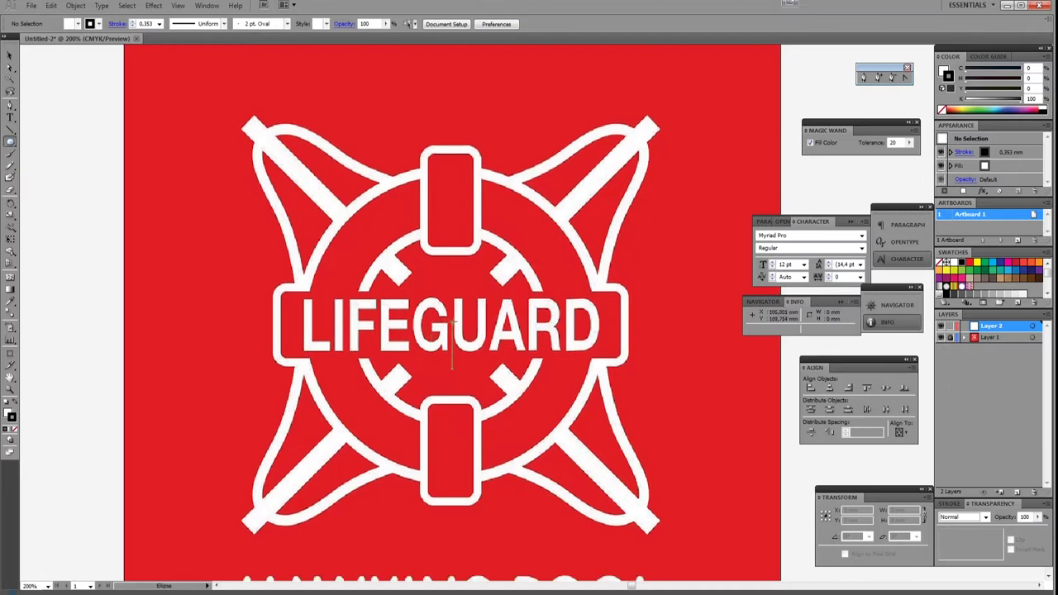
drag(452, 347, 605, 454)
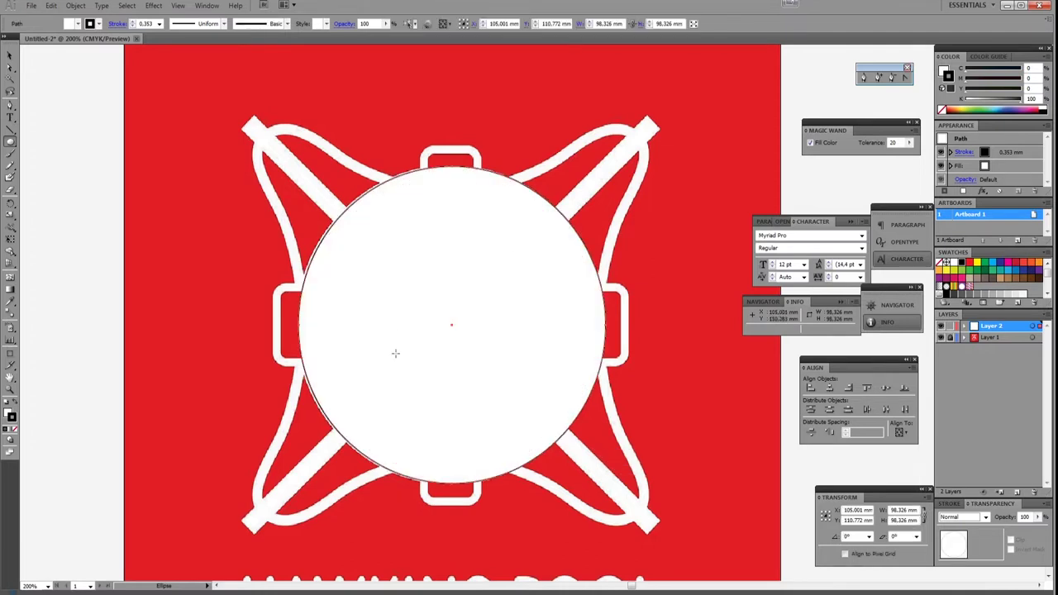
- Set the circle's fill to none, keeping its black stroke
click(77, 24)
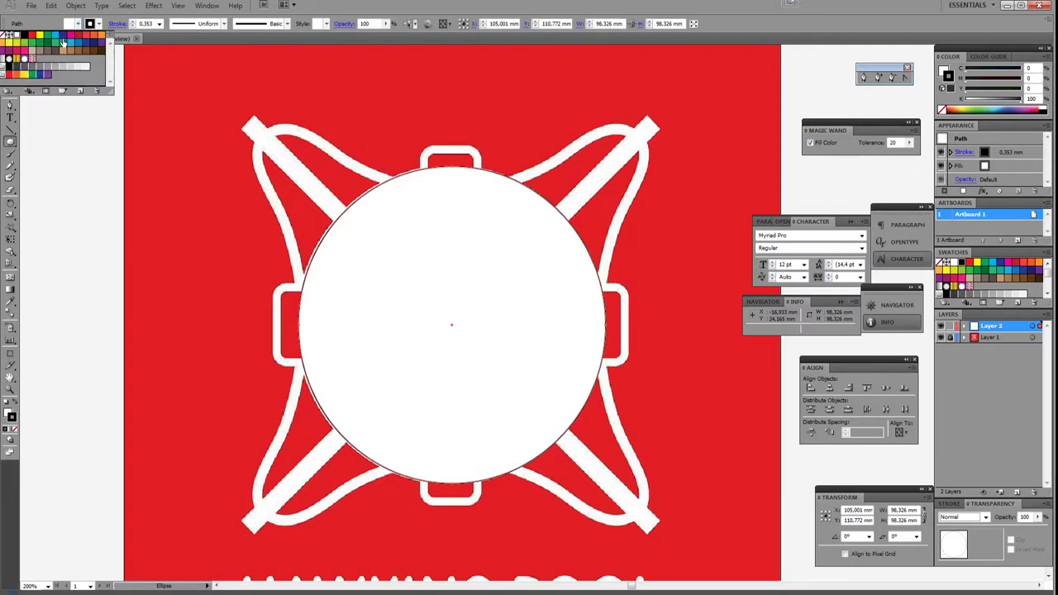
click(5, 36)
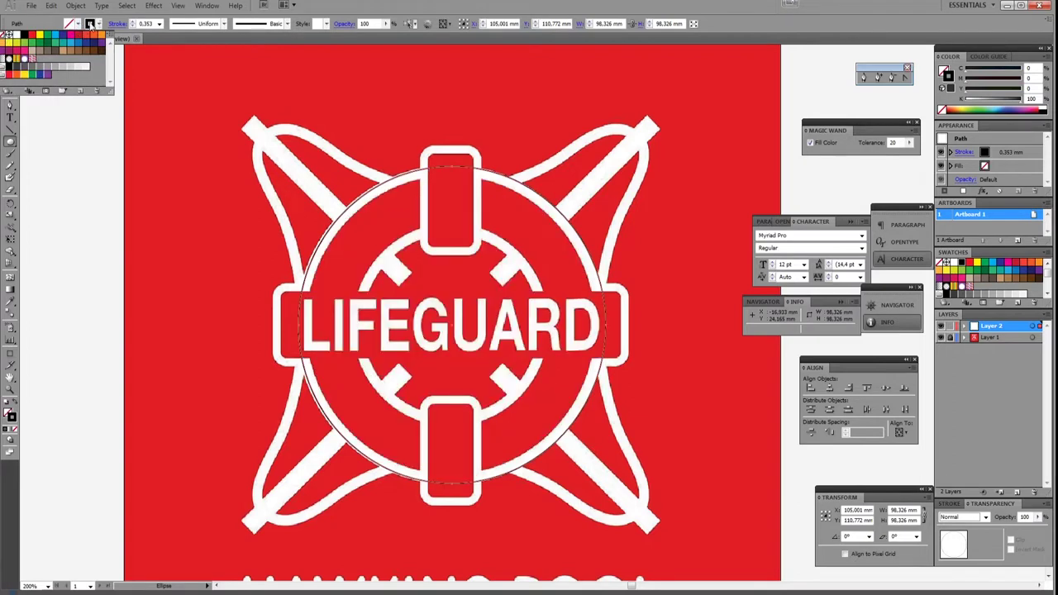
click(99, 25)
key(ctrl+plus)
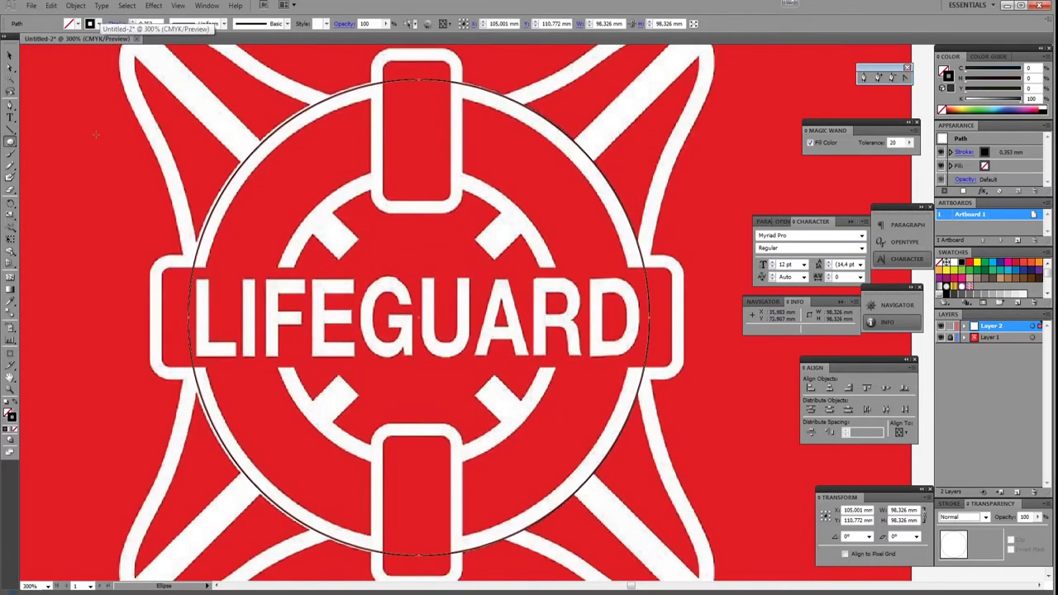
- Enlarge the circle to about 99 mm so it follows the large ring's outer edge, and deselect it
click(9, 55)
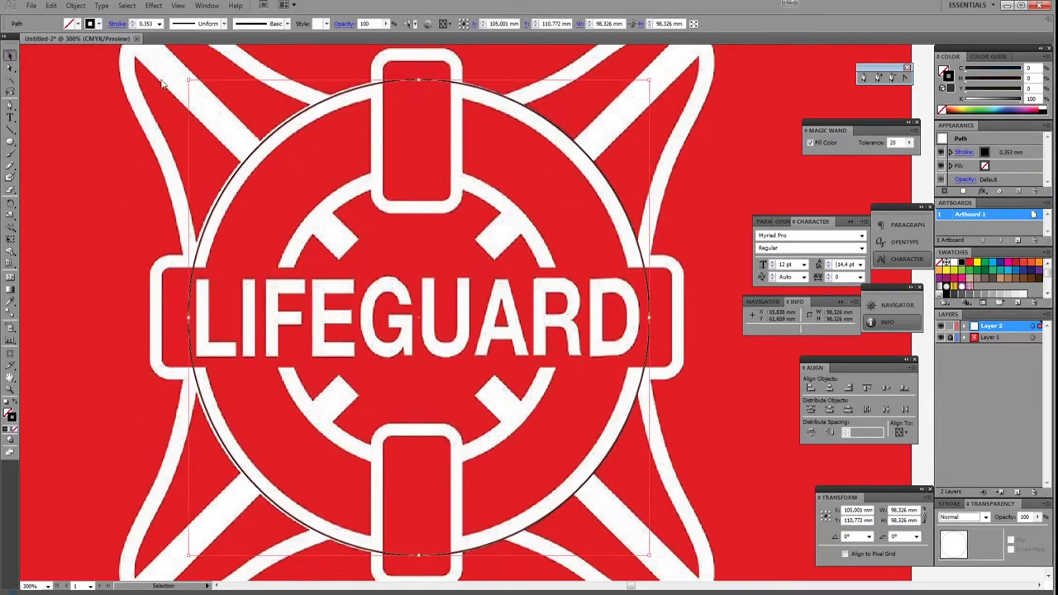
drag(188, 81, 175, 82)
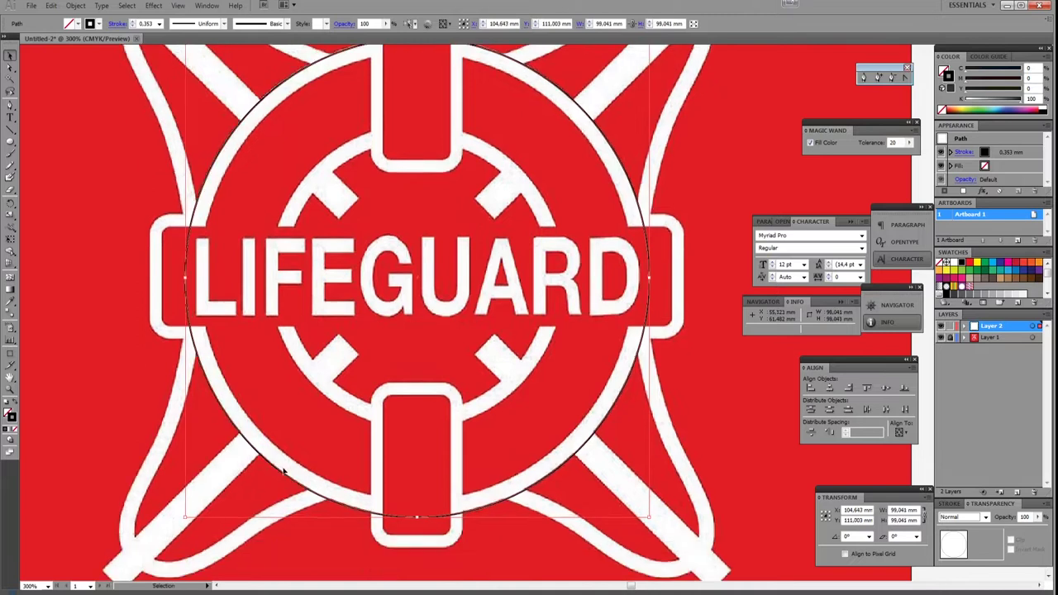
scroll(289, 466, up, 4)
scroll(356, 260, down, 1)
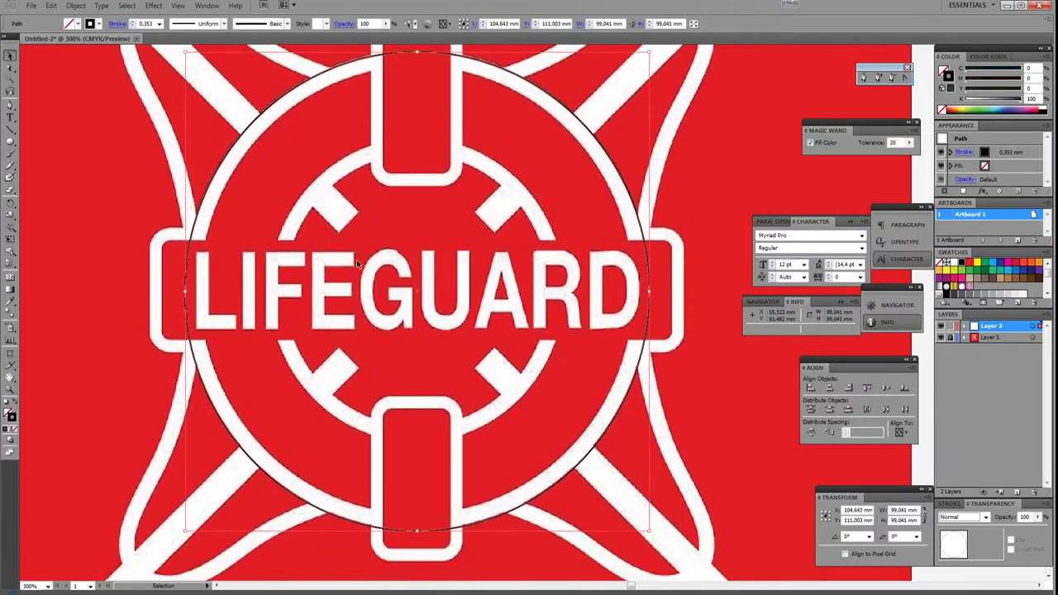
scroll(388, 223, up, 3)
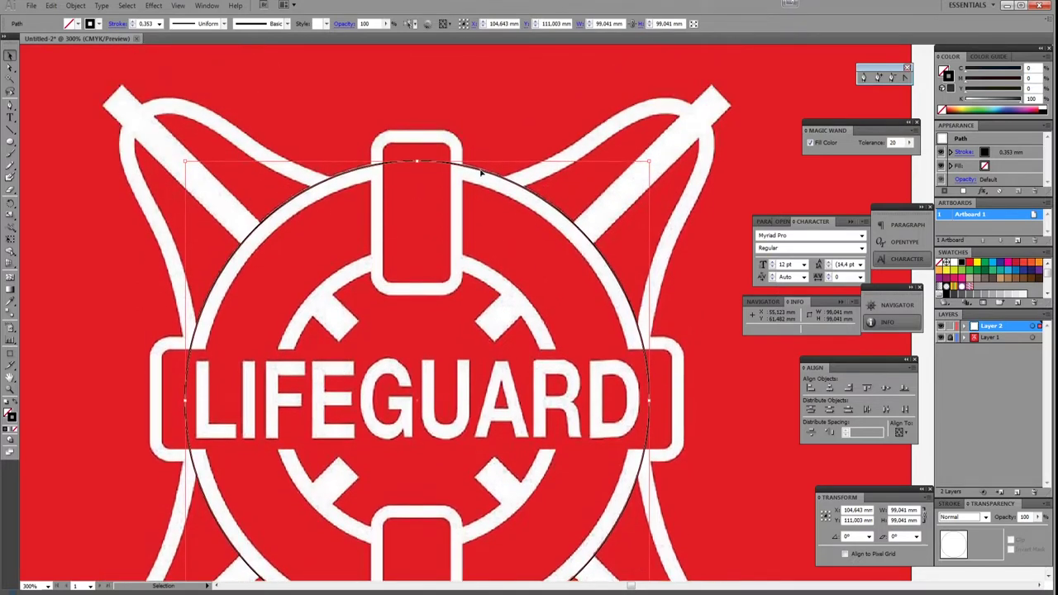
scroll(398, 242, down, 5)
key(ctrl+minus)
click(686, 322)
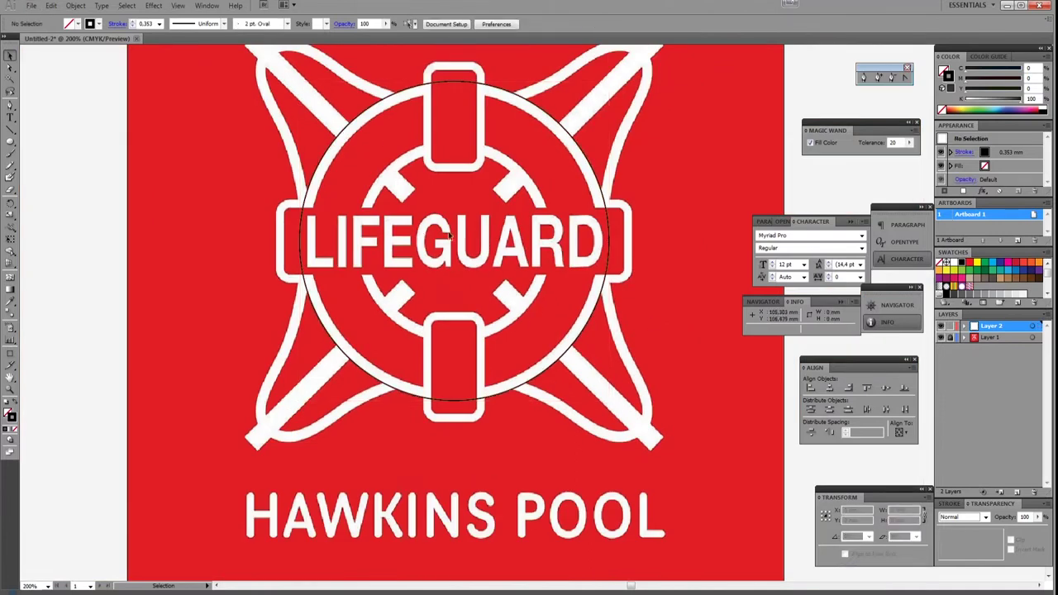
- Draw concentric circles along the large ring's inner edge, about 92 mm, and both small ring edges, the innermost about 56 mm
click(10, 141)
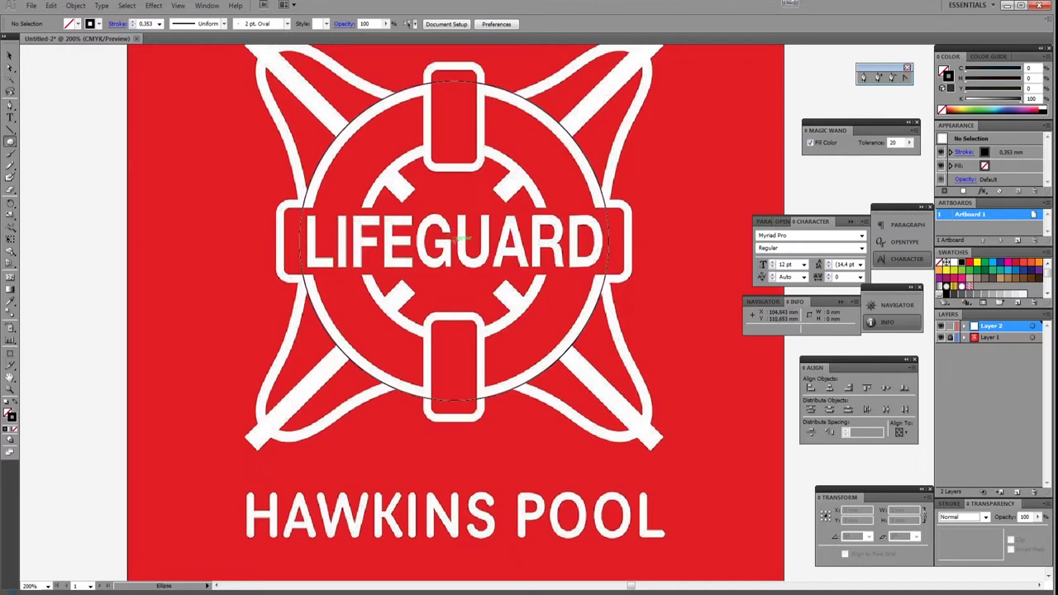
drag(463, 238, 602, 372)
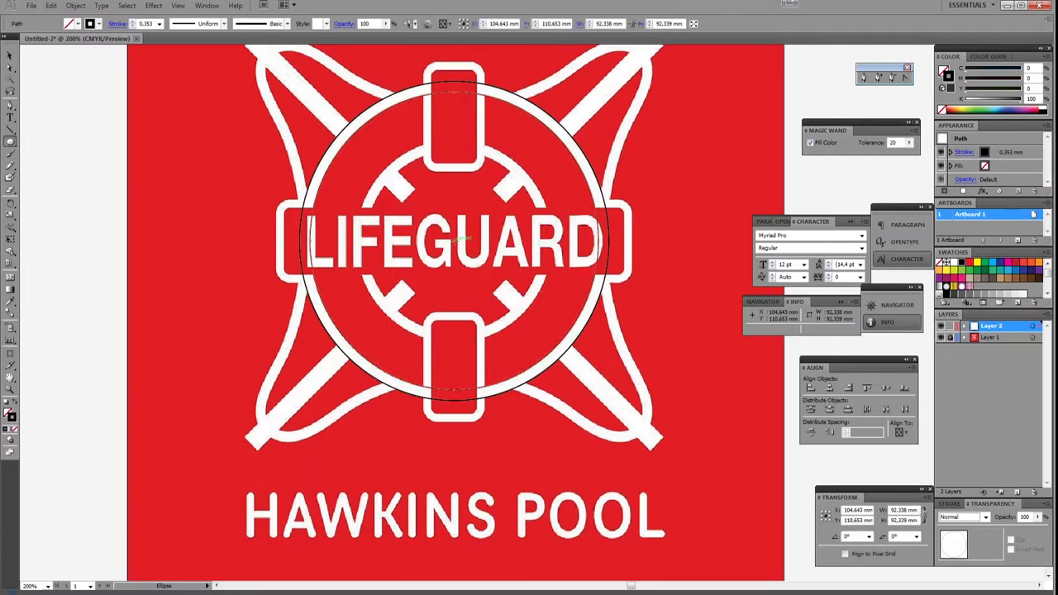
drag(460, 239, 555, 339)
drag(453, 241, 546, 333)
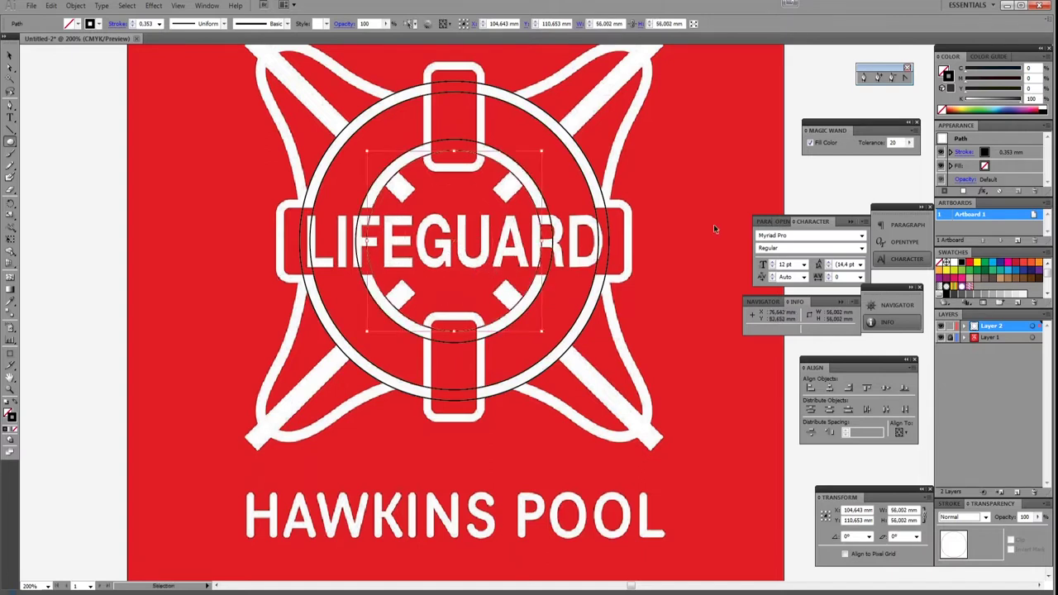
key(ctrl+shift+a)
- Try to trace the LIFEGUARD banner's outer edge with a rounded rectangle about 114 × 26.5 mm
scroll(182, 197, up, 2)
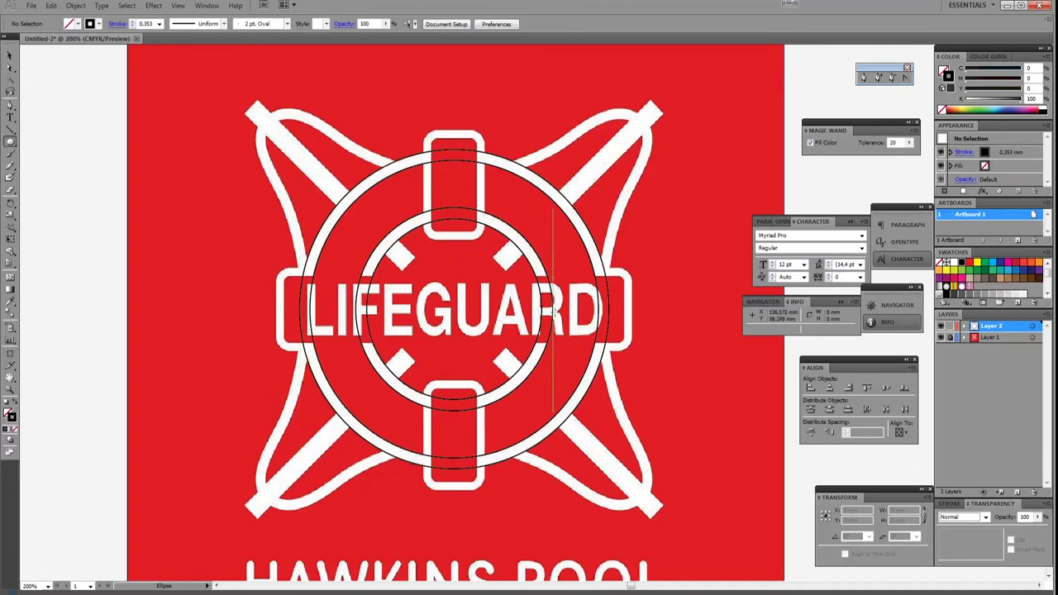
drag(11, 142, 48, 156)
drag(277, 268, 632, 354)
key(v)
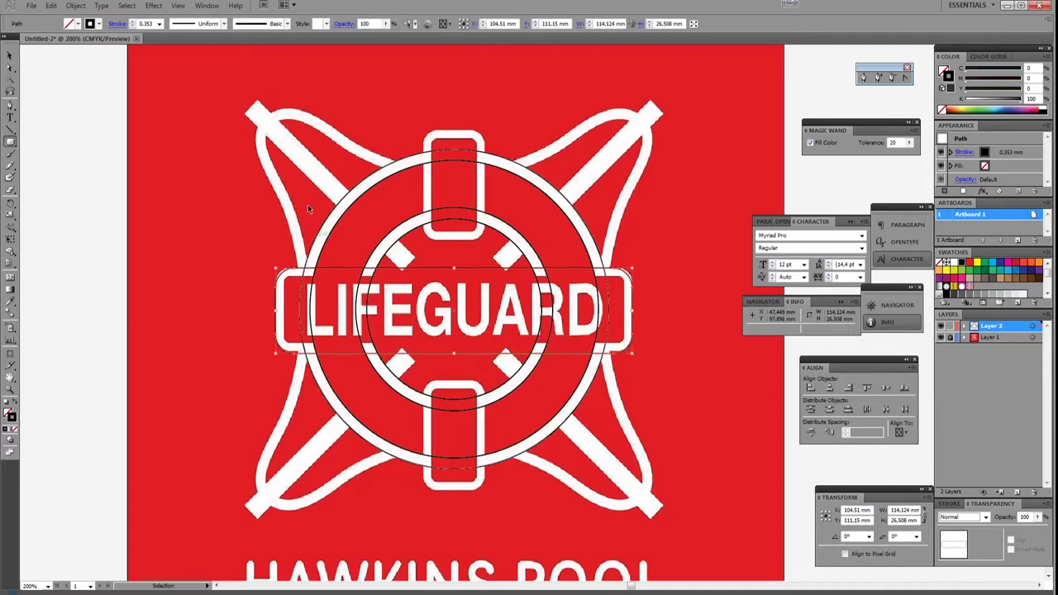
ctrl+click(264, 284)
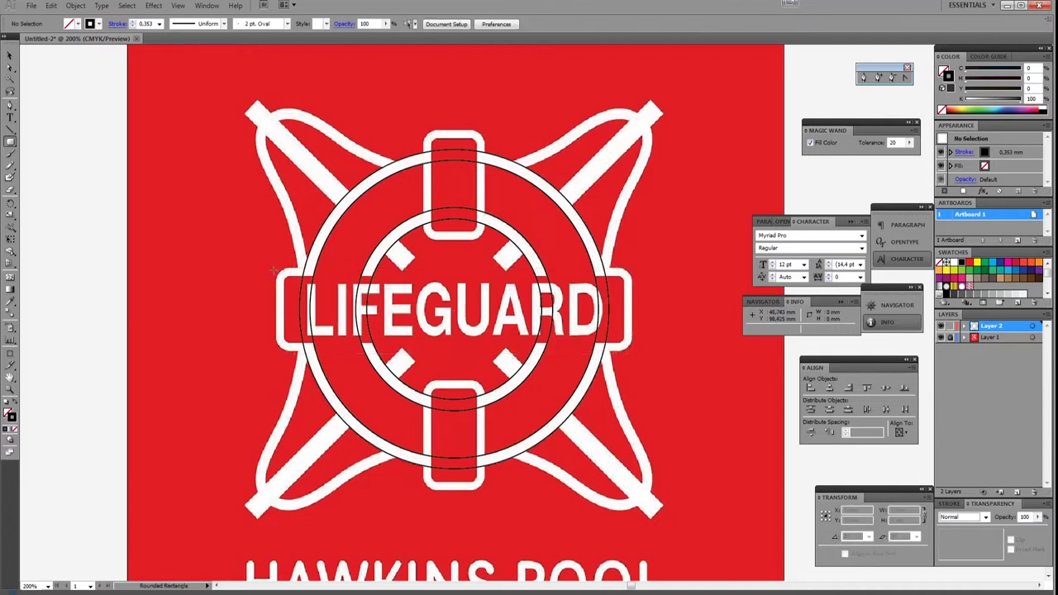
- Set the Rounded Rectangle tool's corner radius to 5 mm, leaving no extra rectangle on the artboard
click(275, 270)
click(566, 297)
click(240, 274)
click(239, 279)
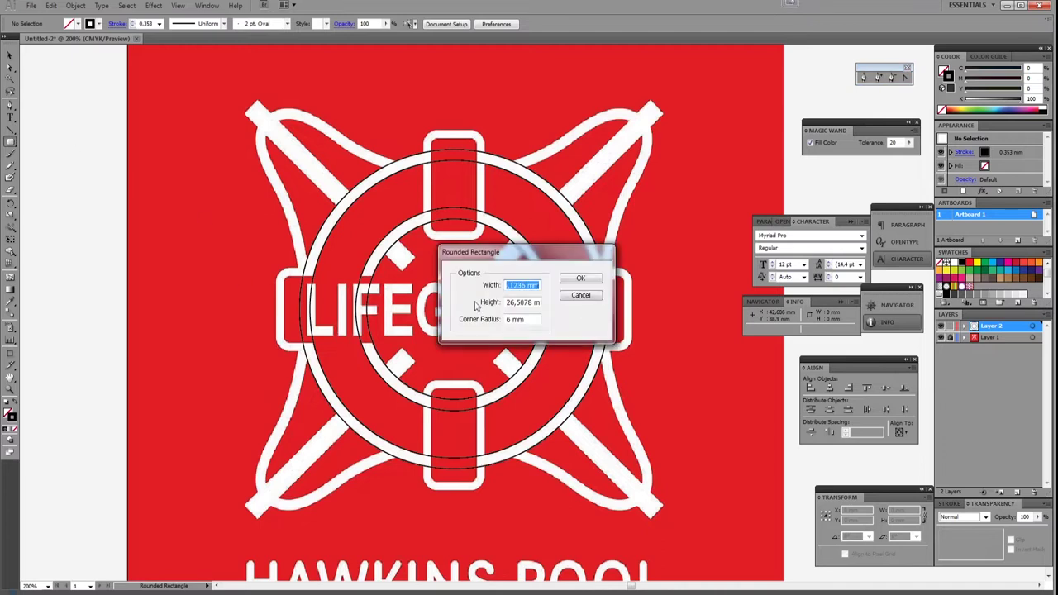
double_click(511, 319)
text(5)
click(582, 280)
click(11, 144)
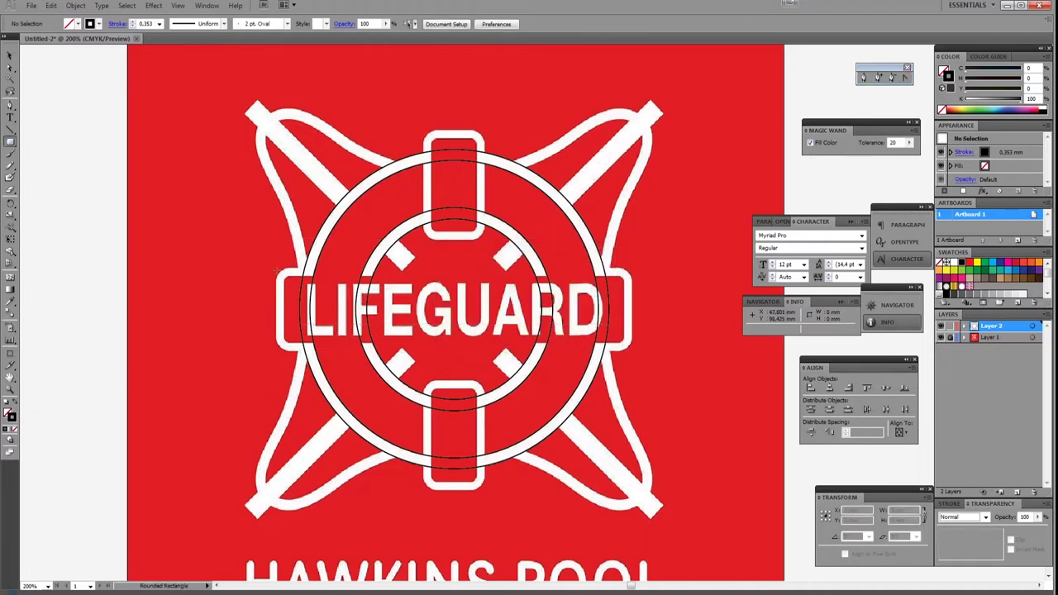
- Draw a rounded rectangle over the LIFEGUARD banner and fit its upper and lower edges to the outer outline, about 114 × 26 mm
mouse_move(275, 269)
mouse_down()
mouse_move(618, 346)
mouse_move(430, 349)
mouse_move(632, 353)
mouse_up()
scroll(610, 268, up, 3)
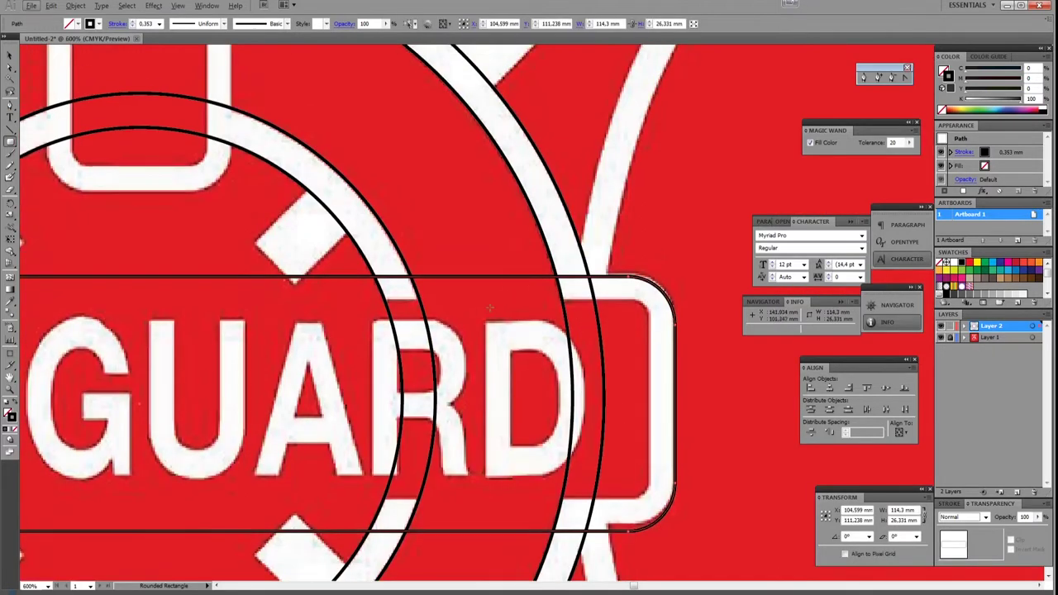
key(v)
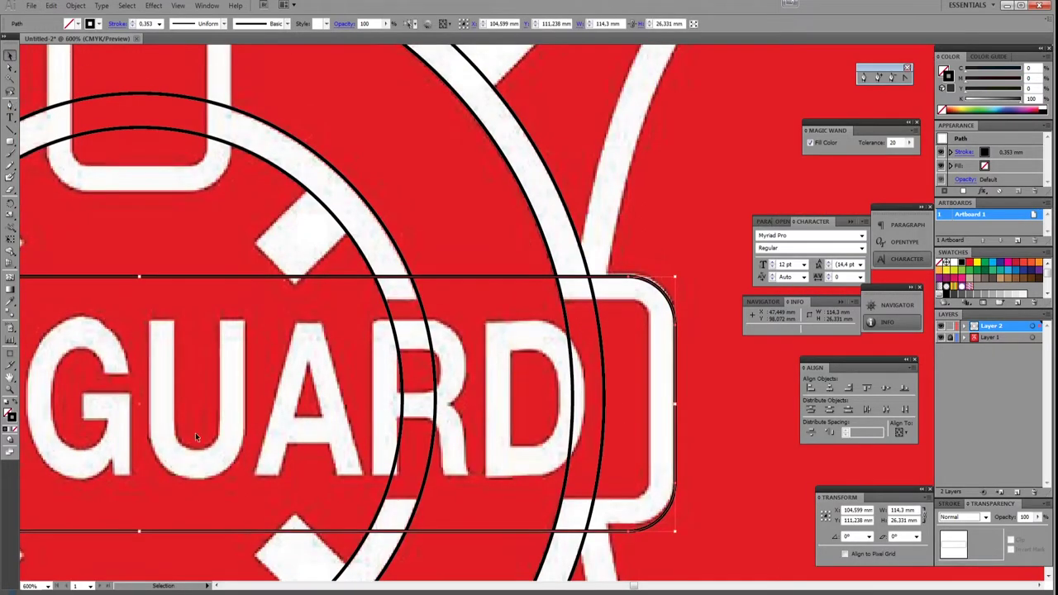
drag(138, 276, 138, 271)
scroll(129, 309, down, 1)
scroll(129, 309, down, 3)
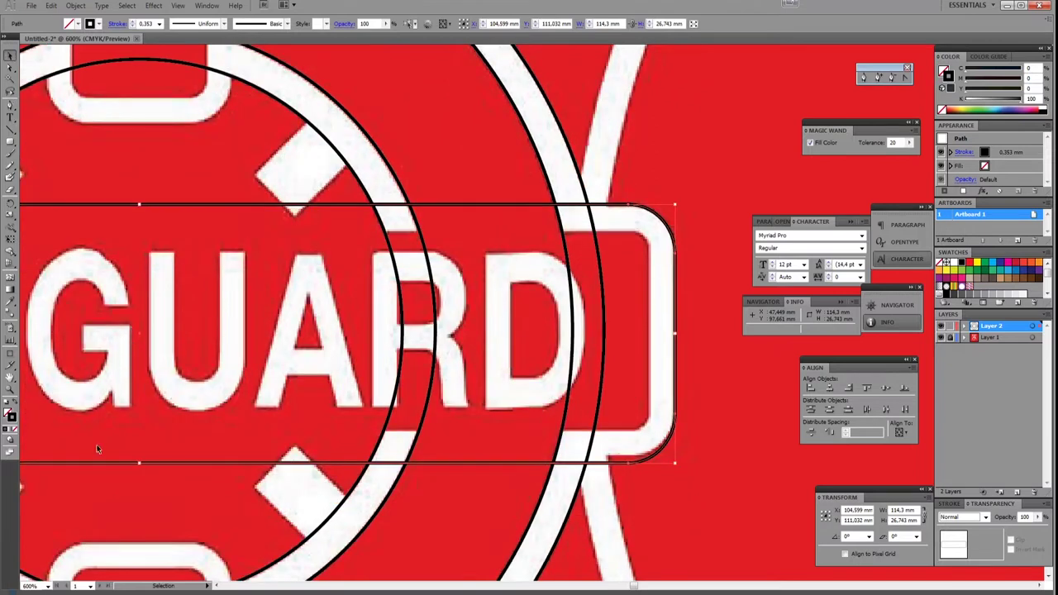
drag(139, 462, 134, 456)
scroll(415, 428, left, 1)
click(362, 346)
scroll(315, 357, left, 5)
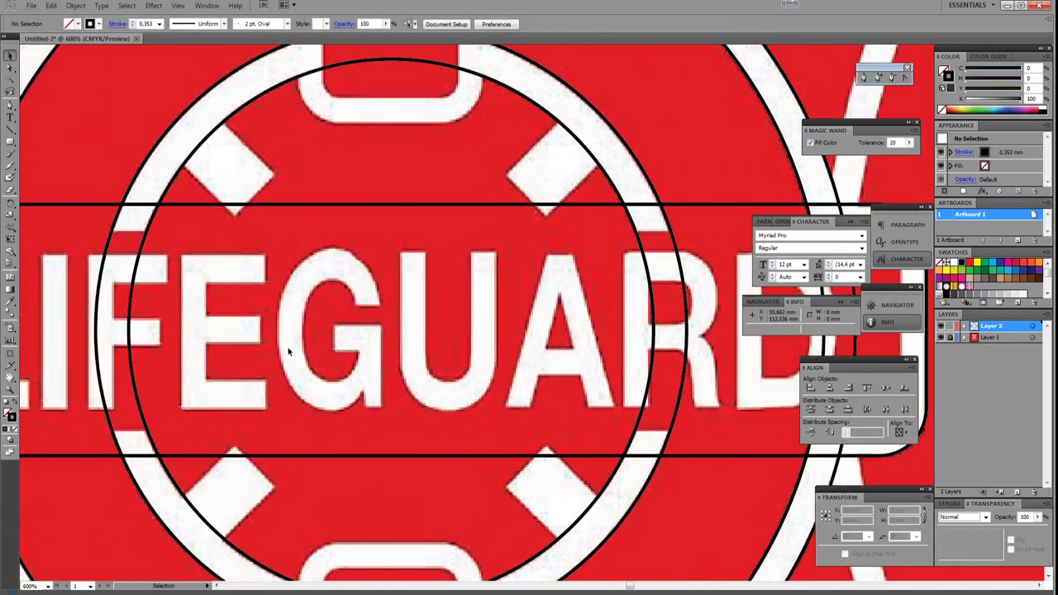
- Draw a centred rounded rectangle with a 2 mm corner radius along the banner's inner edge, about 109 × 20 mm
scroll(288, 351, down, 3)
scroll(189, 340, up, 2)
scroll(189, 340, right, 3)
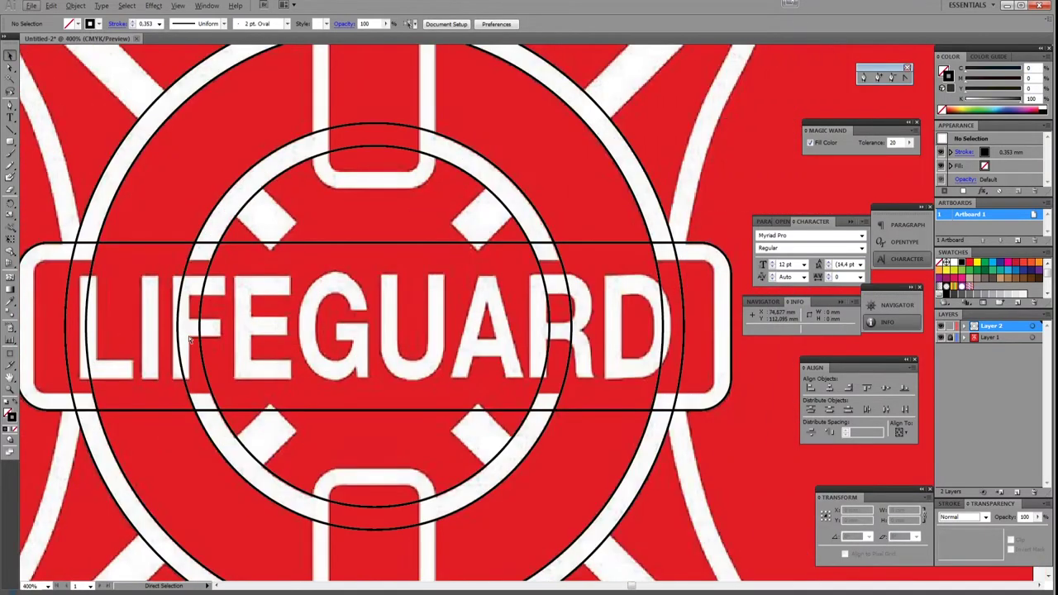
ctrl+click(356, 241)
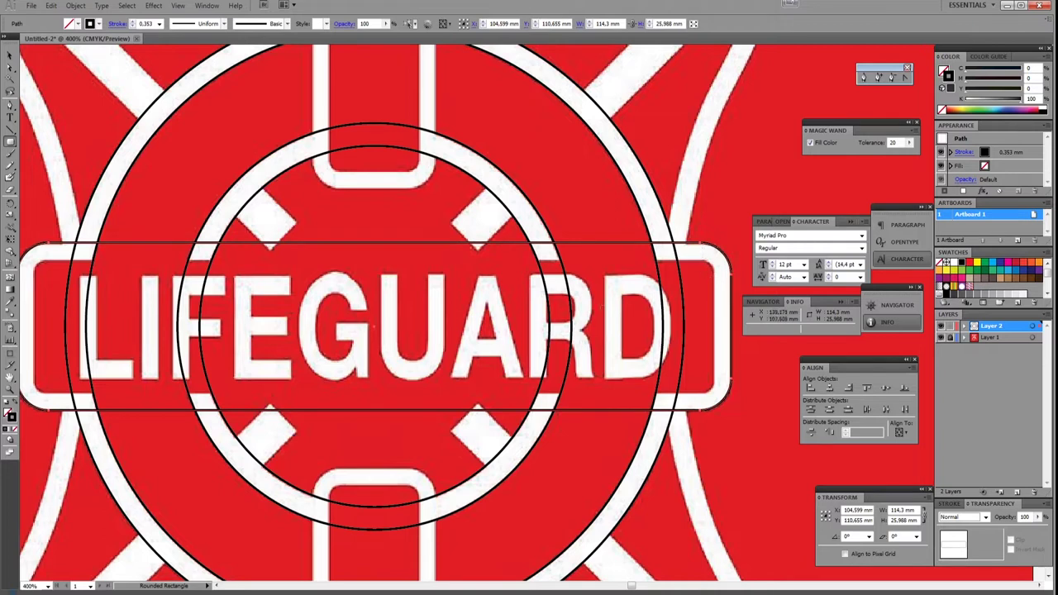
click(374, 327)
key(Tab)
key(Tab)
text(2)
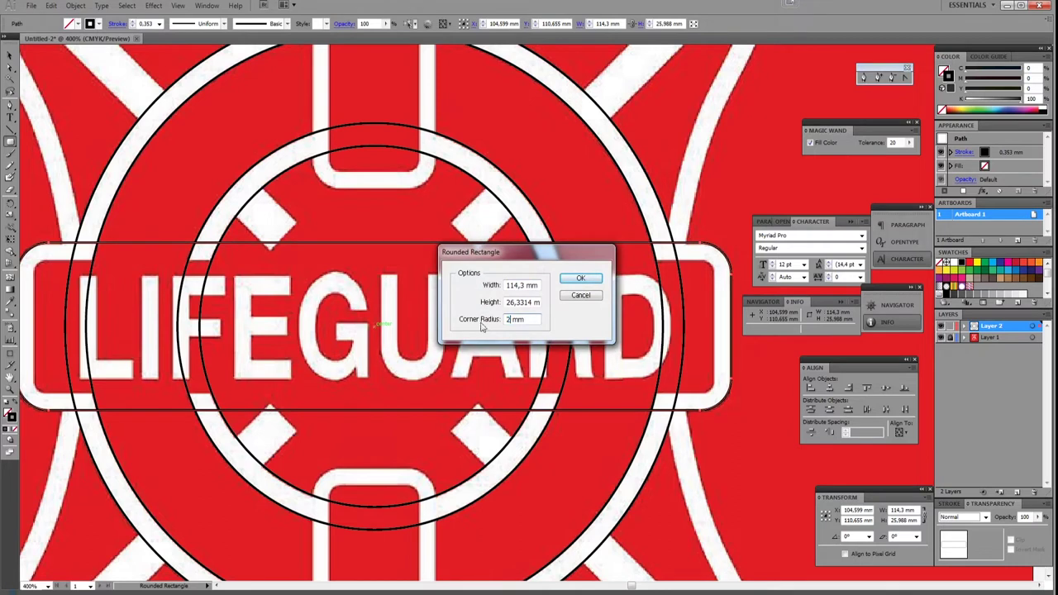
key(Return)
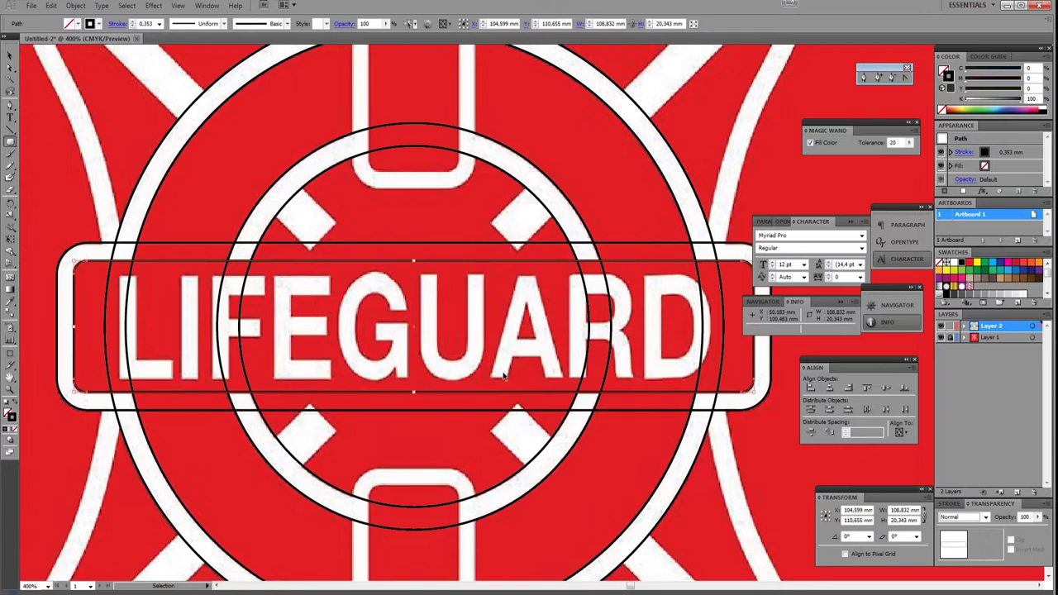
- Hide the reference image layer so only the traced circles and banner outlines show
scroll(504, 375, left, 1)
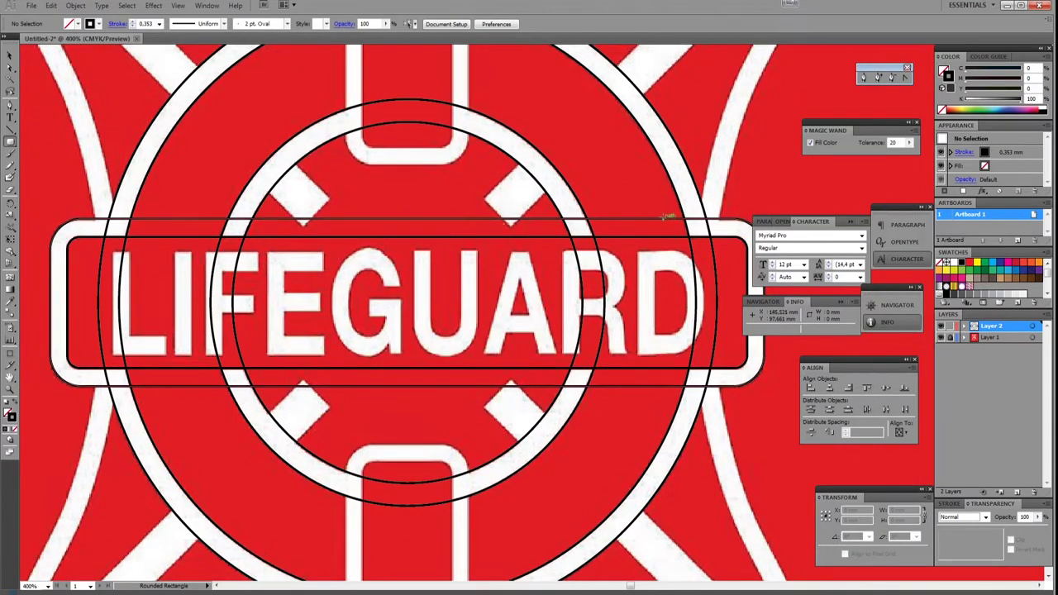
click(942, 338)
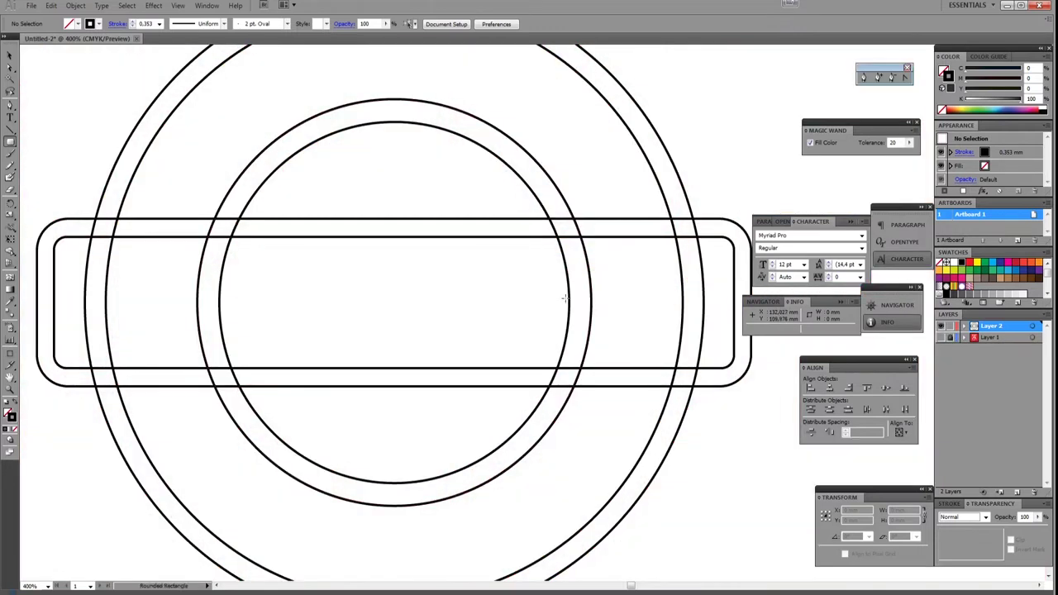
scroll(559, 266, right, 2)
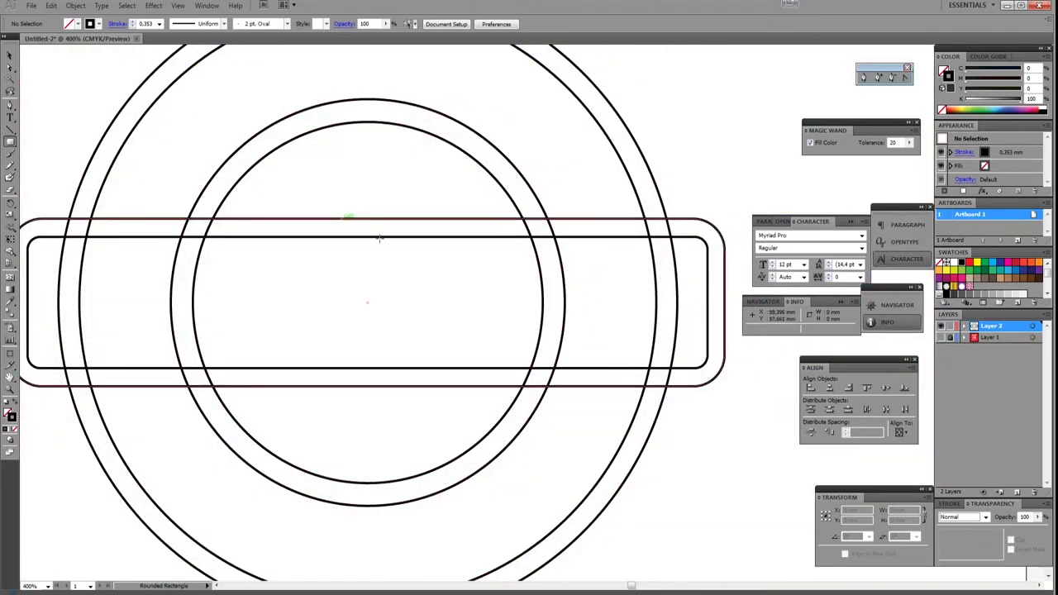
- Cut the outer banner outline's upper edge with the Scissors tool at its right-hand crossing with the large ring's inner circle
drag(10, 190, 27, 202)
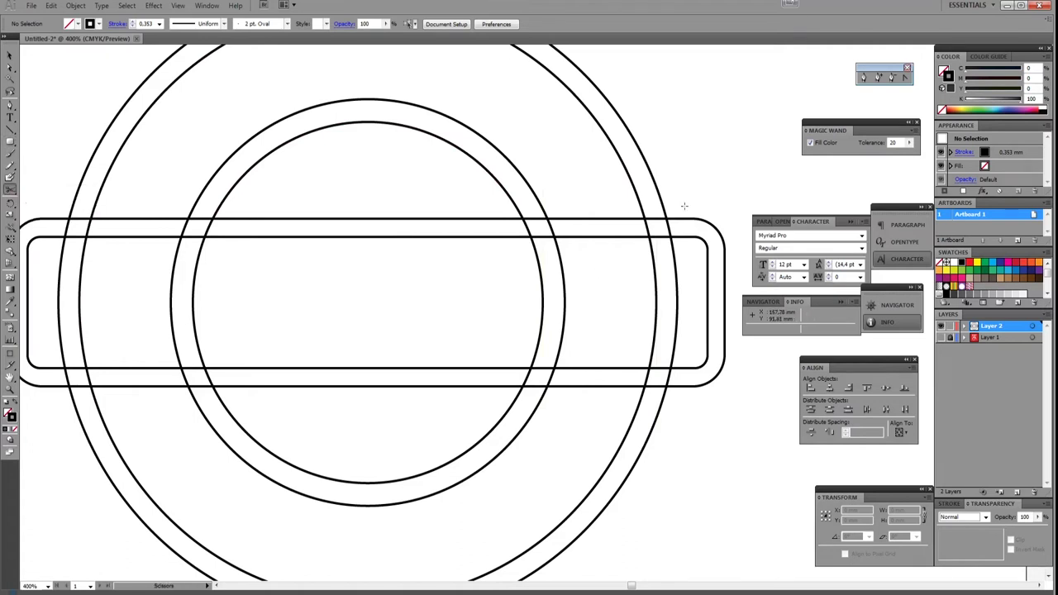
scroll(683, 206, right, 8)
scroll(580, 220, up, 4)
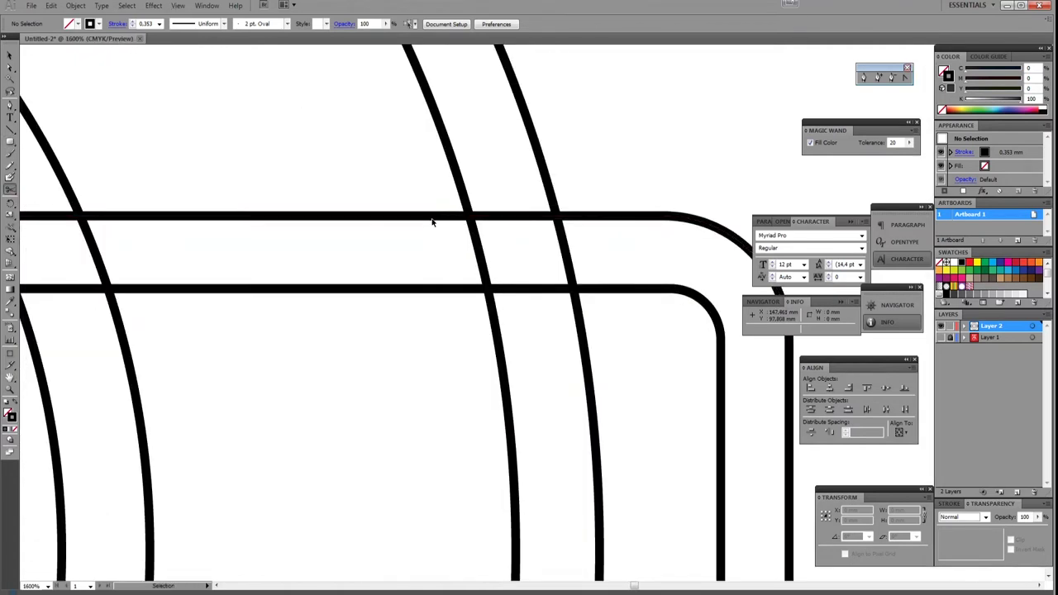
drag(10, 192, 11, 196)
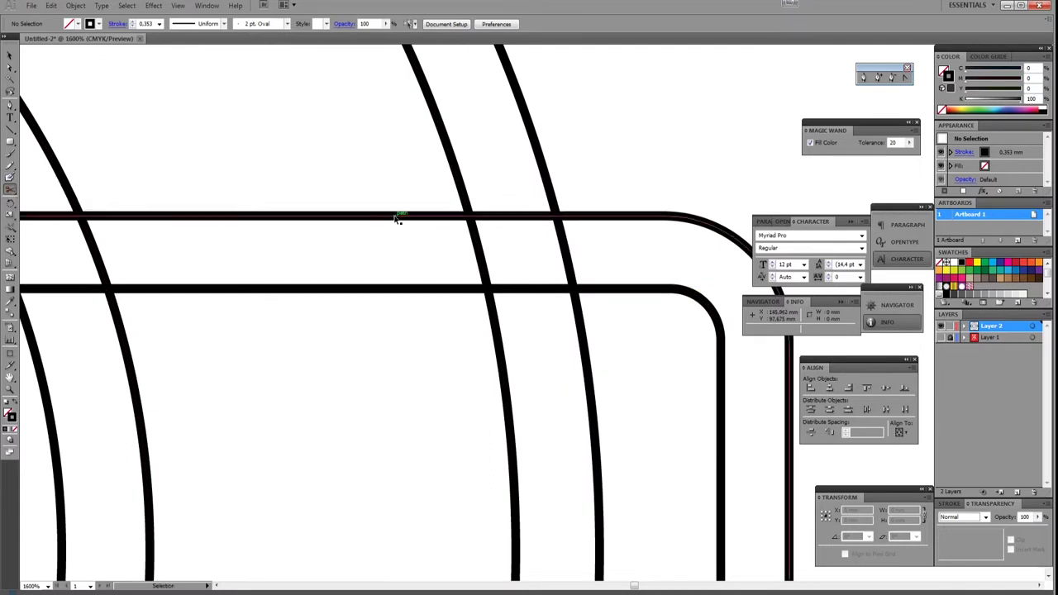
click(397, 219)
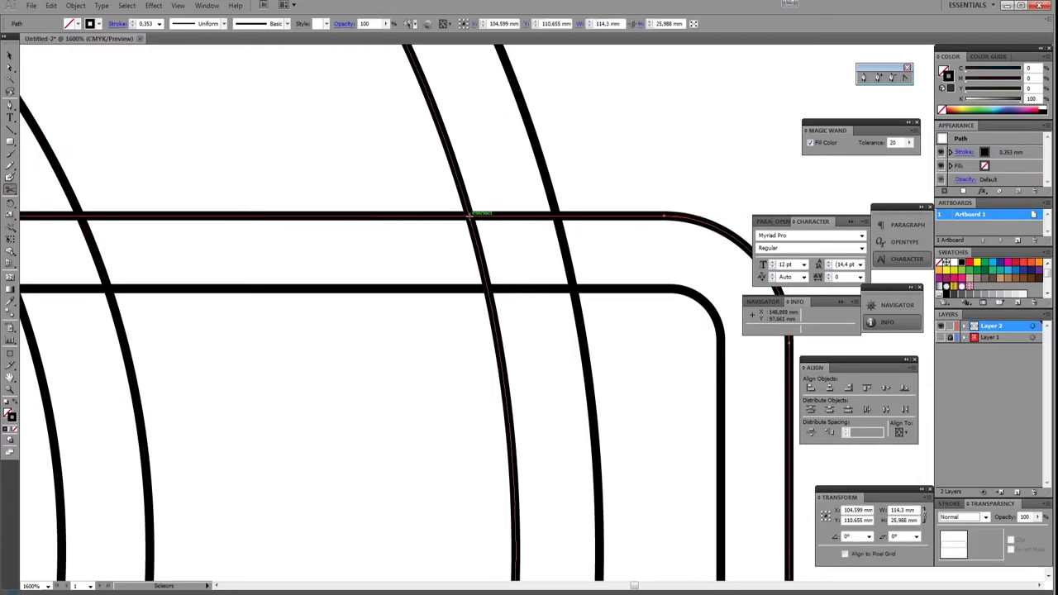
click(468, 214)
scroll(468, 214, down, 1)
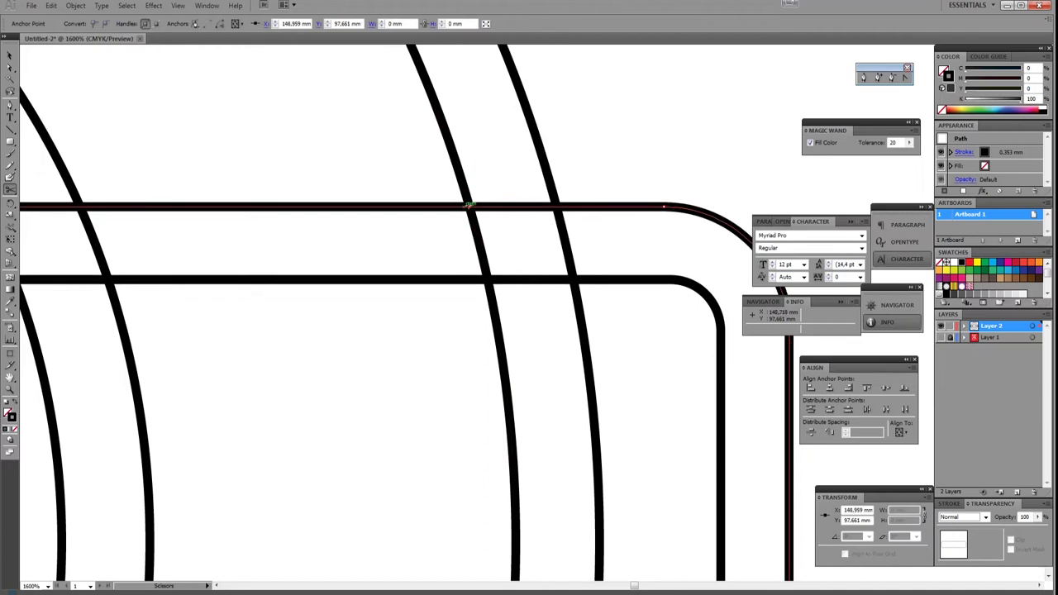
- Cut the outer banner outline's upper edge at its left-hand ring crossing and delete the segment between the two cuts
scroll(464, 213, down, 1)
scroll(295, 216, down, 4)
scroll(261, 220, left, 12)
scroll(261, 218, up, 7)
click(553, 138)
scroll(575, 166, right, 1)
scroll(573, 166, right, 1)
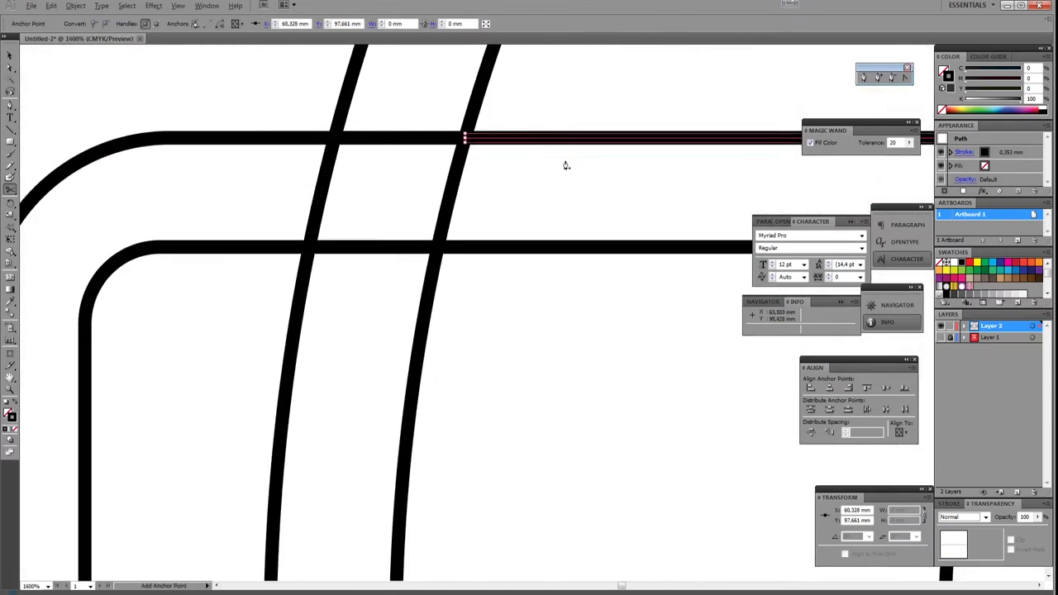
scroll(562, 164, down, 2)
scroll(553, 163, right, 3)
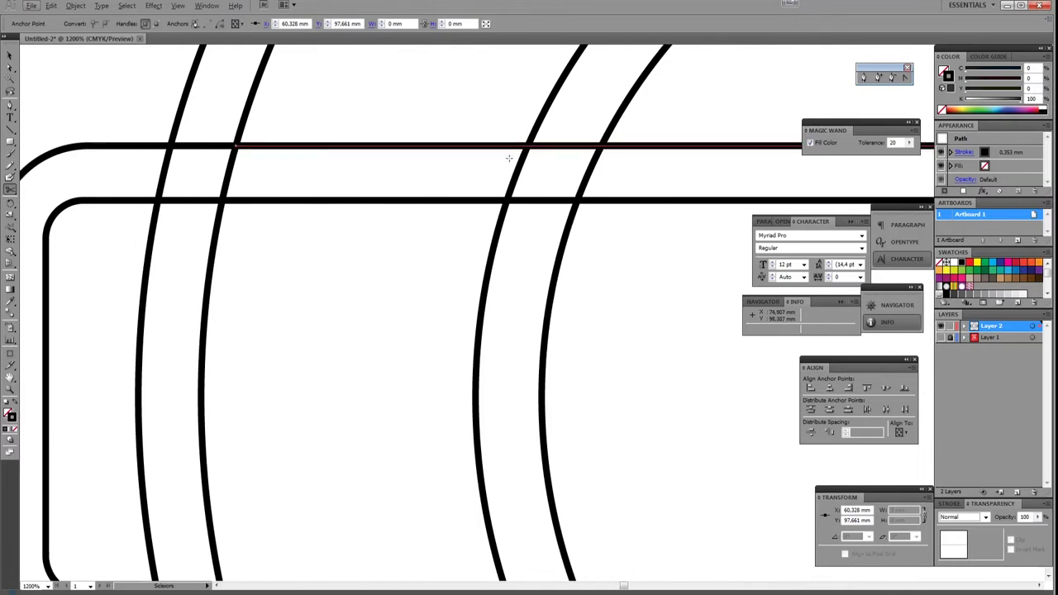
key(Delete)
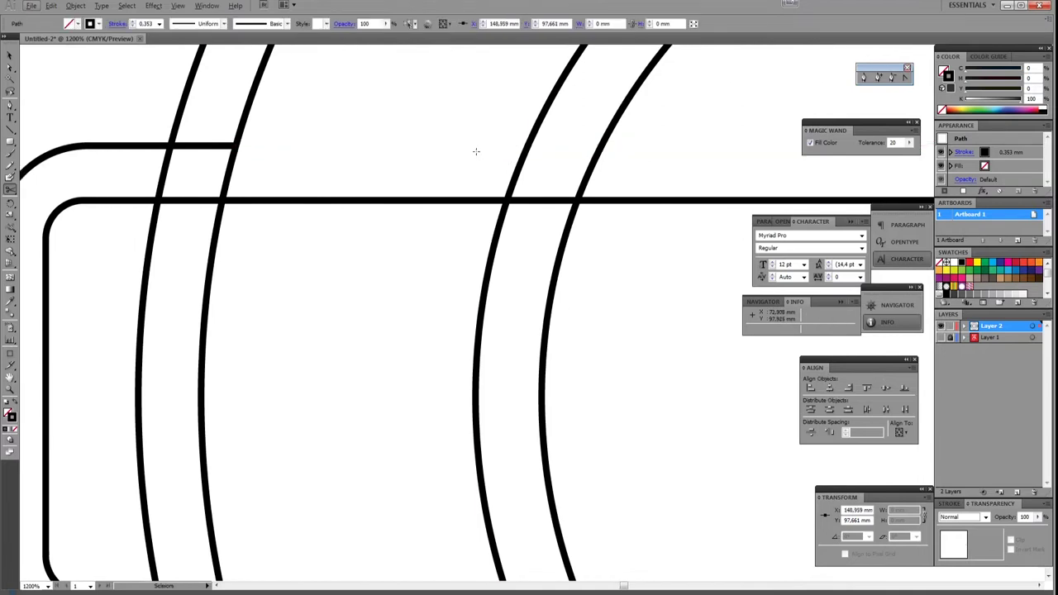
key(Delete)
- Cut the inner banner outline's upper edge at its crossings with the ring circles and delete the surplus segment
scroll(442, 148, down, 2)
scroll(441, 149, right, 6)
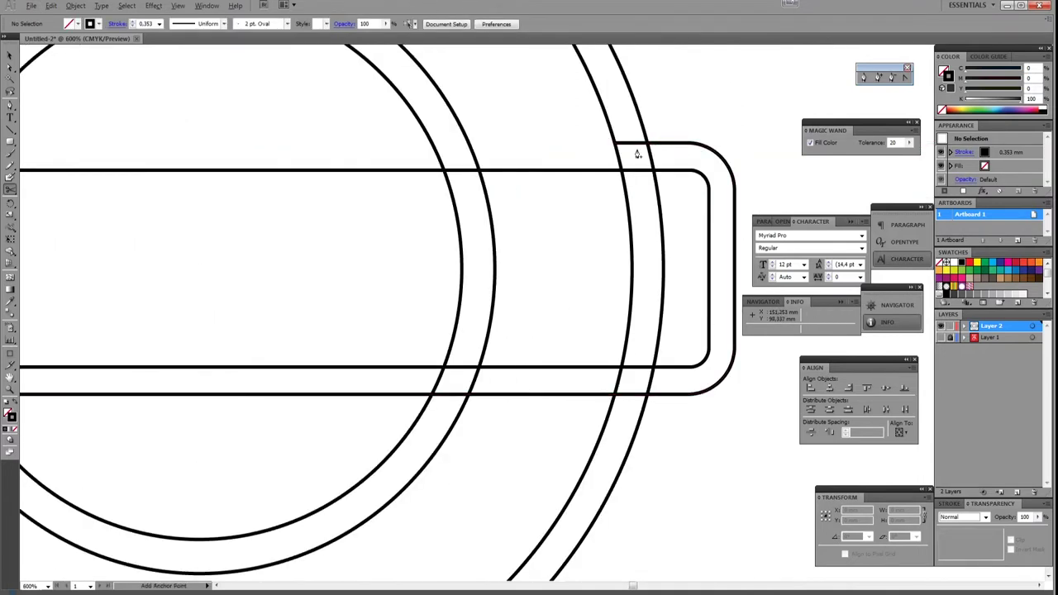
scroll(637, 154, up, 3)
key(c)
click(606, 207)
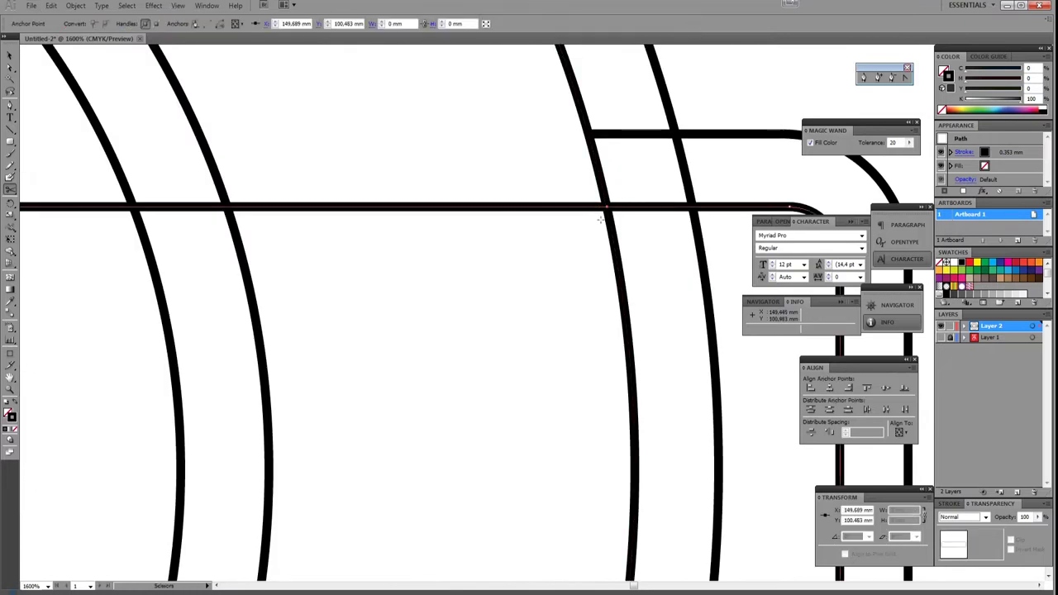
scroll(567, 201, down, 4)
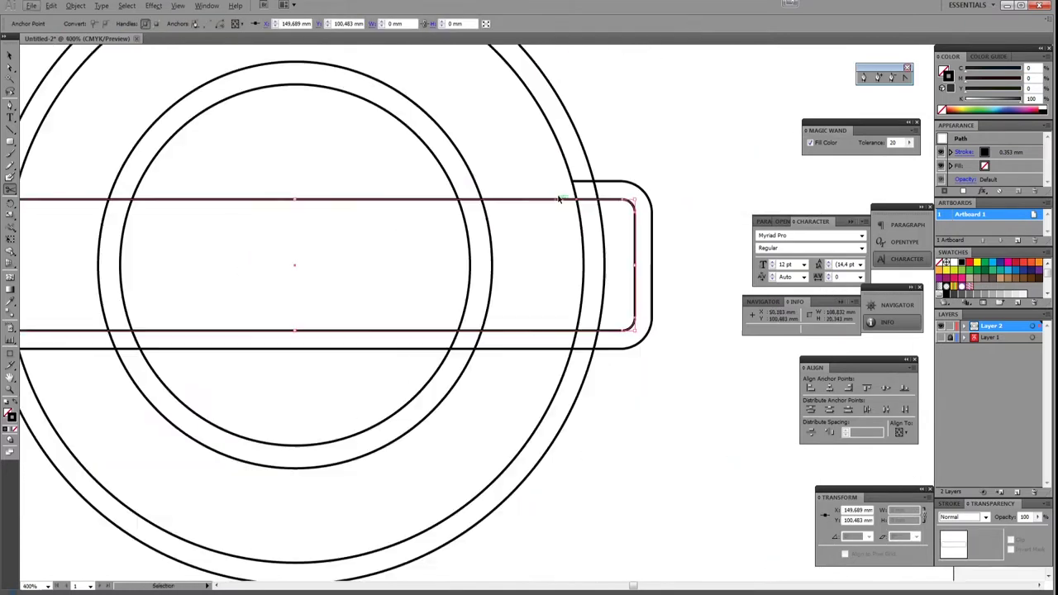
scroll(248, 198, up, 3)
click(275, 219)
key(Delete)
- Delete the ring arcs crossing the left part of the banner and cut the outer banner's lower edge at the ring
click(223, 163)
scroll(248, 248, down, 3)
scroll(303, 338, up, 3)
key(Delete)
key(Delete)
scroll(282, 258, down, 3)
click(104, 458)
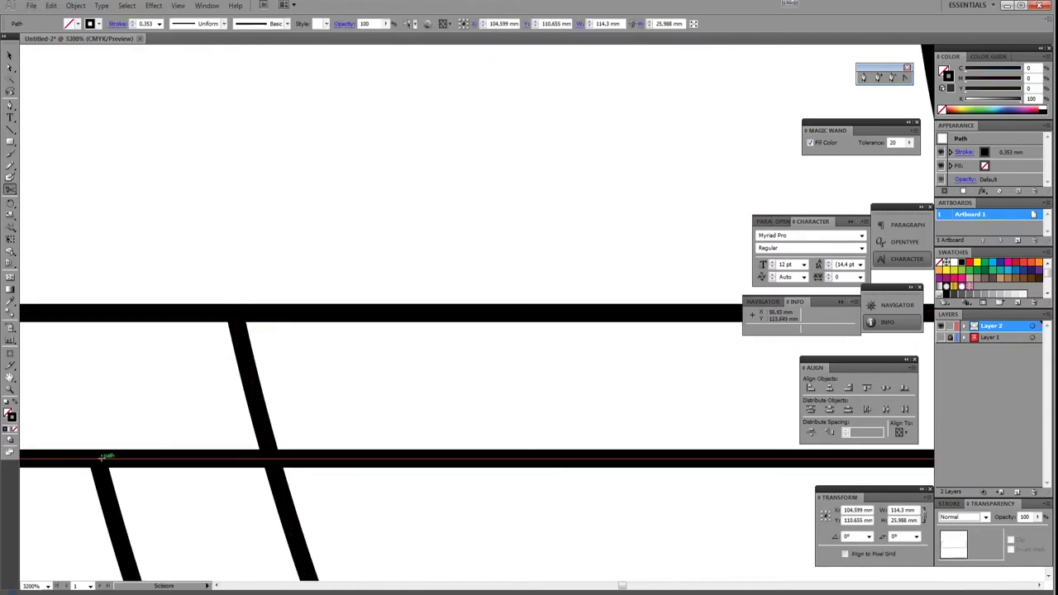
- Trim the banner's lower edges and the large ring's inner circle where they overlap, keeping only the merged outline
scroll(567, 382, up, 3)
click(567, 383)
click(524, 453)
key(Delete)
scroll(524, 454, down, 3)
click(344, 431)
scroll(344, 431, up, 2)
click(344, 104)
key(Delete)
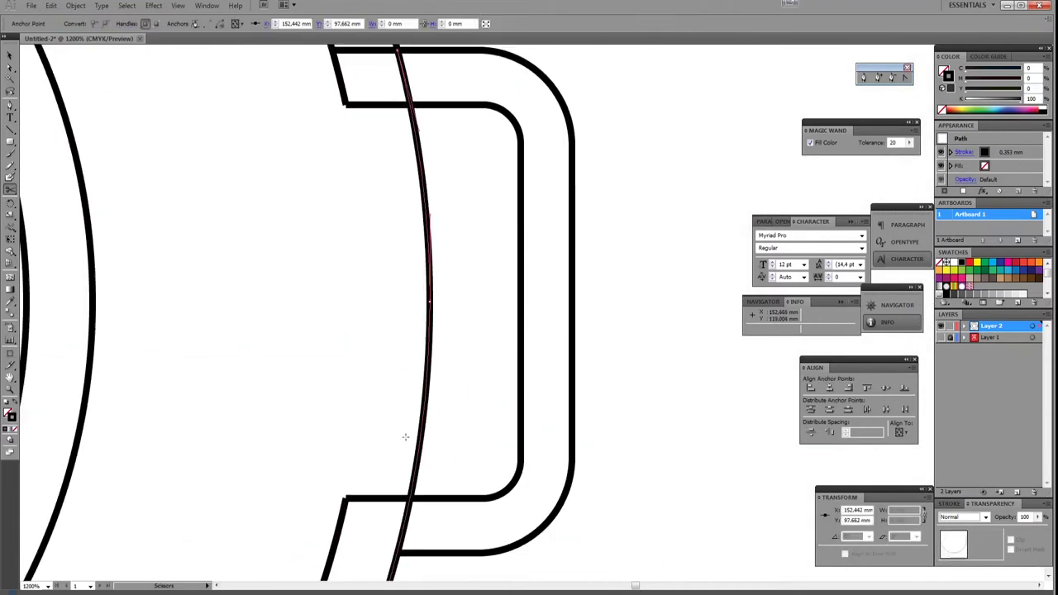
- Cut the large ring's outer circle at the banner's lower-right corner and delete the arc inside the banner
click(402, 552)
key(Delete)
scroll(405, 437, up, 3)
click(418, 297)
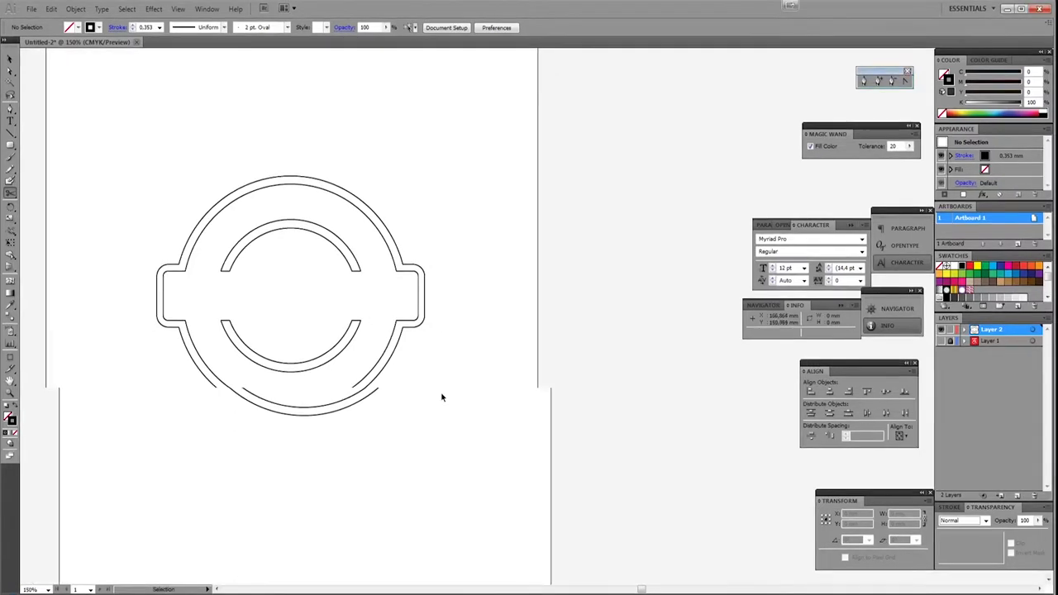
- Join the open end points at the outer right corner of the small ring's lower arc
scroll(438, 322, up, 2)
scroll(475, 332, up, 6)
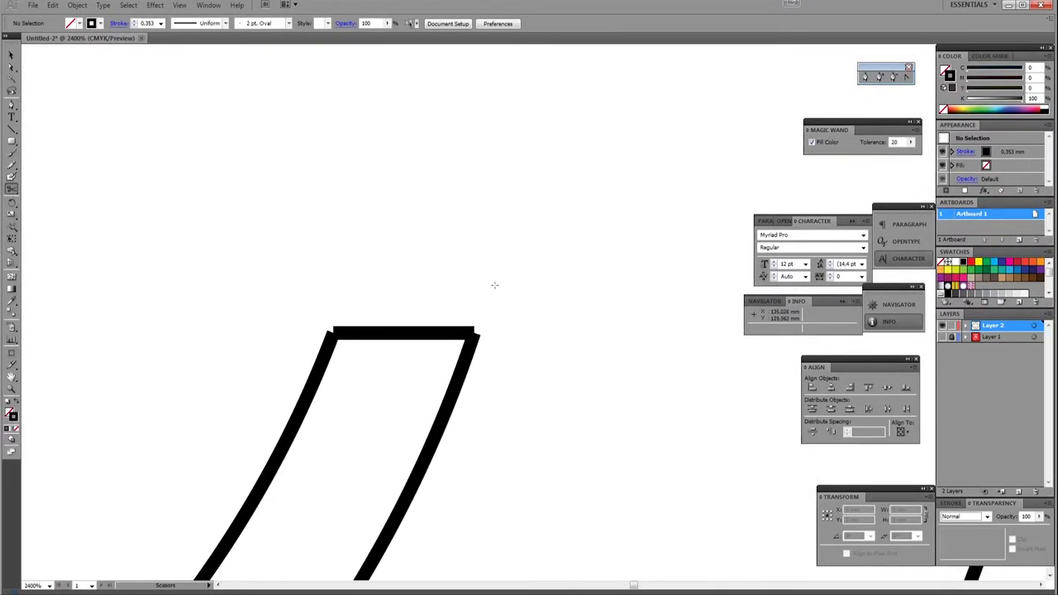
click(10, 68)
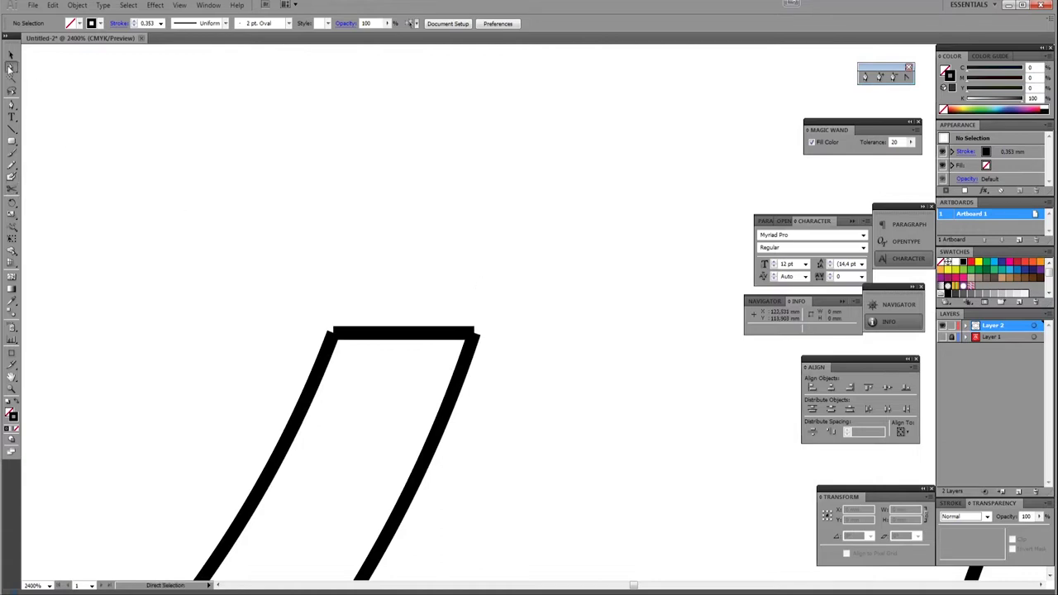
drag(454, 300, 499, 365)
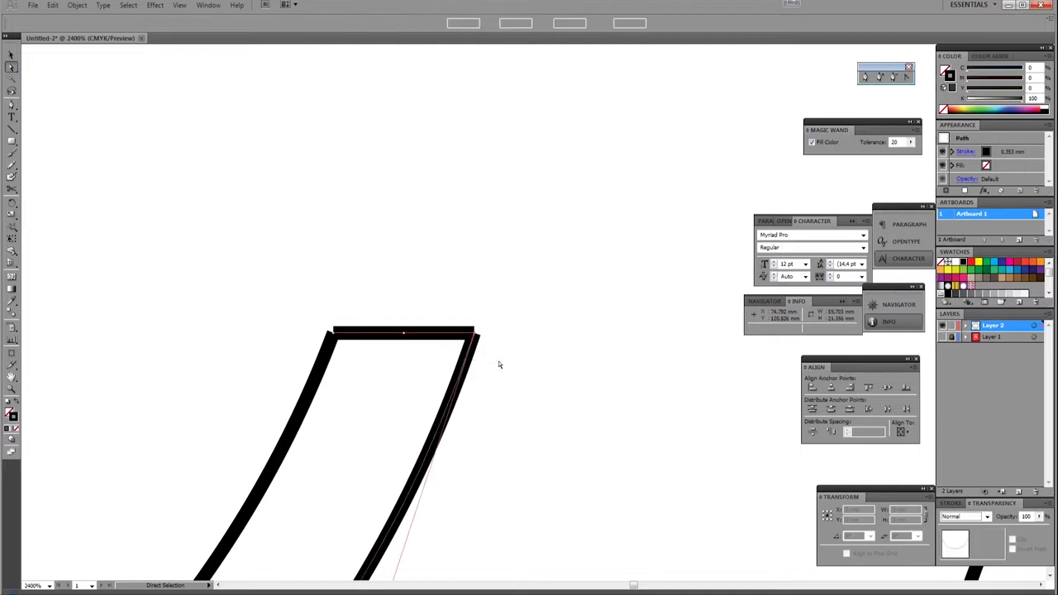
right_click(481, 334)
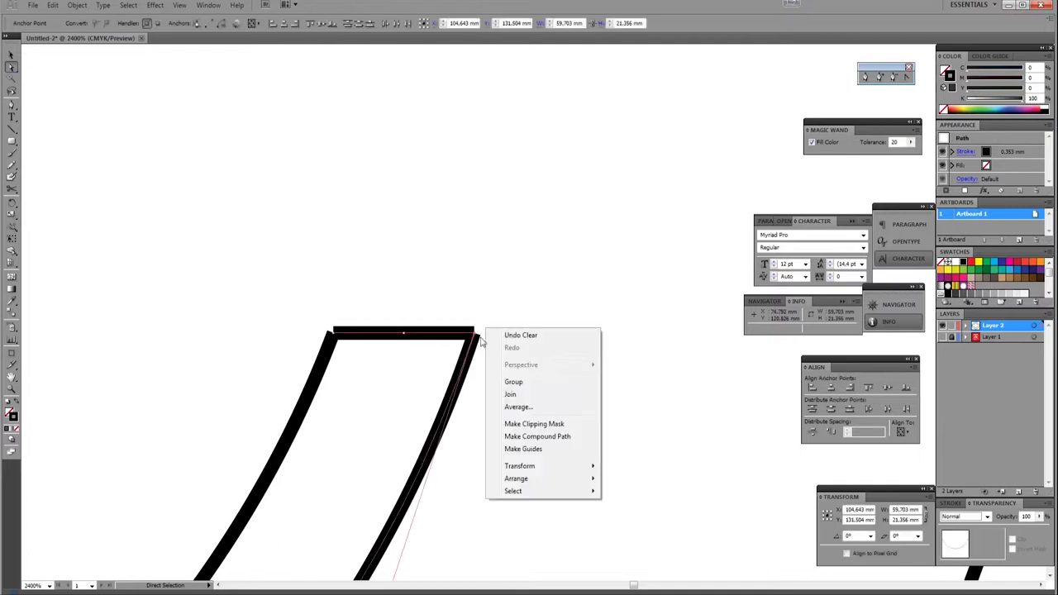
click(524, 399)
- Join the open end points where the large ring meets the banner at the lower right
key(ctrl+minus)
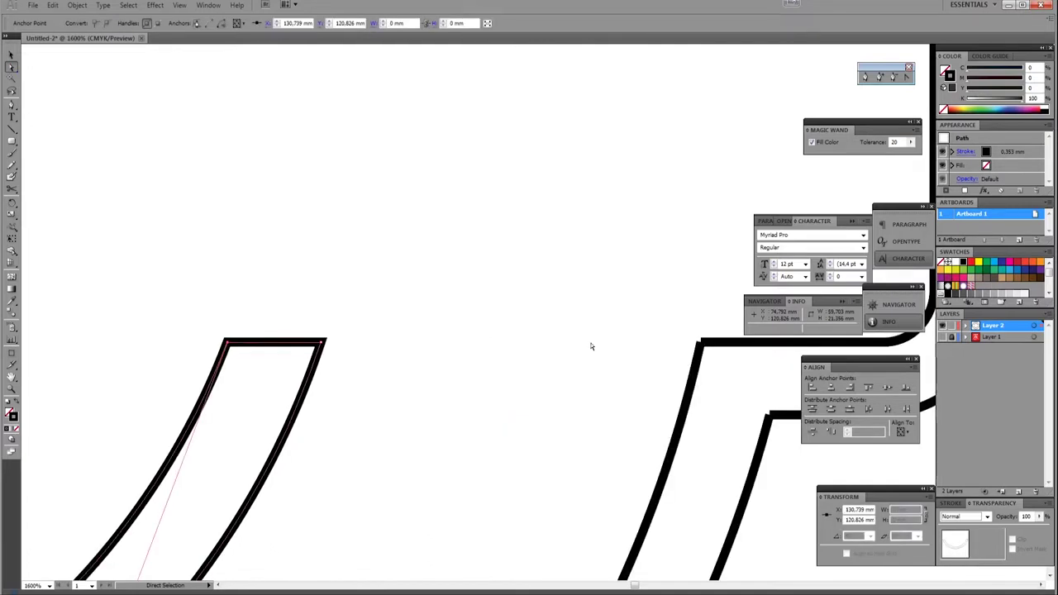
click(704, 346)
right_click(678, 311)
click(702, 373)
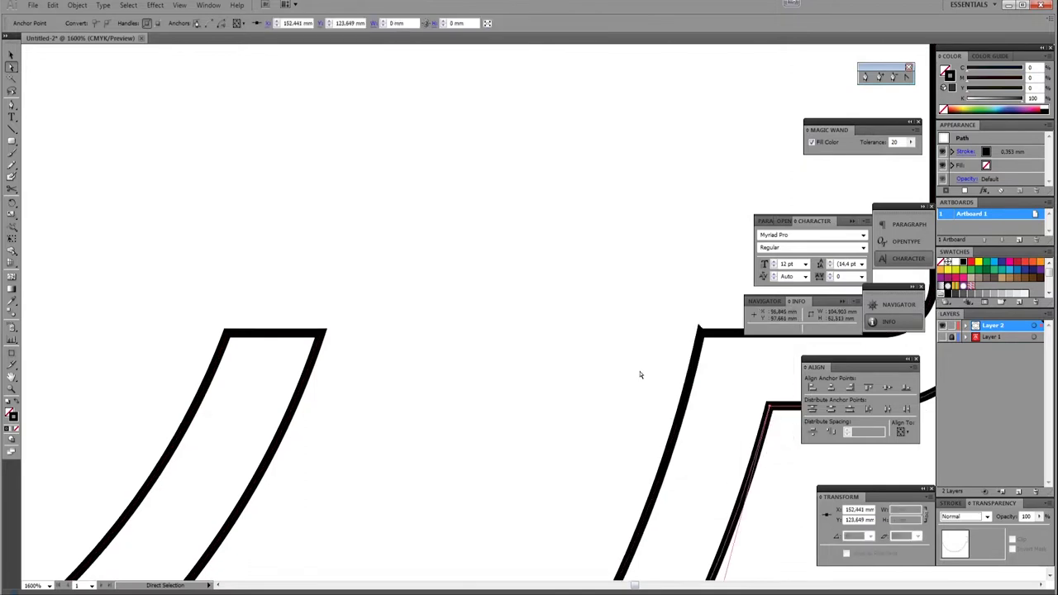
- Join the open corners of the inner and outer outlines where the large ring meets the banner at the upper left
key(ctrl+minus)
key(ctrl+minus)
key(ctrl+minus)
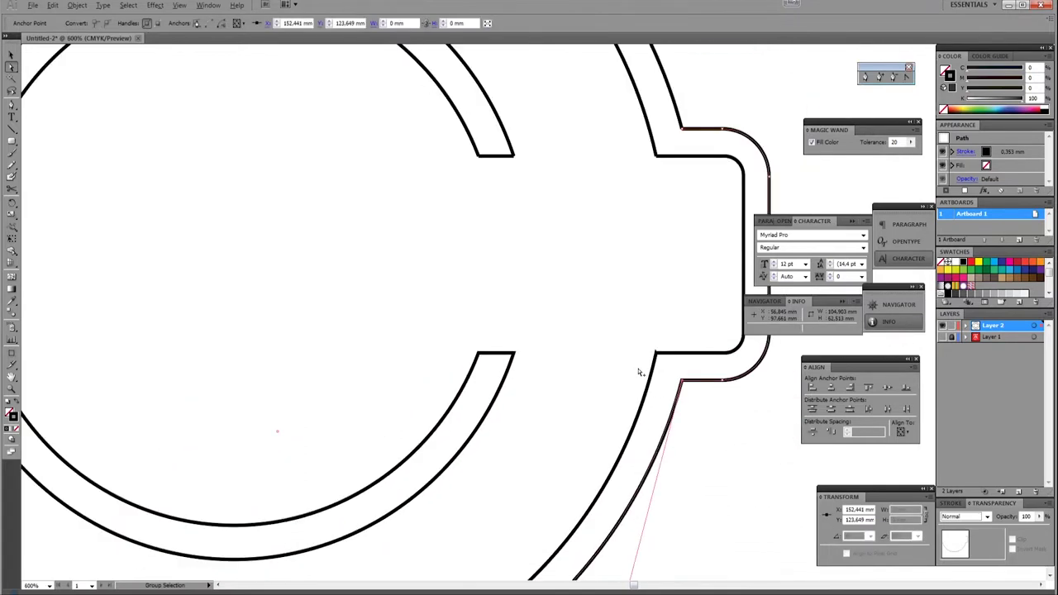
scroll(644, 296, up, 3)
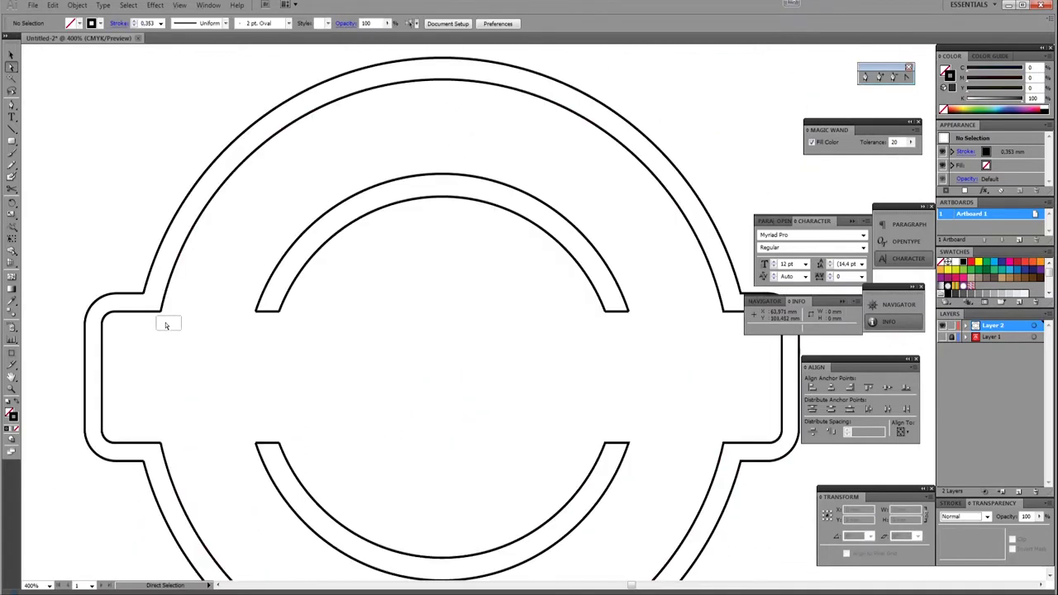
click(170, 314)
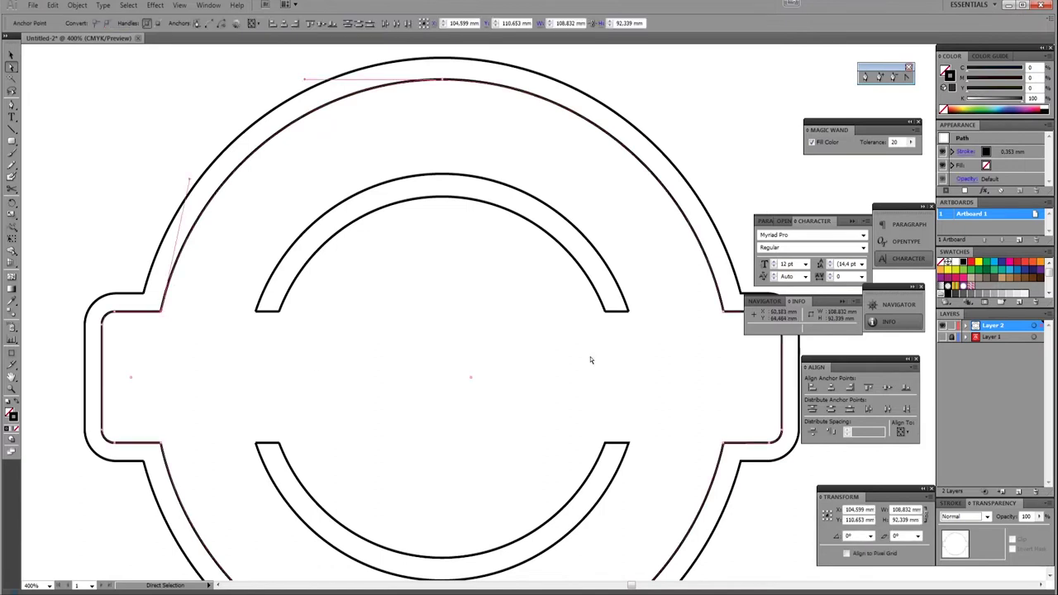
drag(134, 283, 150, 300)
right_click(150, 295)
click(187, 365)
- Join the remaining open corners of the small ring's arcs and of the banner outline's lower-left junction
scroll(187, 365, down, 1)
right_click(186, 367)
click(210, 446)
drag(618, 392, 632, 409)
right_click(264, 291)
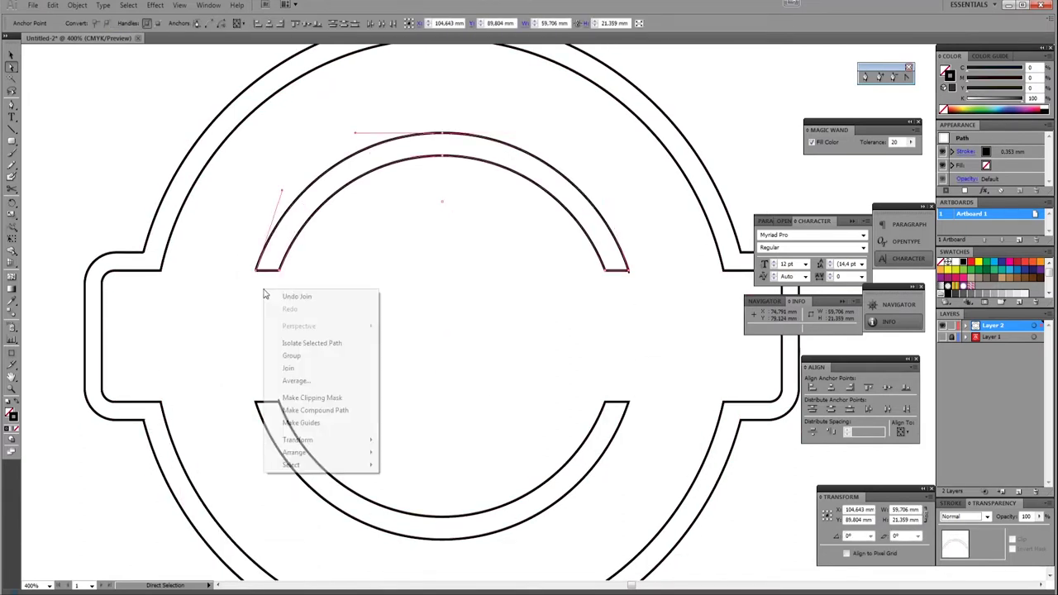
click(288, 368)
scroll(378, 303, down, 2)
click(130, 333)
scroll(129, 333, down, 1)
scroll(417, 331, up, 3)
scroll(418, 331, down, 2)
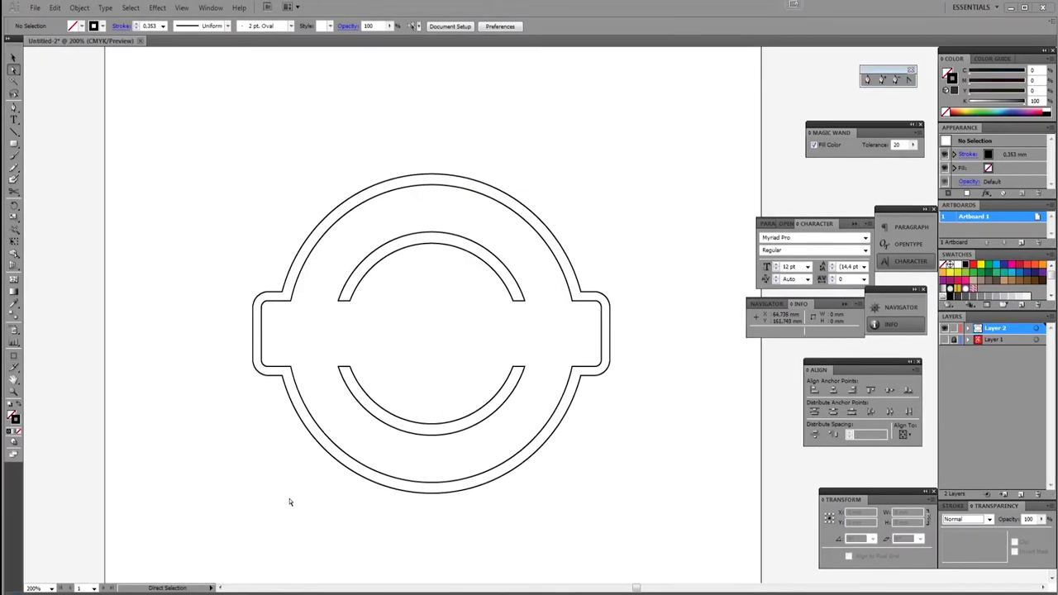
- Show the reference image layer behind the traced outlines, bringing the upper-left rope into close view
click(944, 339)
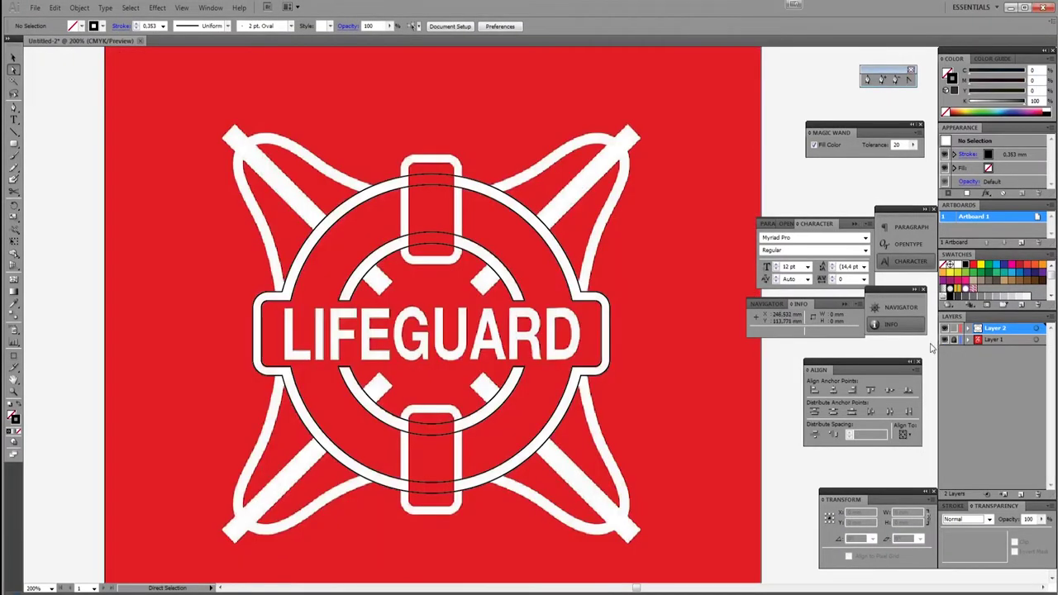
scroll(672, 342, up, 1)
scroll(362, 299, down, 1)
scroll(281, 299, up, 1)
scroll(277, 324, up, 2)
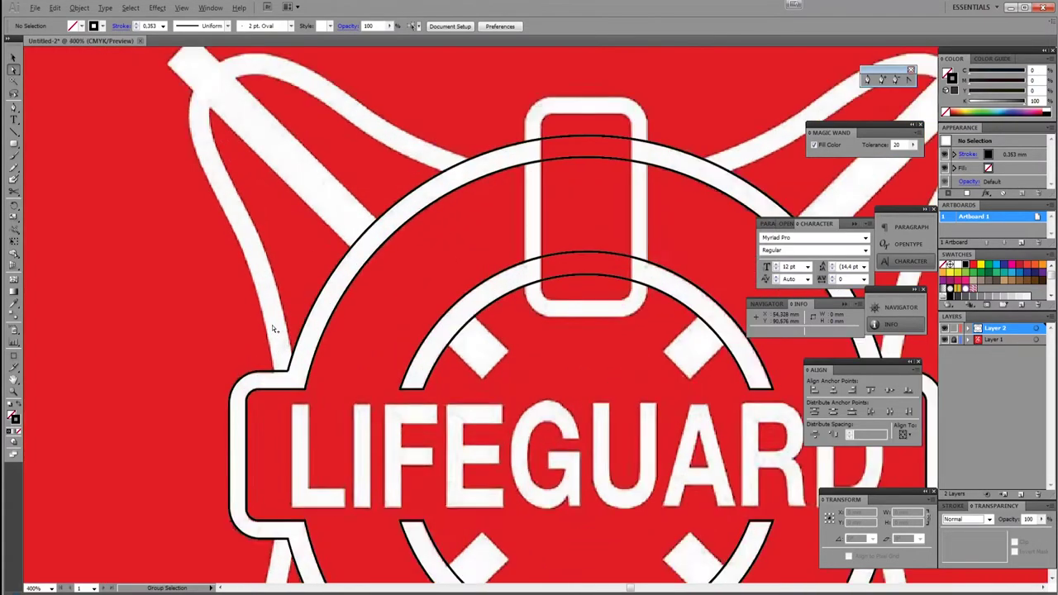
scroll(274, 329, up, 1)
scroll(282, 385, up, 1)
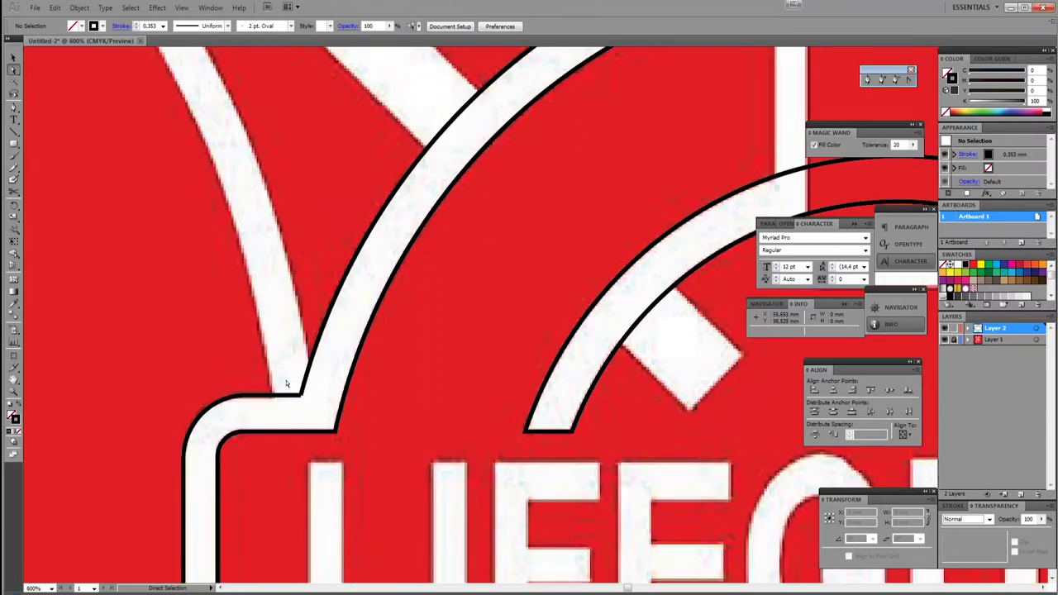
scroll(61, 304, up, 1)
- Add a new layer above the traced ring and banner outlines, lock their layer, and ready the Pen tool
click(14, 107)
scroll(149, 250, up, 2)
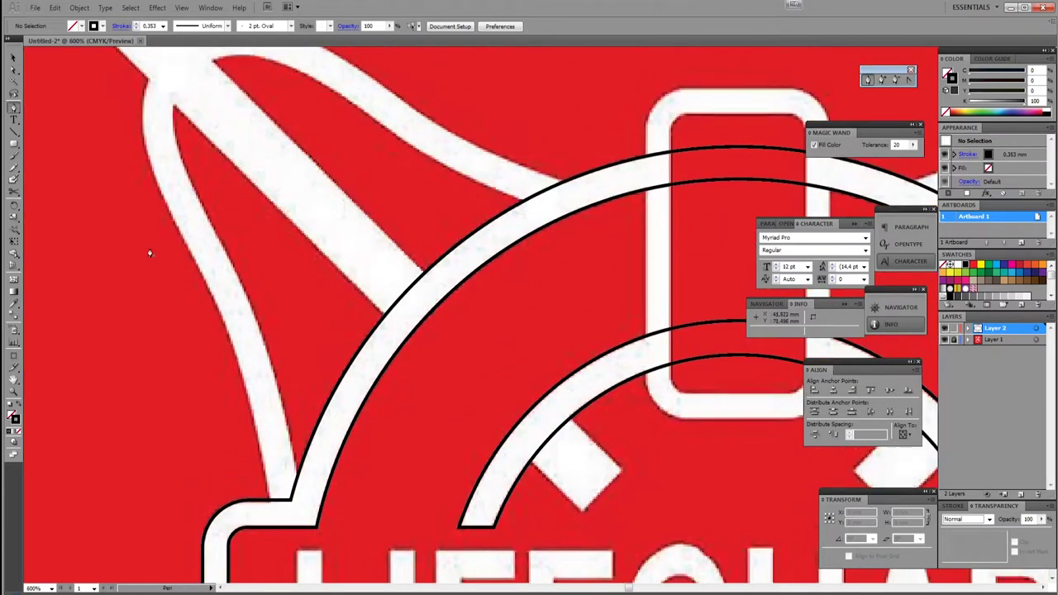
scroll(263, 512, down, 1)
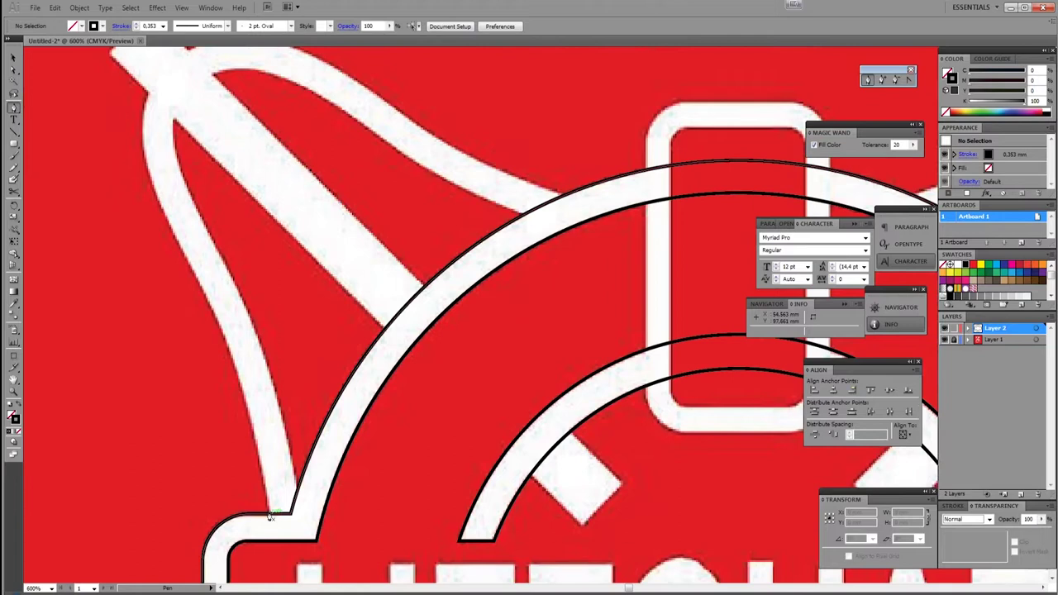
key(ctrl+l)
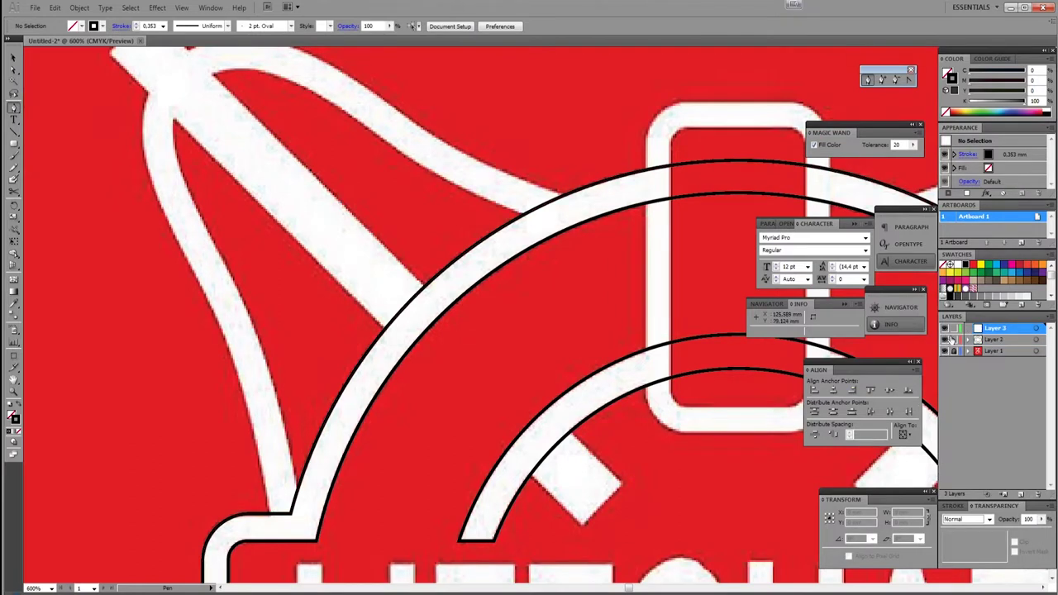
- Draw a straight-segment Pen path from the banner's upper-left edge along the rope, across the diagonal bar, and on to the ring
click(270, 513)
scroll(270, 511, up, 3)
click(149, 216)
click(188, 172)
click(566, 317)
- Add an anchor point at the upper rope's bend, move it onto the rope's outer edge, and convert it to a smooth curve
scroll(224, 396, down, 4)
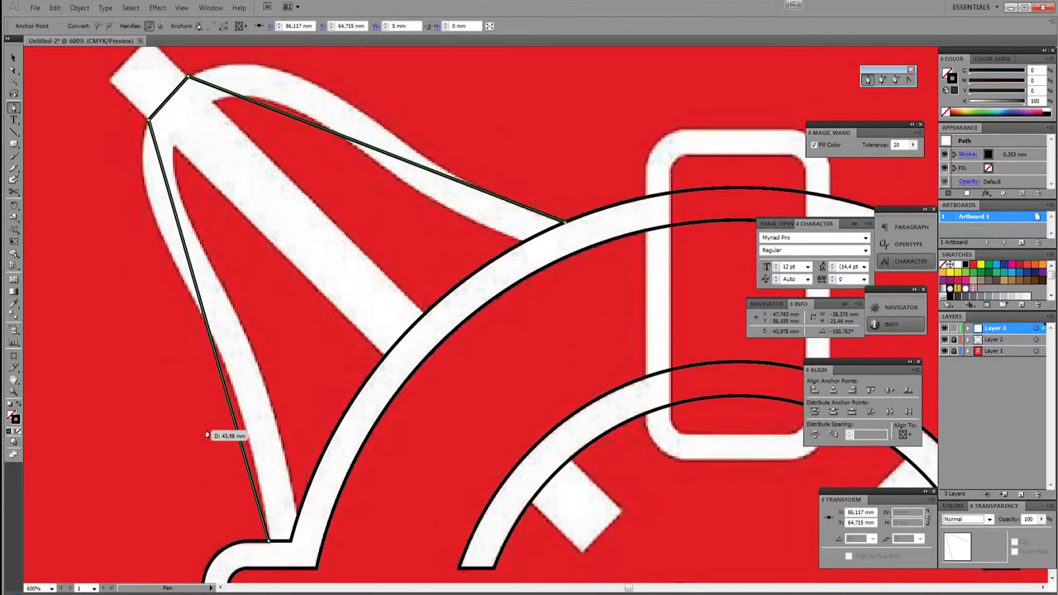
scroll(239, 210, up, 3)
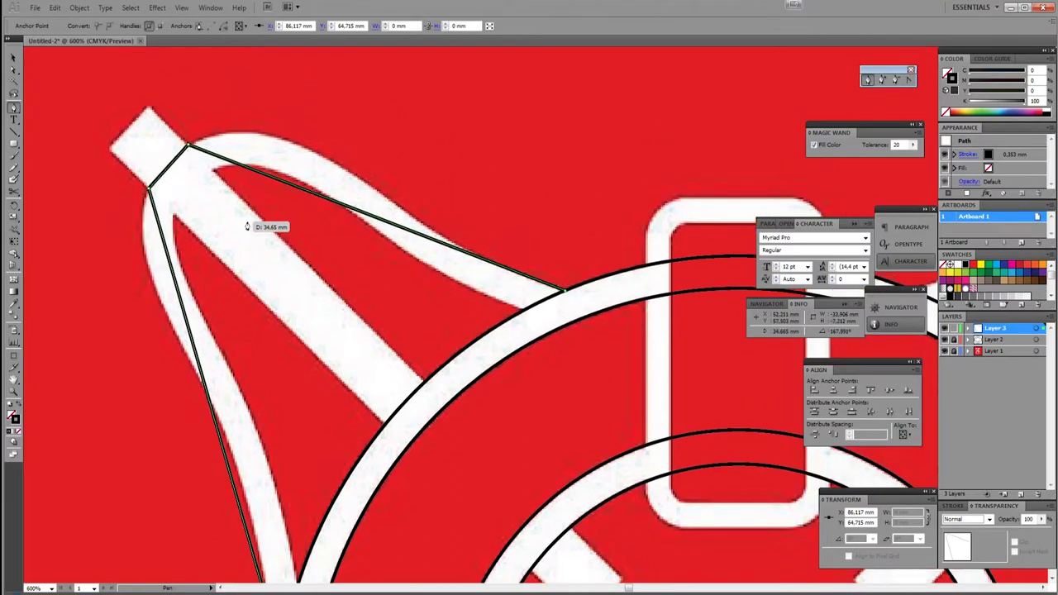
drag(277, 180, 288, 140)
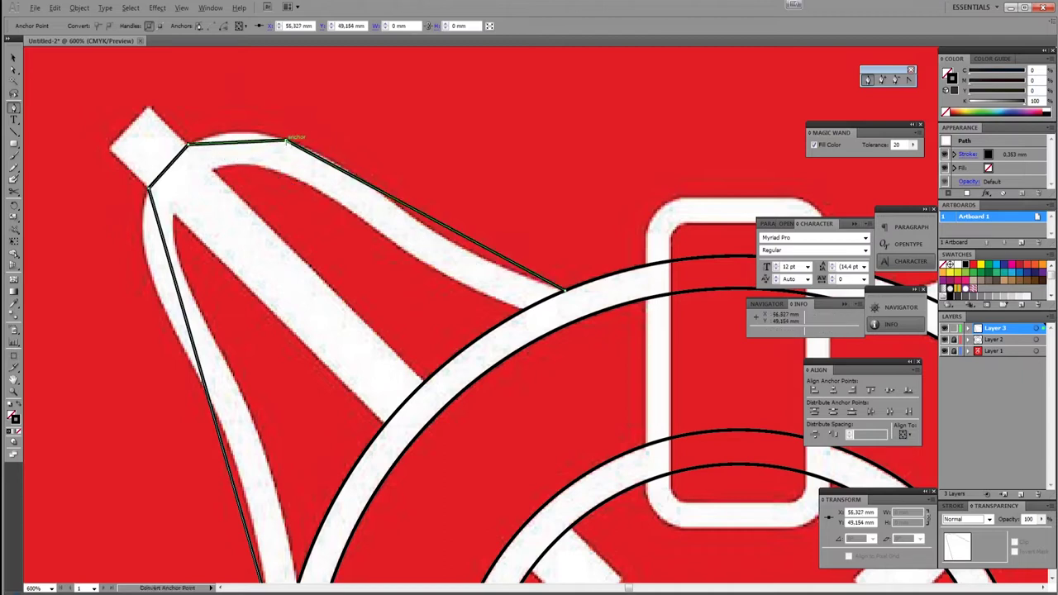
drag(289, 139, 348, 159)
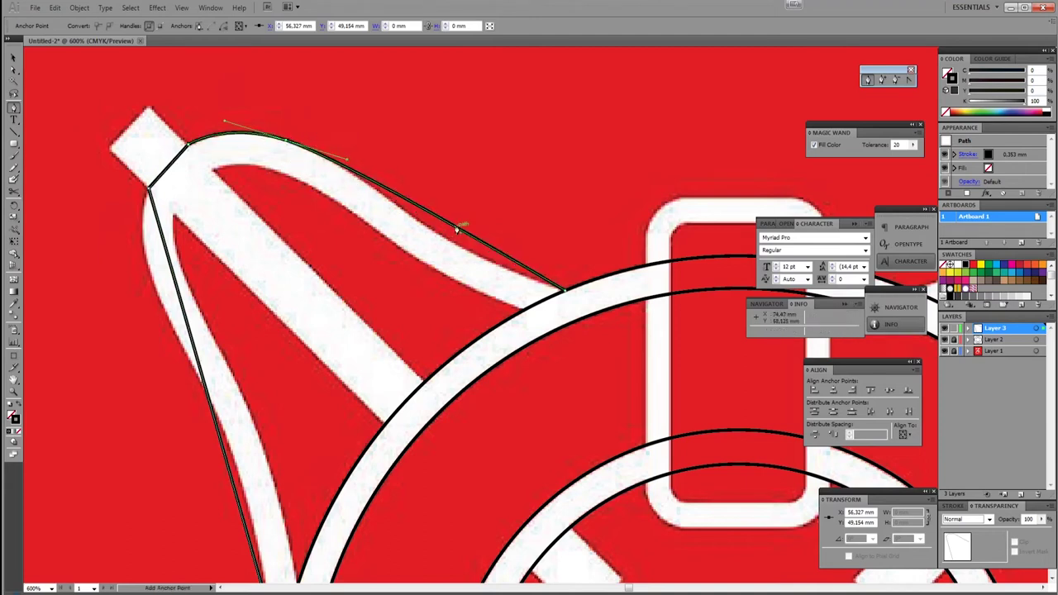
- Add anchor points along the upper rope's outer edge and curve the segment down to the ring to follow the reference
drag(457, 231, 373, 188)
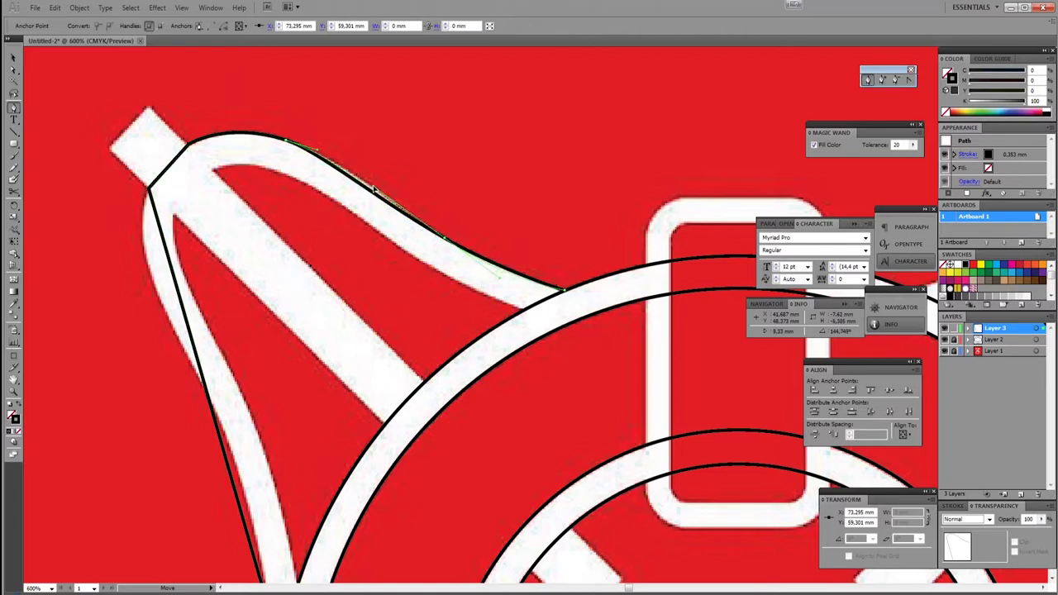
drag(489, 273, 492, 270)
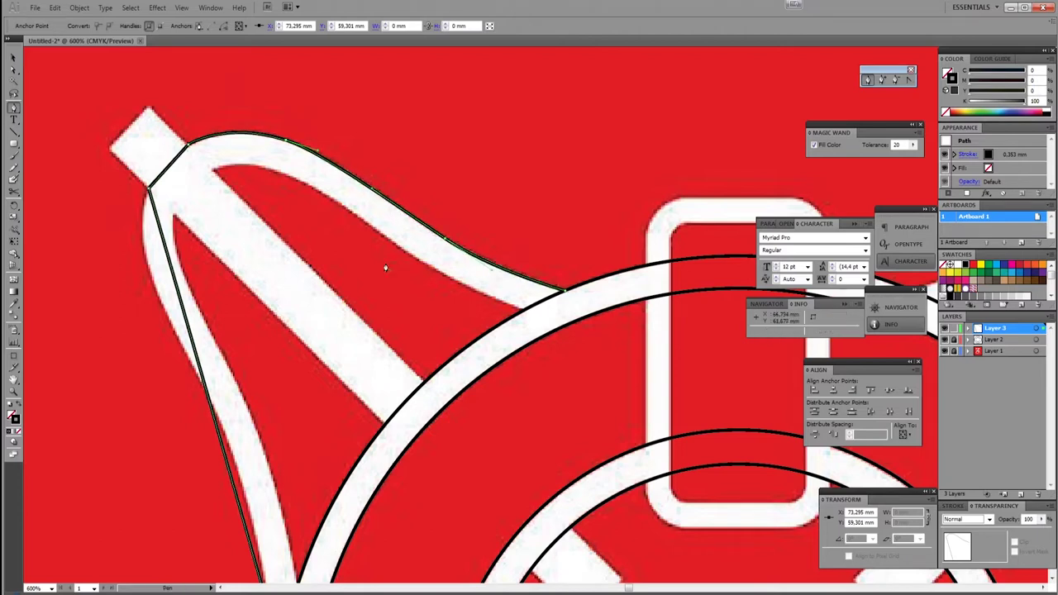
ctrl+click(366, 252)
- Add and adjust anchor points on the lower rope's outer edge so it curves from the diagonal bar down to the banner
scroll(418, 251, left, 1)
ctrl+click(234, 301)
click(234, 301)
drag(234, 301, 213, 303)
scroll(213, 302, down, 3)
drag(212, 165, 179, 101)
scroll(182, 210, up, 3)
drag(213, 270, 210, 283)
scroll(210, 282, up, 1)
ctrl+click(243, 251)
scroll(166, 188, up, 3)
click(158, 248)
scroll(165, 248, down, 3)
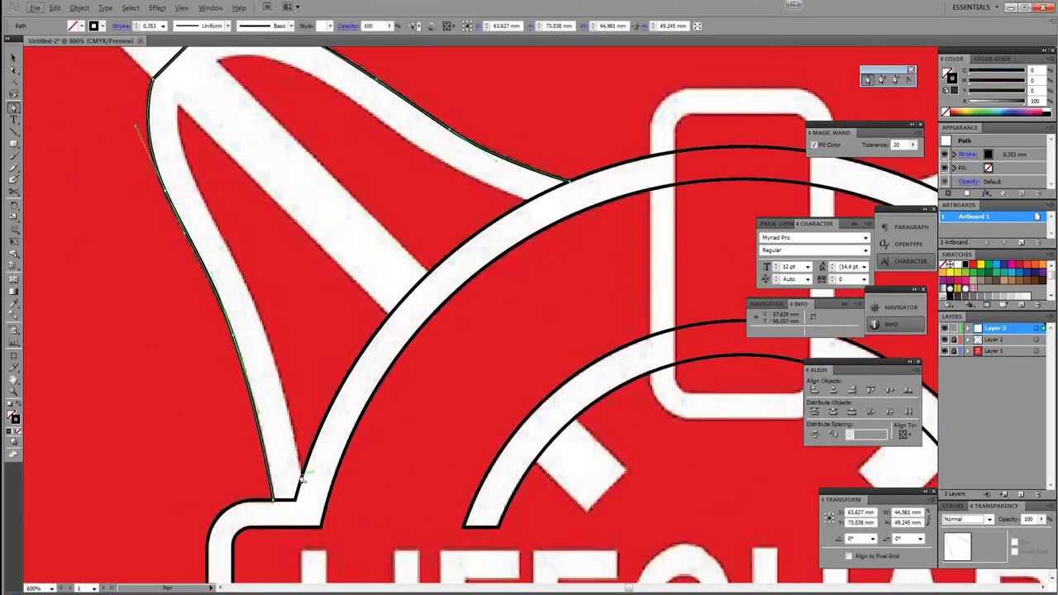
- Trace the upper-left rope's inner edge from the lower ring junction across the bar to the upper junction, shaping curves to the reference
click(303, 475)
scroll(303, 475, up, 2)
click(215, 156)
click(529, 295)
drag(290, 191, 220, 154)
drag(200, 261, 191, 263)
drag(191, 263, 177, 225)
ctrl+click(250, 311)
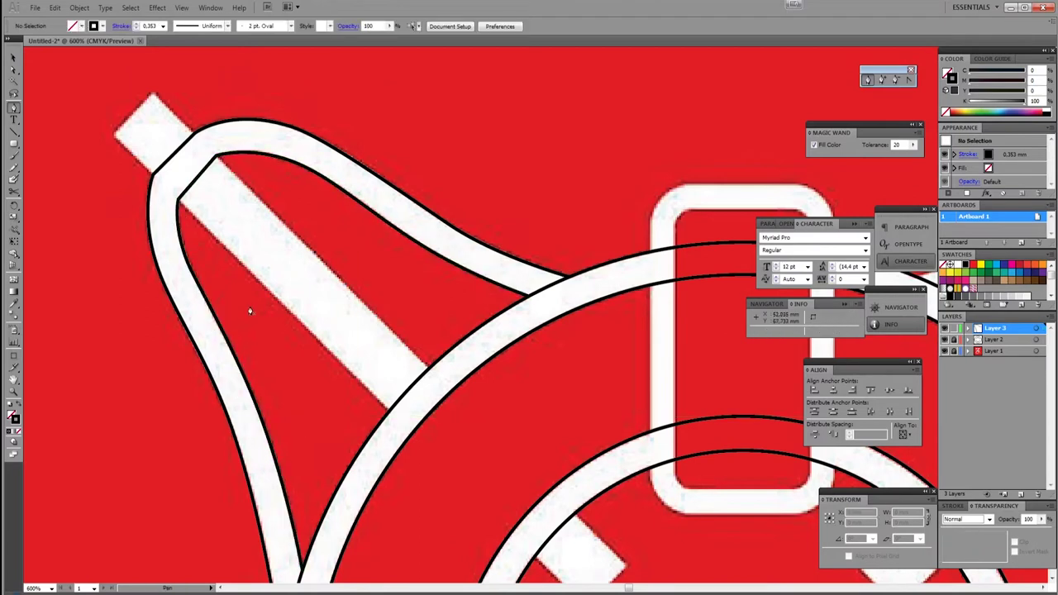
- Copy the traced upper-left rope outlines and paste the copy in front of the originals
scroll(149, 240, down, 2)
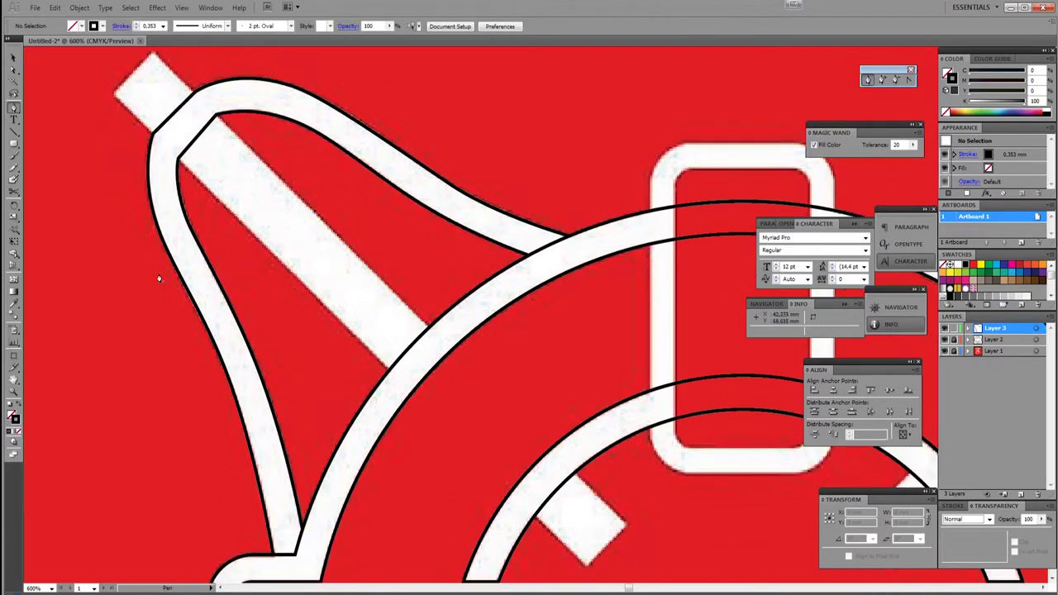
key(v)
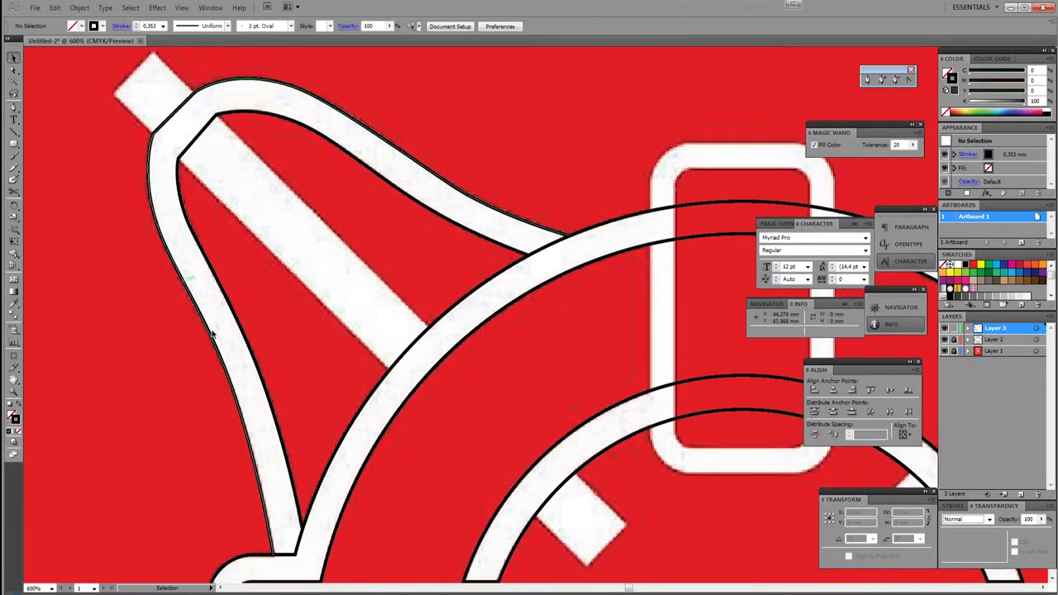
scroll(155, 220, up, 1)
scroll(155, 220, down, 3)
scroll(156, 226, right, 1)
key(v)
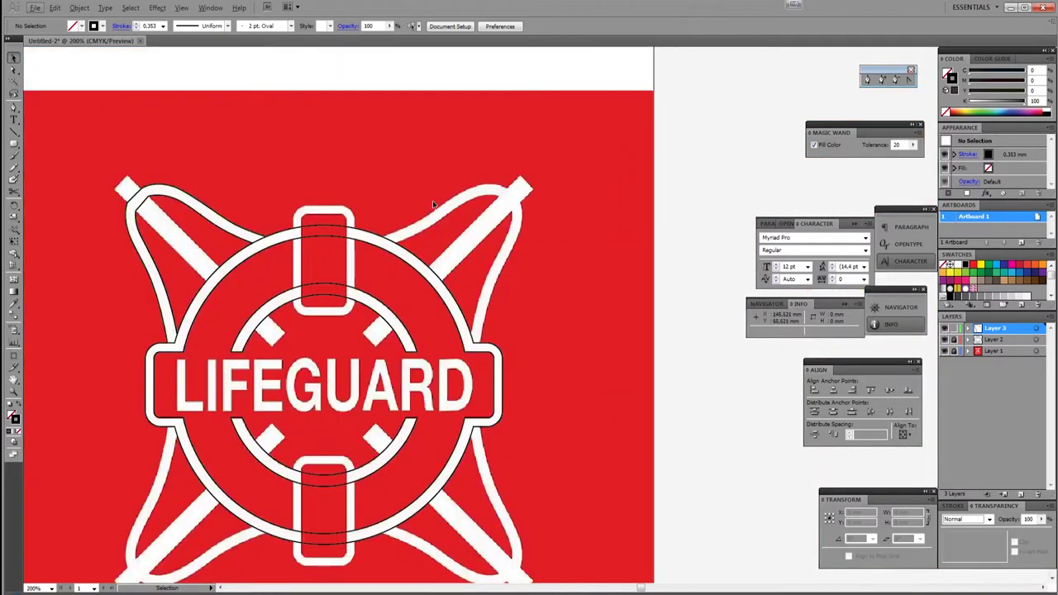
scroll(148, 476, down, 3)
scroll(123, 66, up, 2)
drag(105, 138, 76, 147)
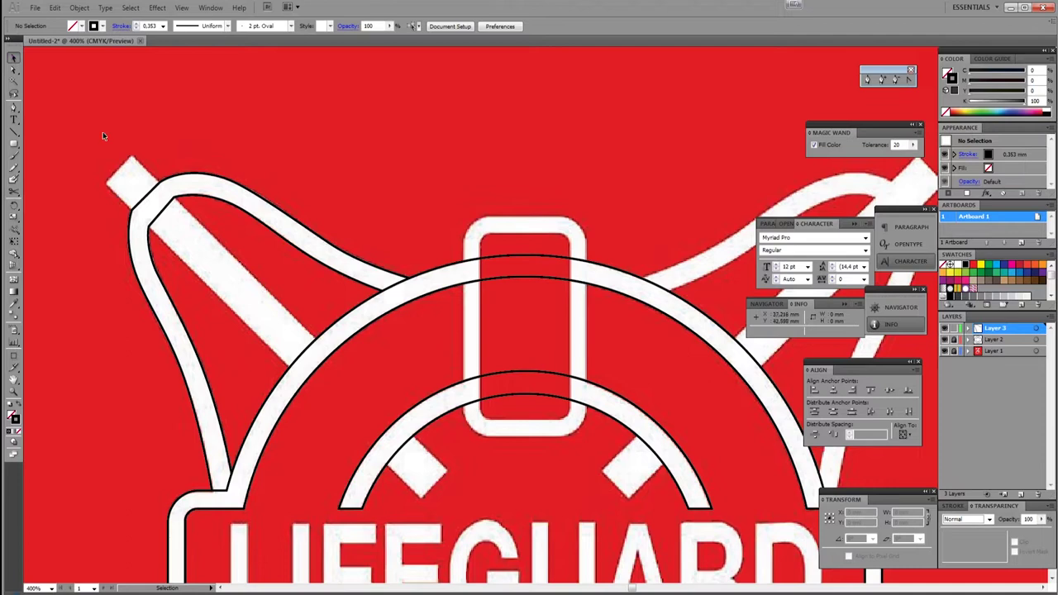
click(193, 253)
key(a)
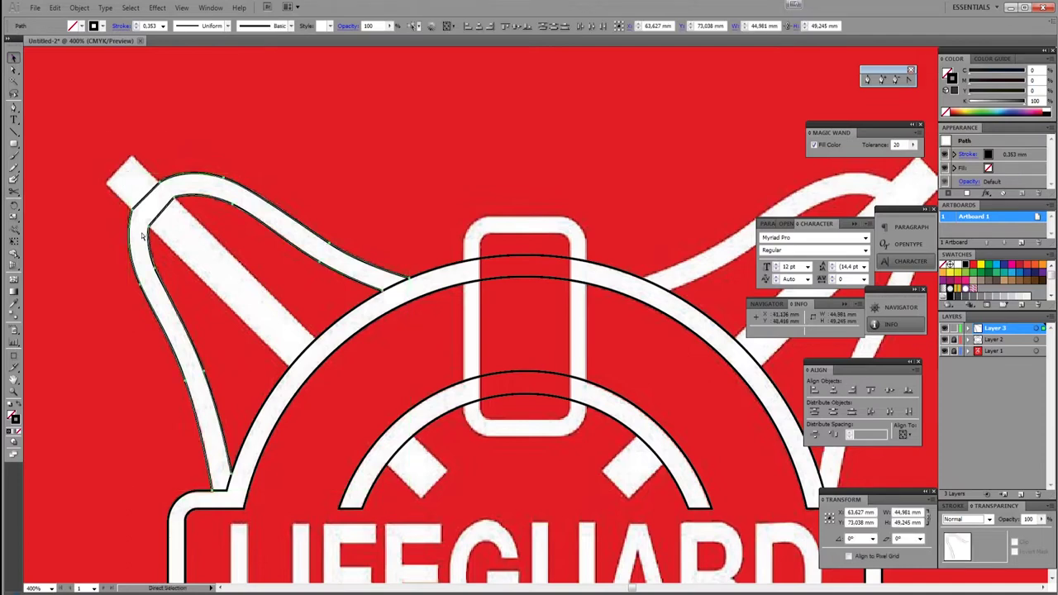
key(v)
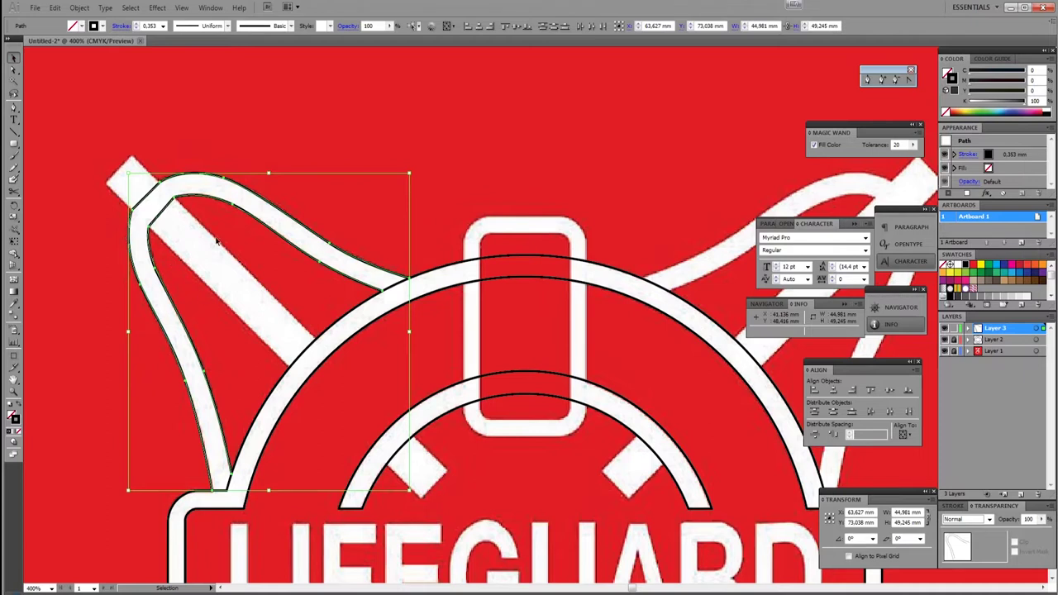
key(a)
key(v)
- Reflect the rope copy across the vertical axis and move it horizontally onto the upper-right rope of the reference
right_click(236, 219)
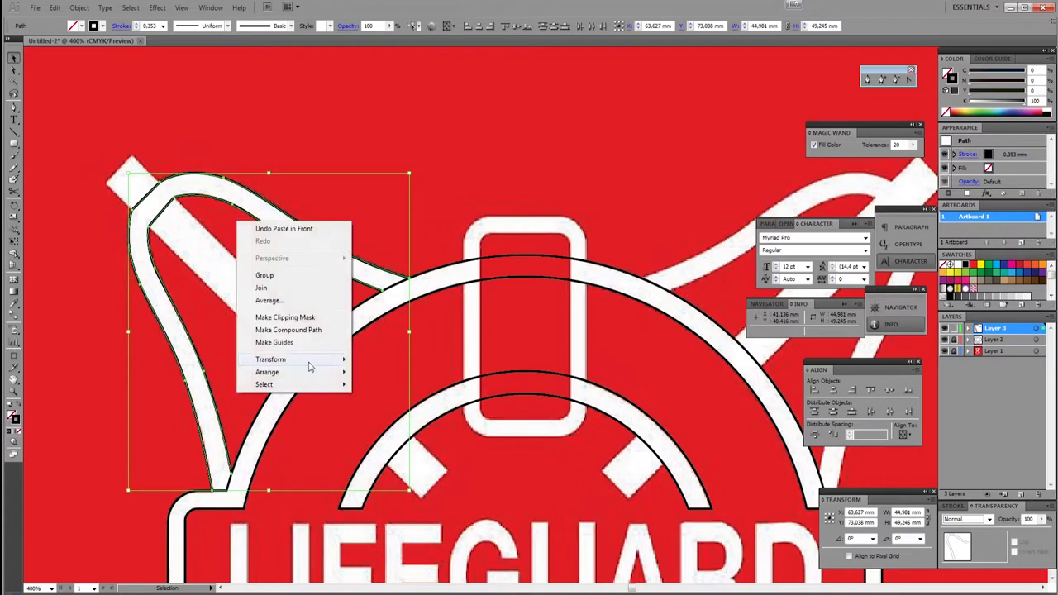
mouse_move(312, 366)
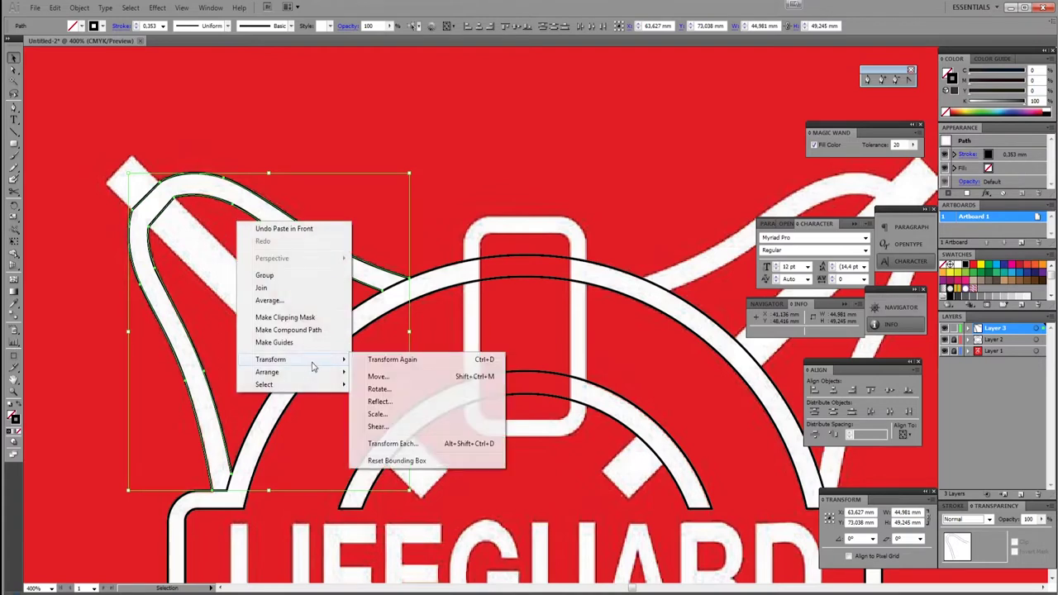
click(379, 400)
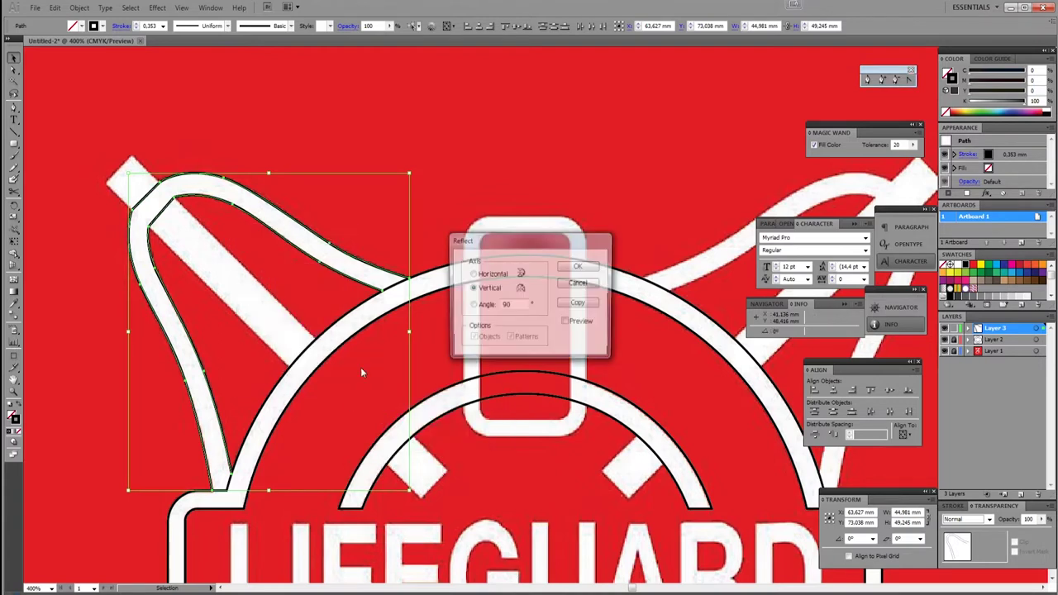
click(472, 275)
key(Return)
drag(369, 310, 859, 298)
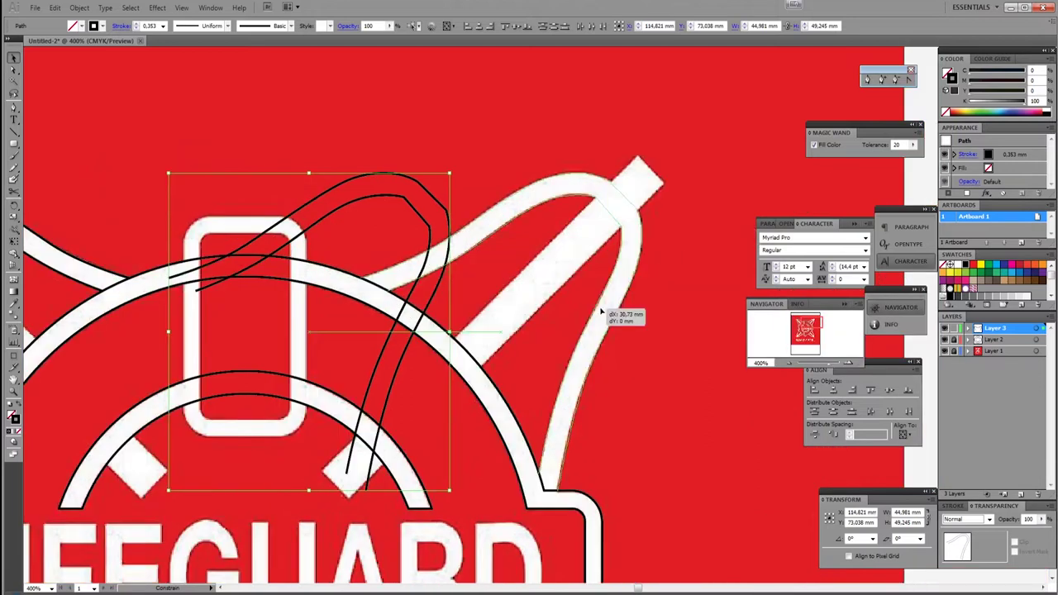
drag(599, 308, 600, 309)
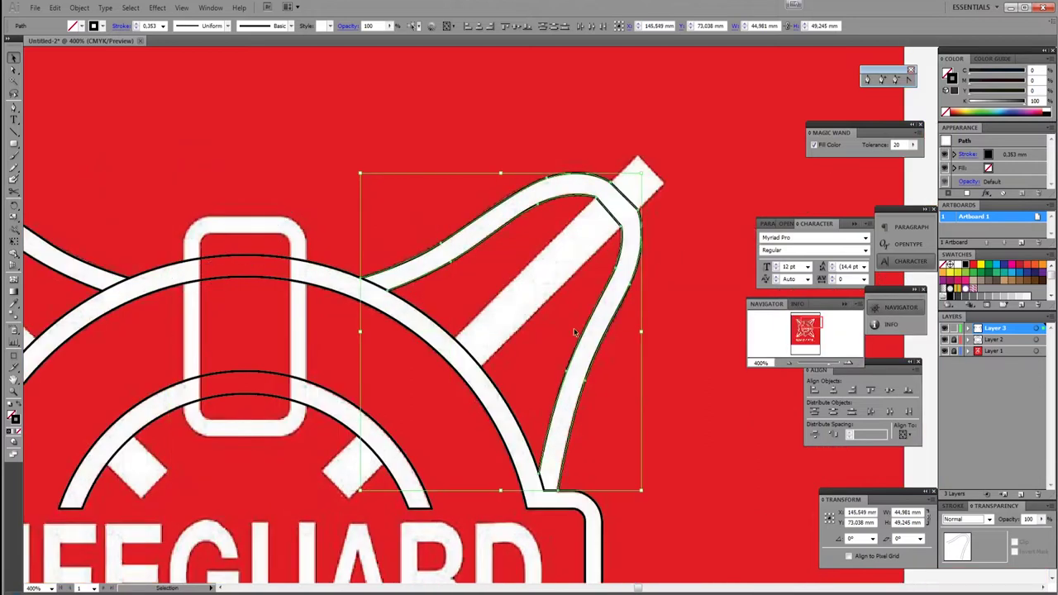
- Select both upper rope outlines and paste a copy of them in front
scroll(535, 370, down, 2)
scroll(536, 370, down, 2)
click(241, 124)
drag(141, 114, 623, 350)
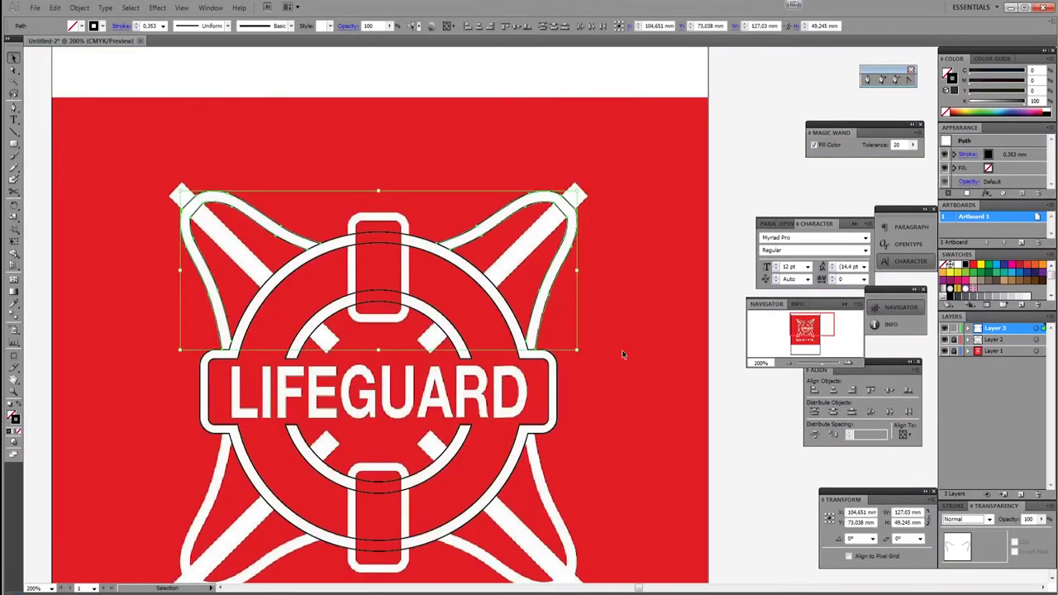
key(a)
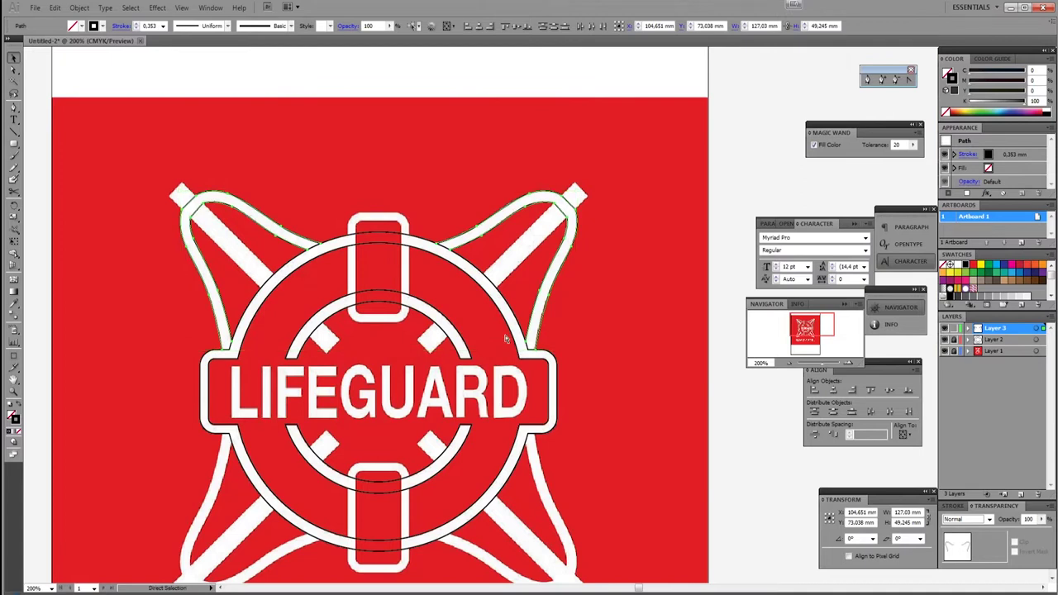
key(v)
- Reflect the copied rope pair across the horizontal axis and move it straight down onto the two lower ropes
right_click(468, 193)
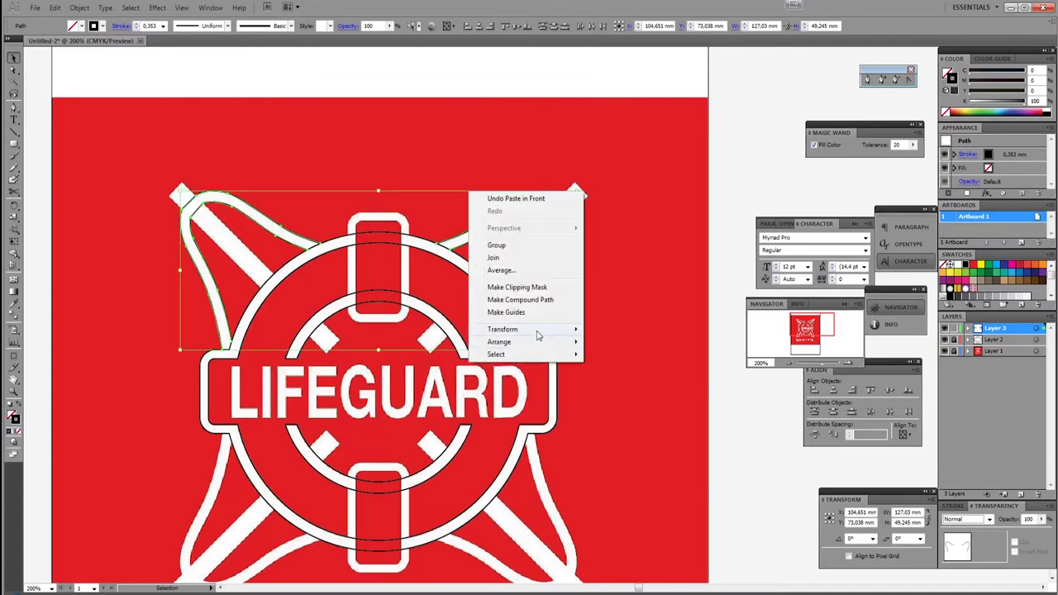
mouse_move(538, 332)
click(611, 371)
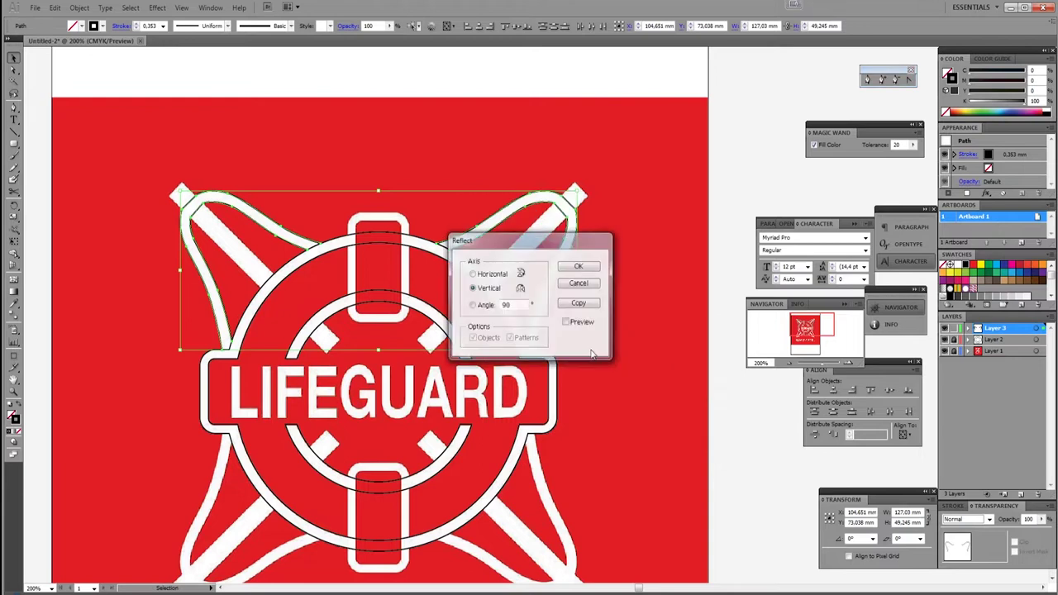
click(579, 266)
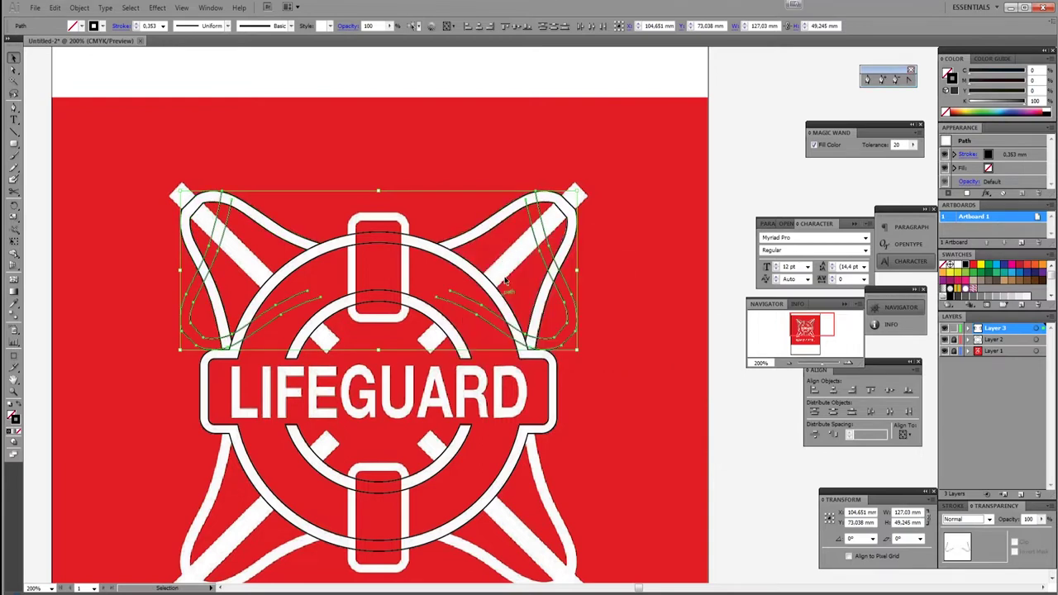
drag(496, 337, 475, 563)
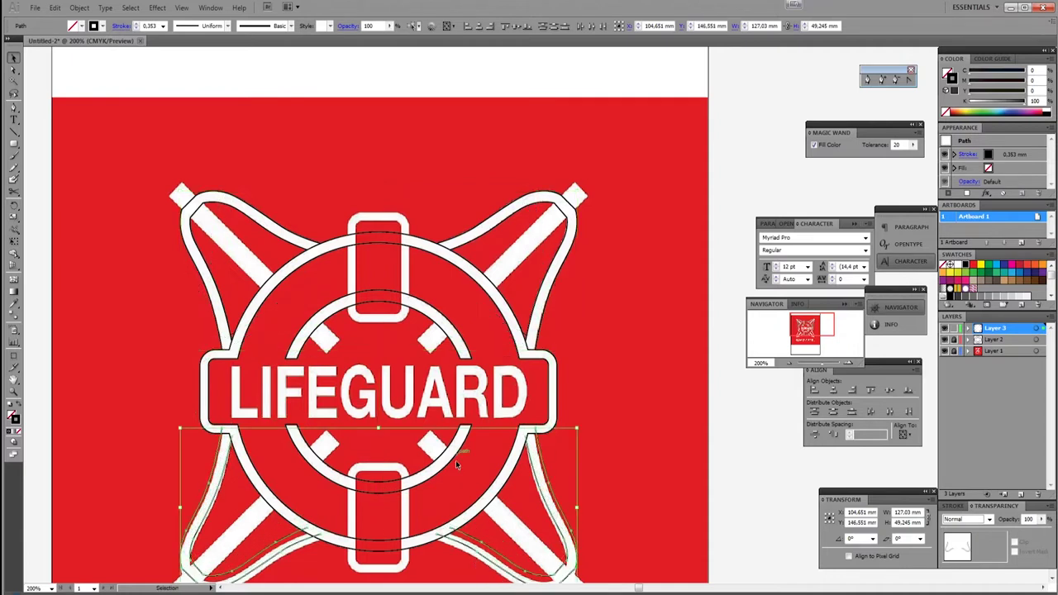
- Unlock Layer 2 and use Scissors to cut out the banner and ring outline segment between the upper-left rope's edges at its lower junction
scroll(547, 477, up, 5)
drag(479, 150, 483, 183)
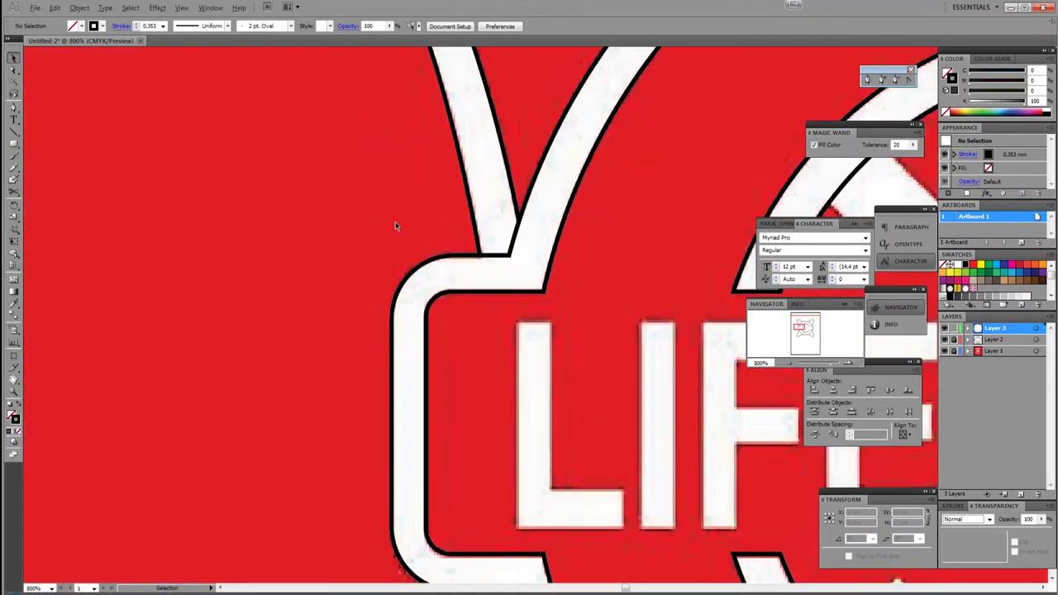
key(ctrl+plus)
key(ctrl+plus)
key(ctrl+plus)
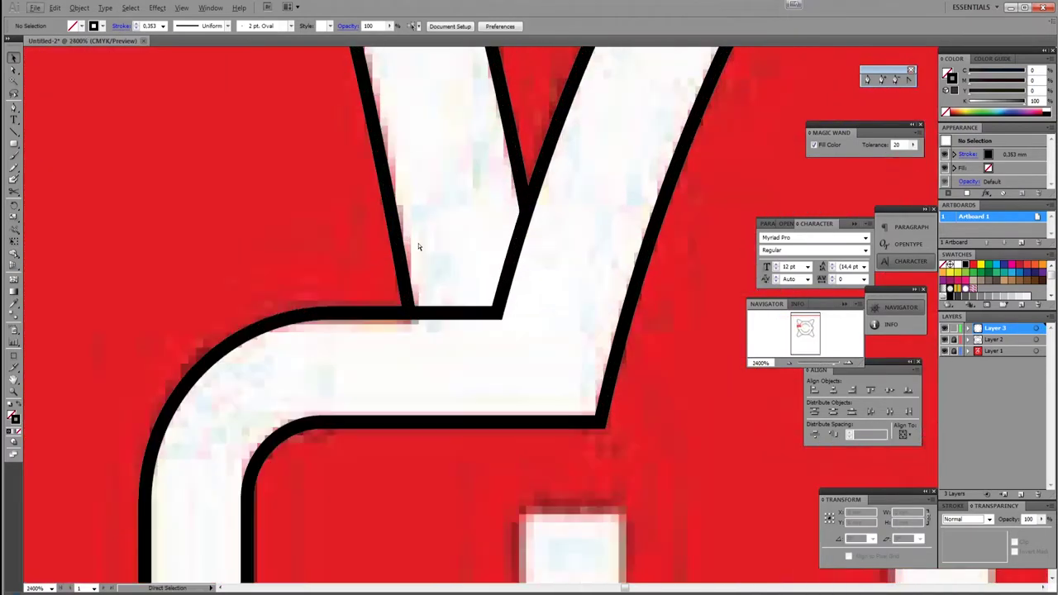
scroll(369, 285, down, 1)
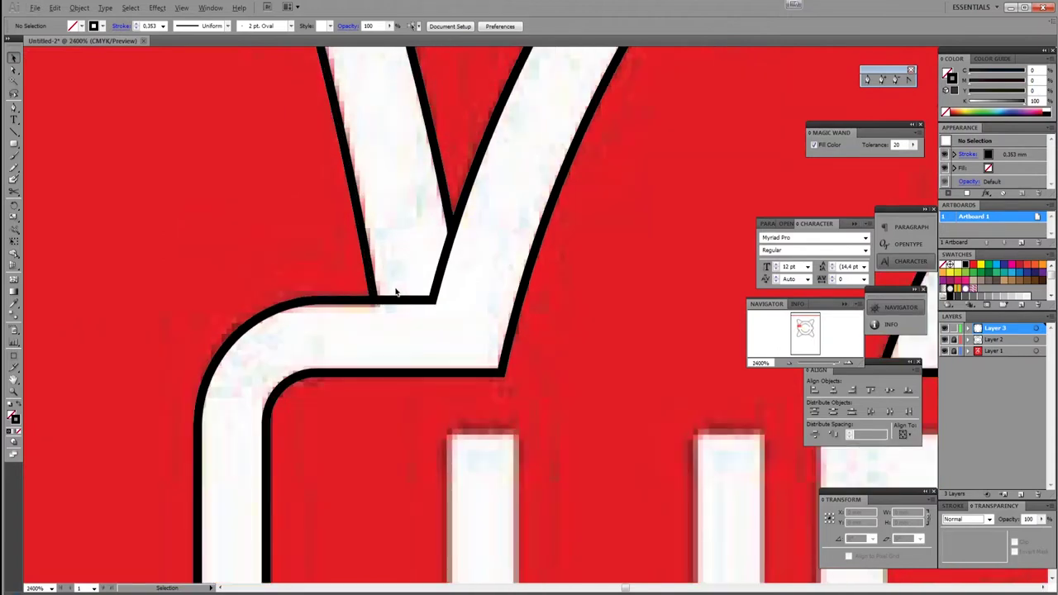
scroll(397, 293, up, 1)
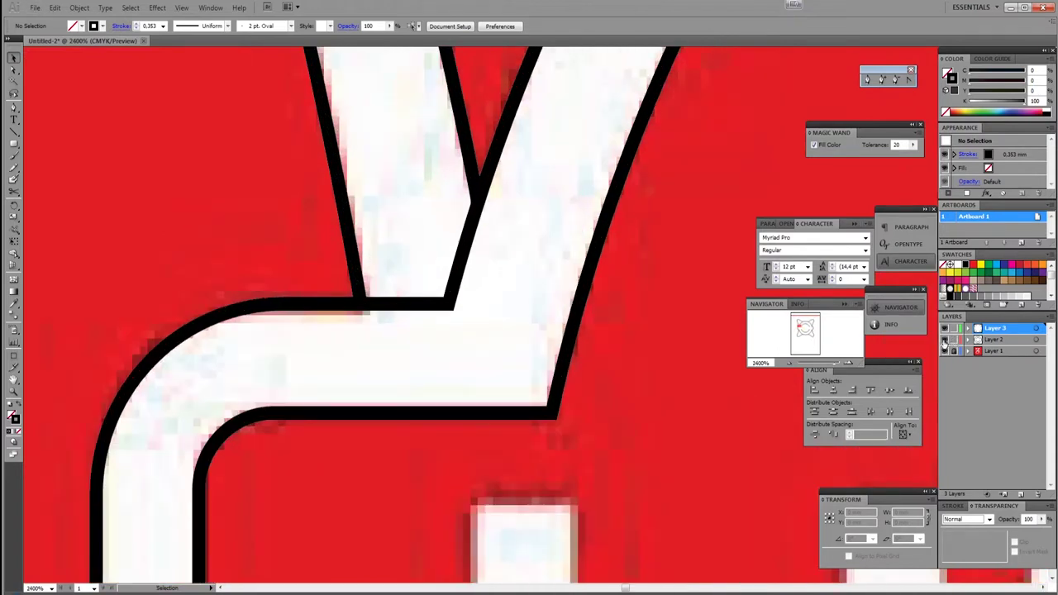
scroll(446, 335, up, 1)
click(361, 346)
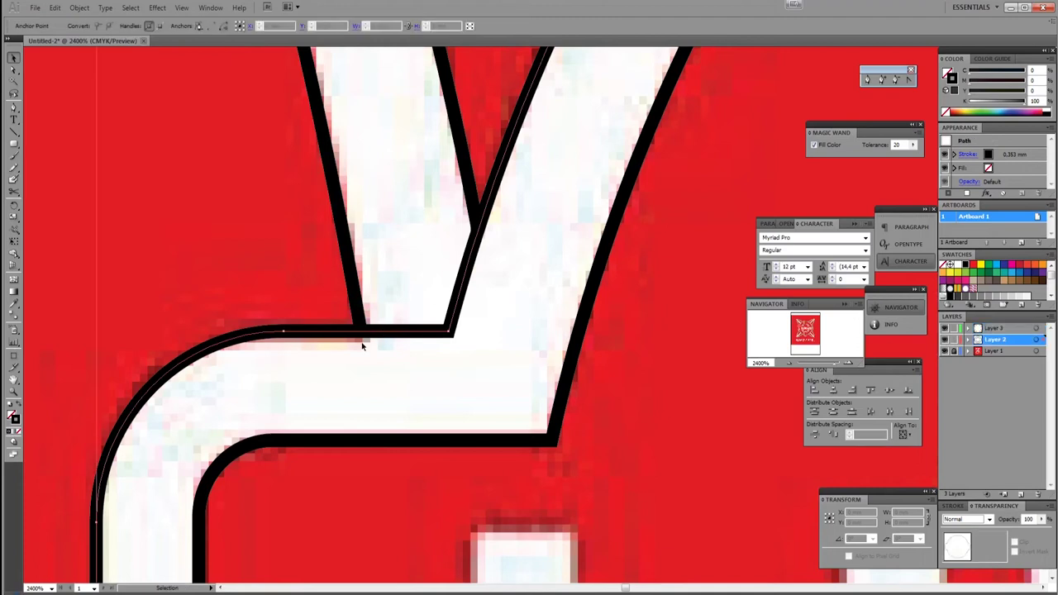
click(13, 193)
click(362, 331)
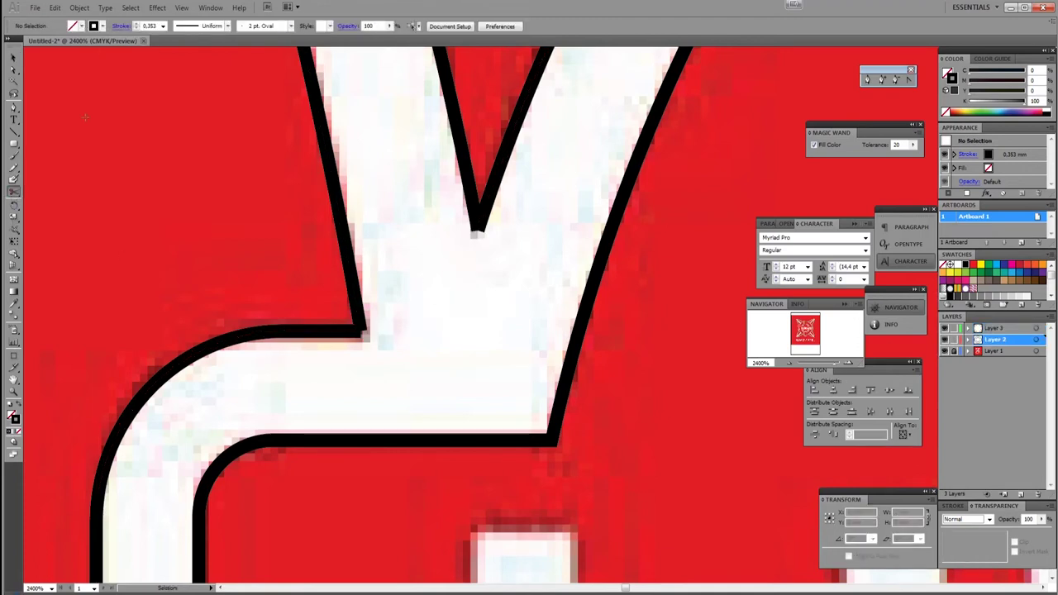
- Hide the reference image layer and cut the outer ring's outline where the upper-left and upper-right ropes join it
scroll(553, 345, down, 2)
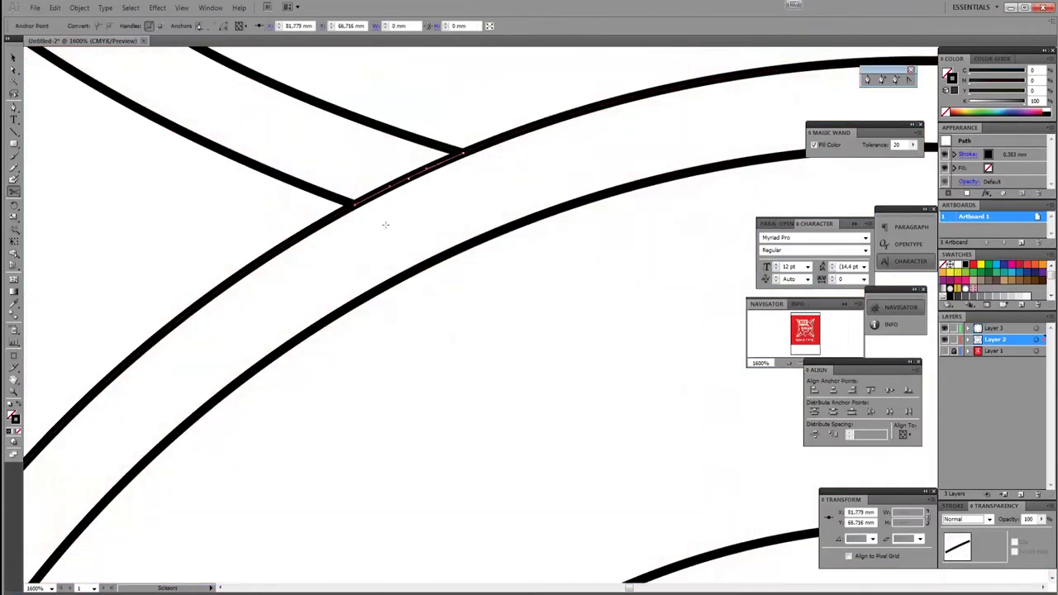
click(516, 164)
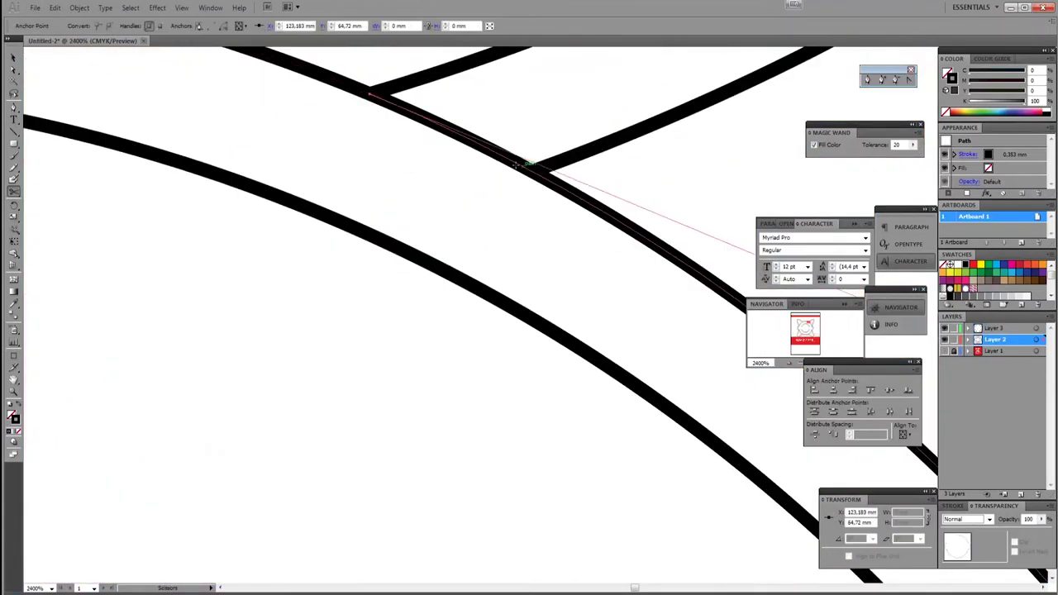
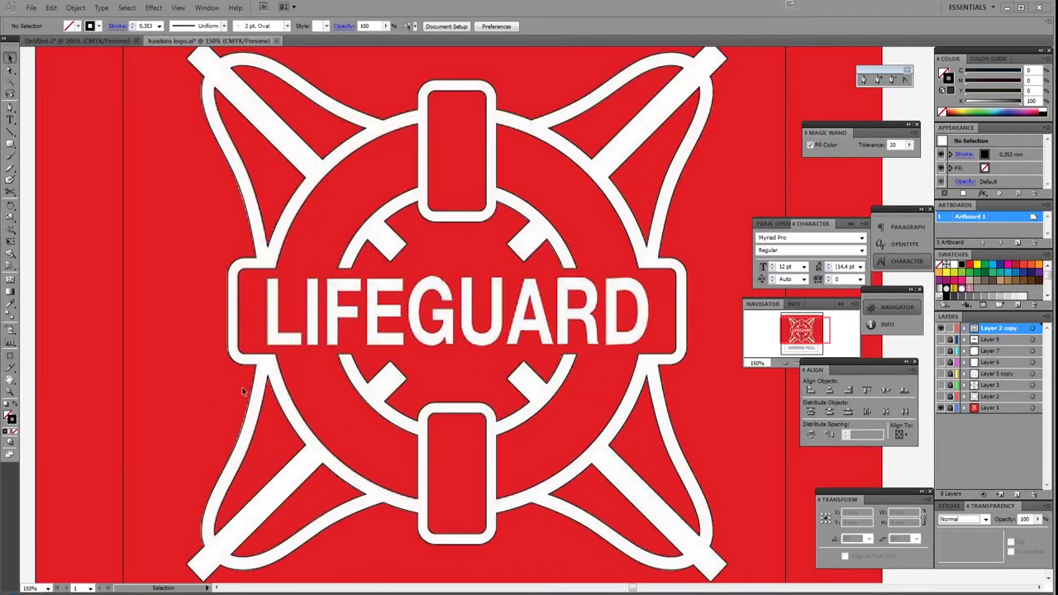
- Check the outlines without the reference image, restore it, and add the text "LIFEGUARD" inside the banner
click(940, 408)
click(940, 407)
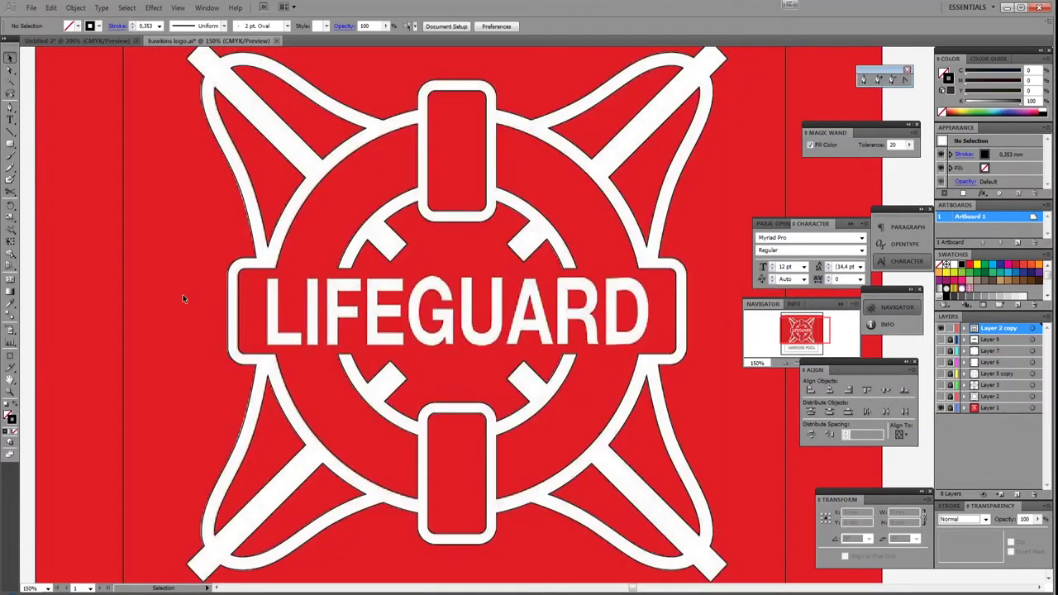
key(t)
click(269, 310)
text(L)
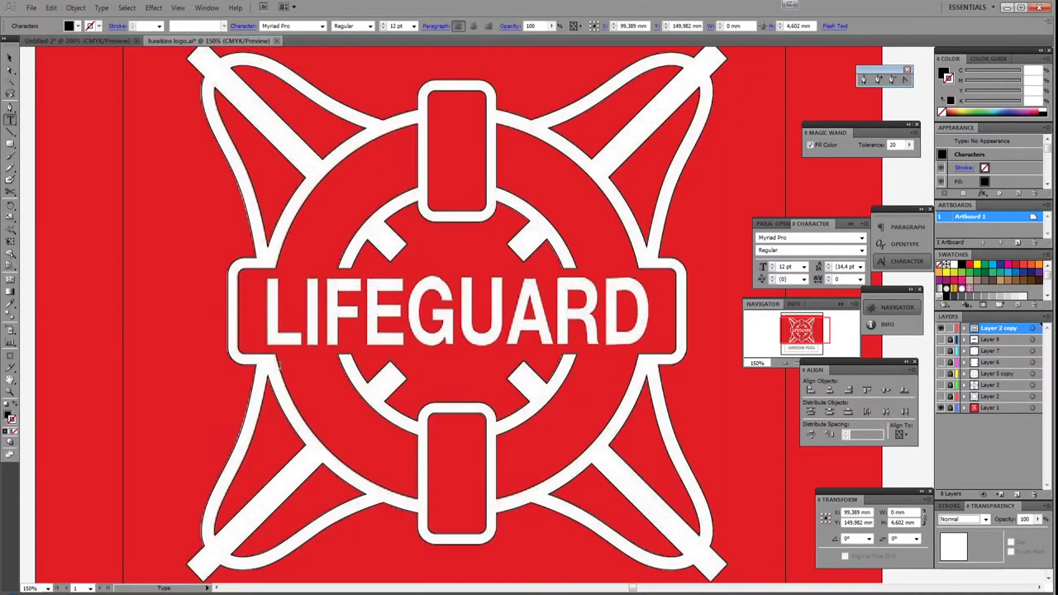
text(iFEGUARD)
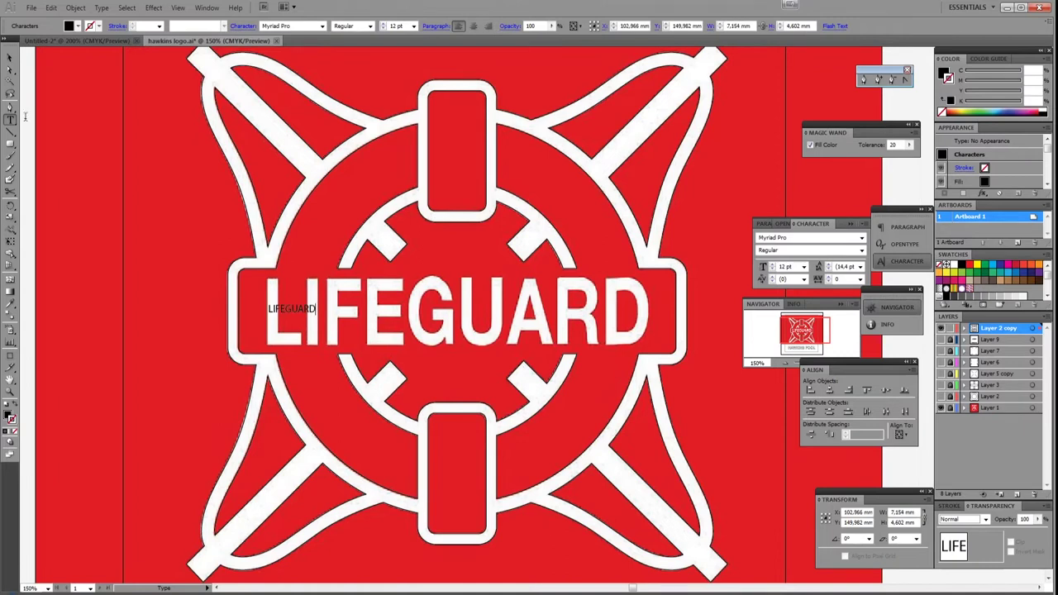
click(10, 56)
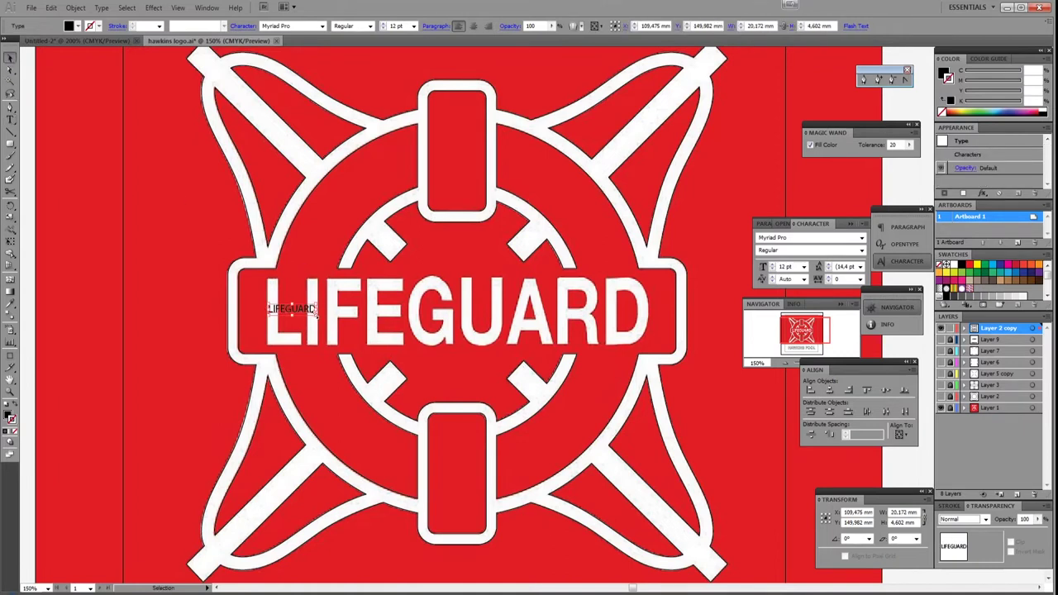
- Scale the LIFEGUARD text to about 166.6 by 38 mm and position it over the banner lettering
drag(316, 314, 651, 394)
drag(579, 356, 579, 327)
drag(268, 276, 262, 273)
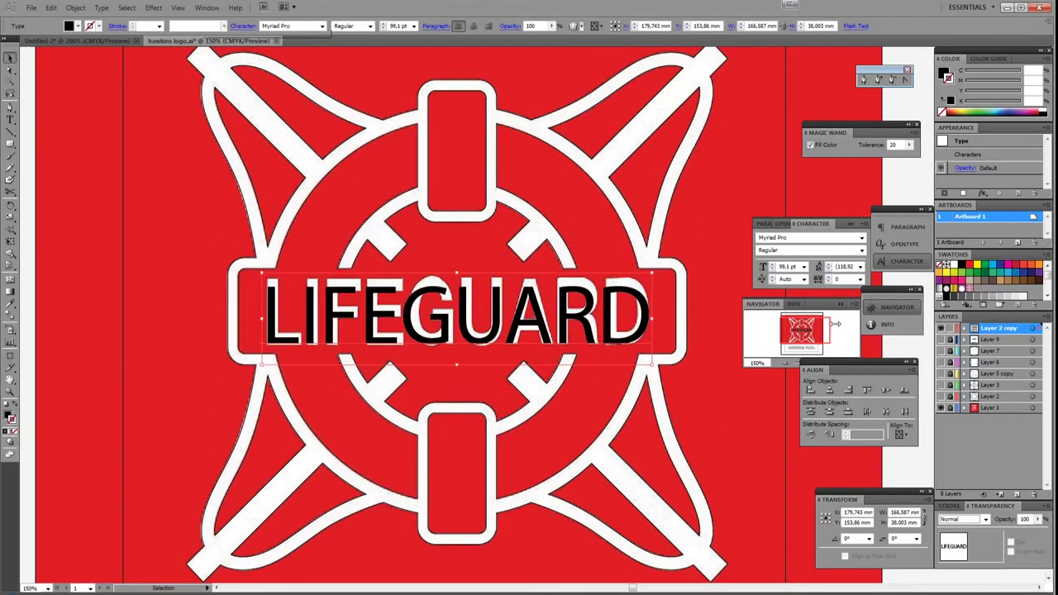
- Try other fonts on the LIFEGUARD text and set it in Ubuntu Medium to match the banner lettering
click(10, 120)
double_click(294, 321)
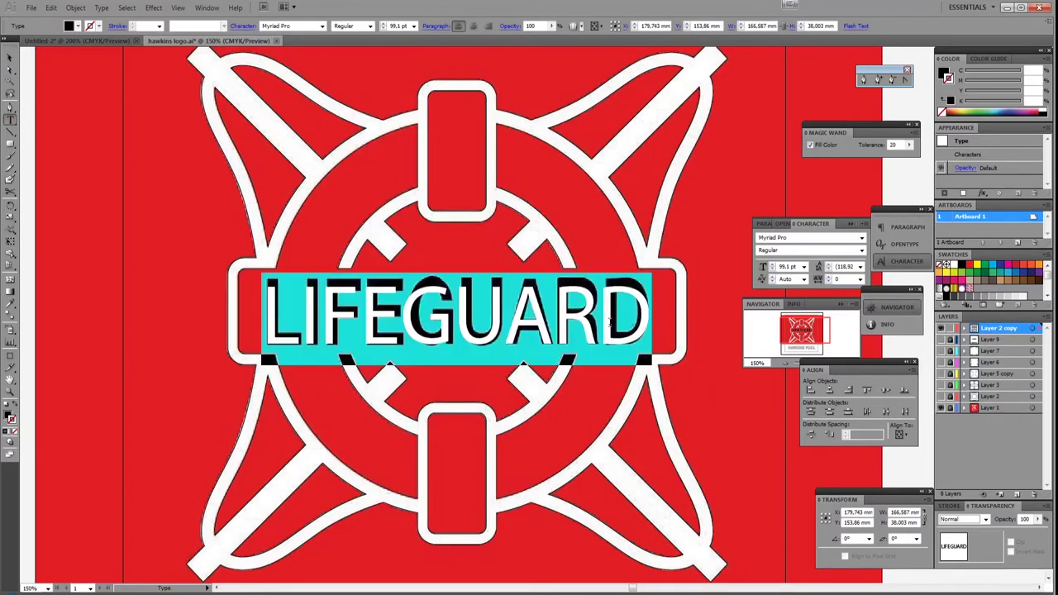
click(279, 25)
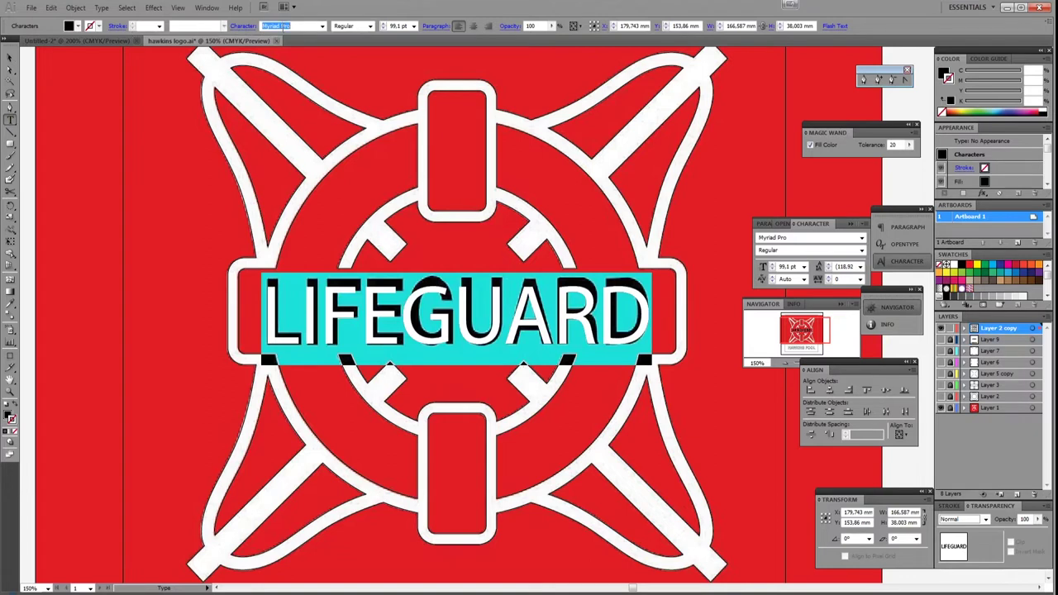
click(322, 26)
key(Escape)
key(Down)
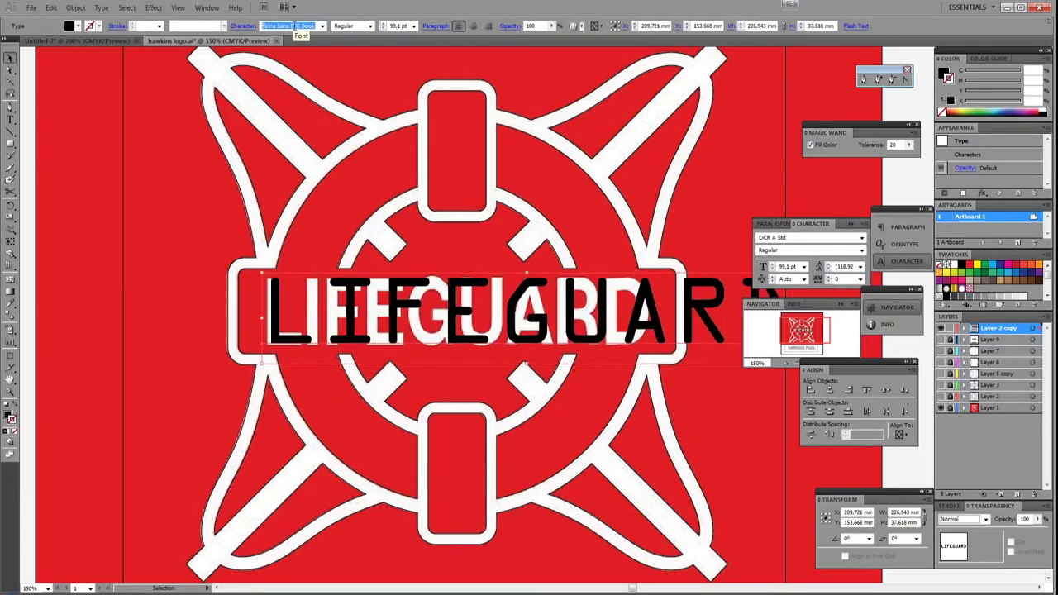
key(Down)
key(Down)
key(Down)
key(Down)
click(323, 25)
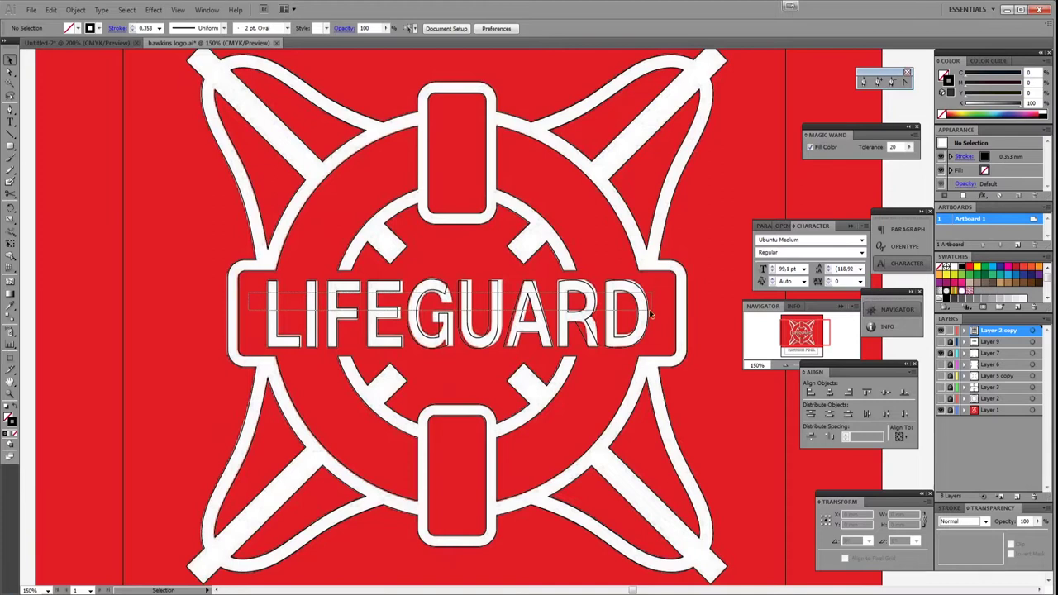
- Convert the LIFEGUARD text to outlines and ungroup the letters
click(289, 308)
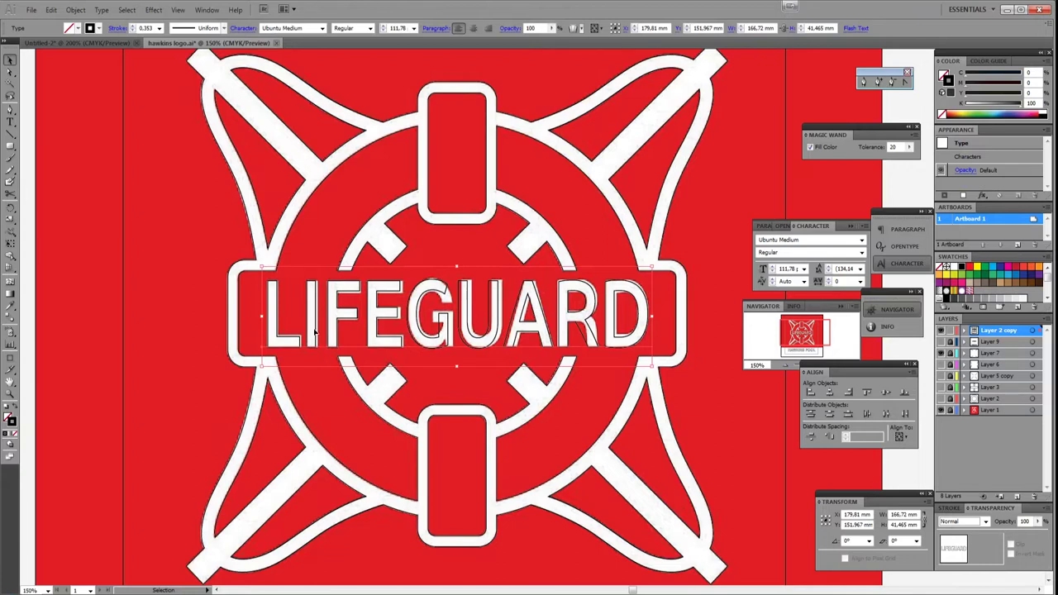
right_click(403, 308)
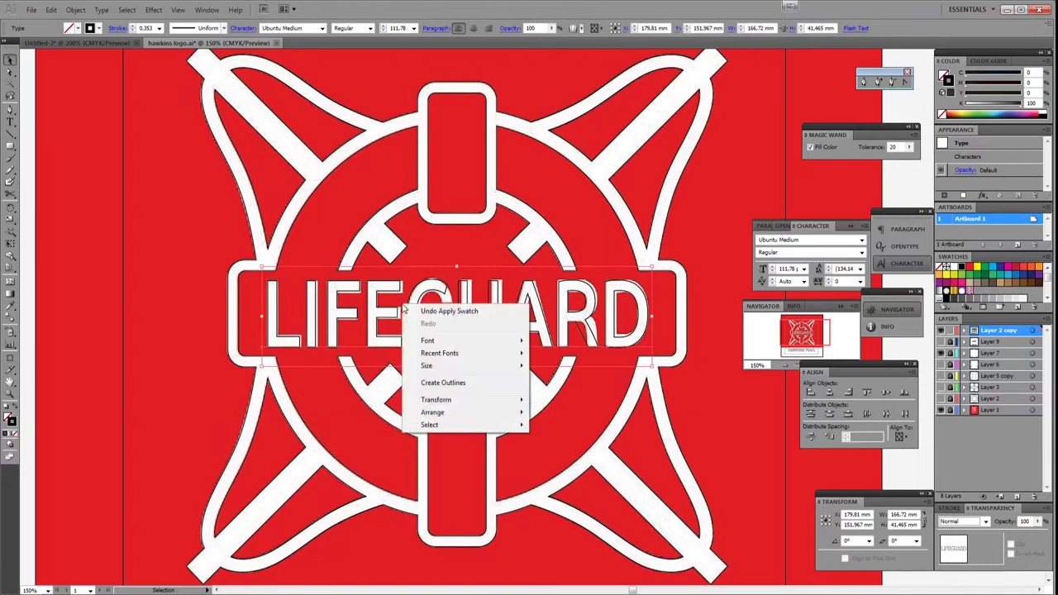
click(448, 385)
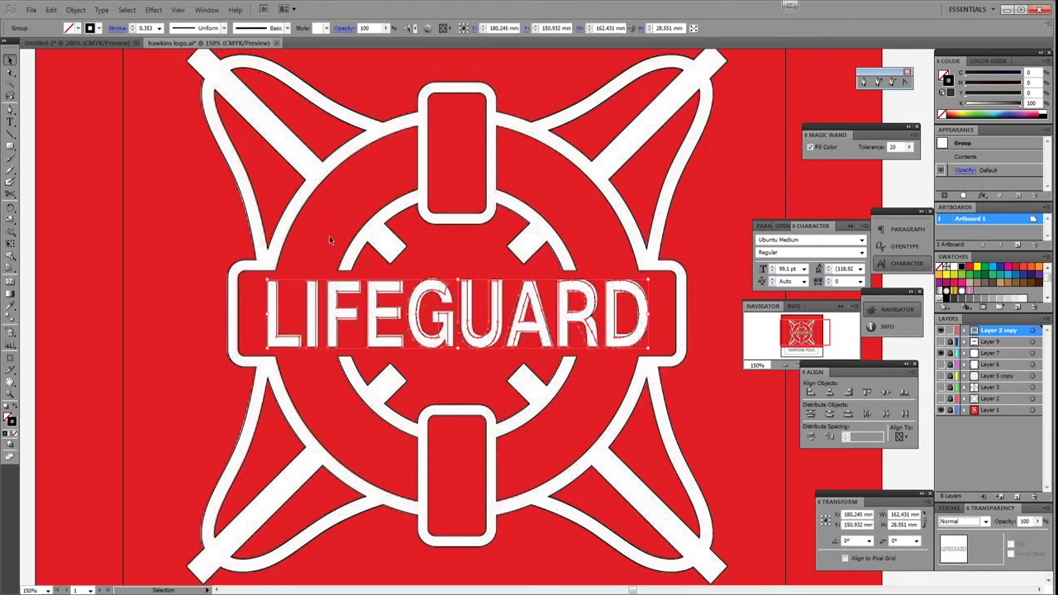
right_click(354, 304)
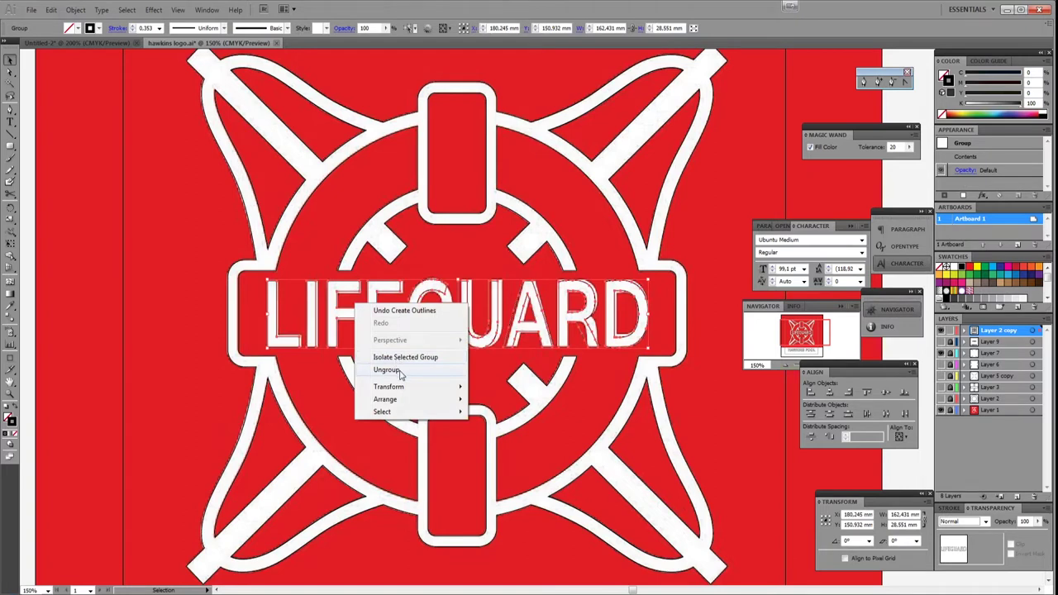
click(401, 374)
- Reshape the outlines of the letters L and I to the reference by lengthening the L's foot and widening both stems
scroll(298, 340, up, 3)
click(169, 256)
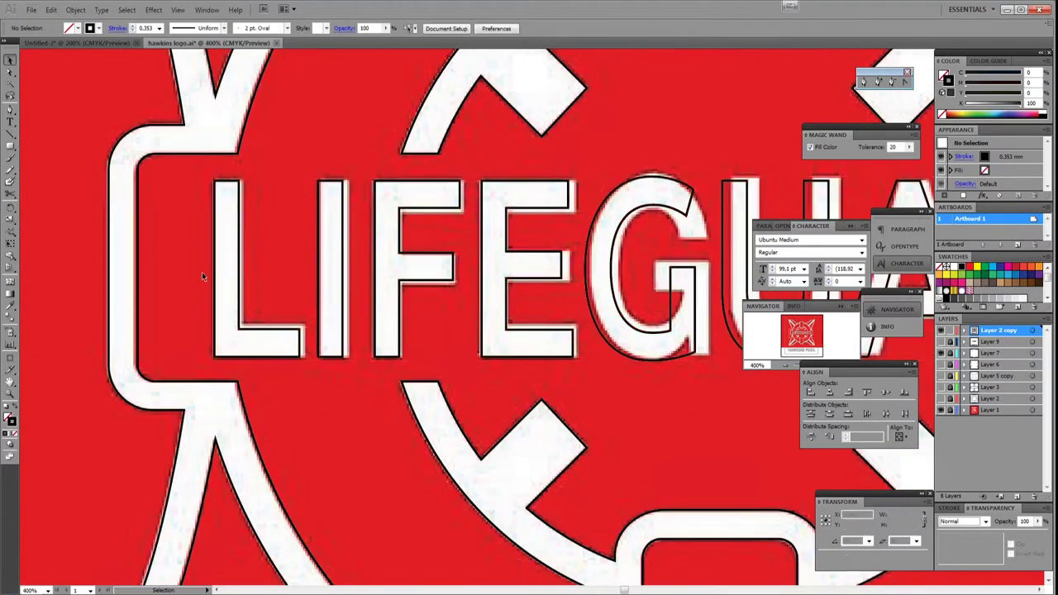
click(236, 286)
scroll(240, 289, up, 2)
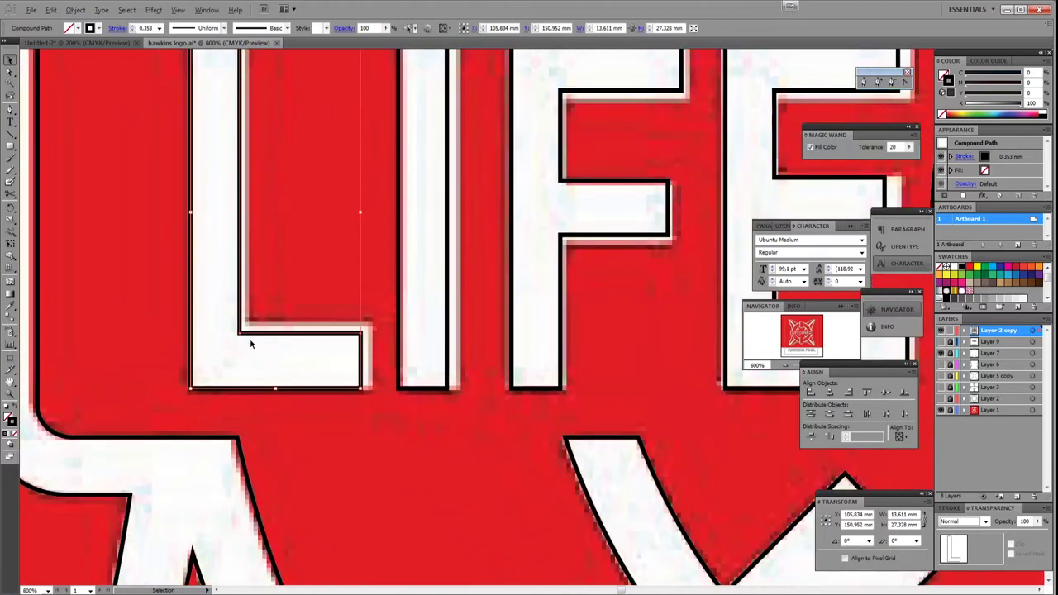
key(a)
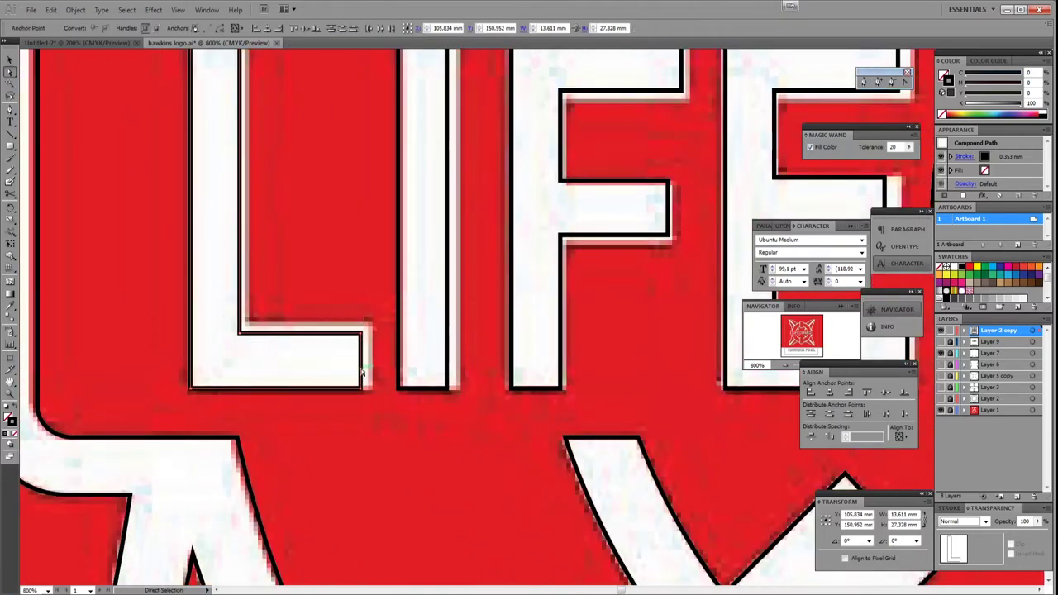
drag(359, 374, 374, 373)
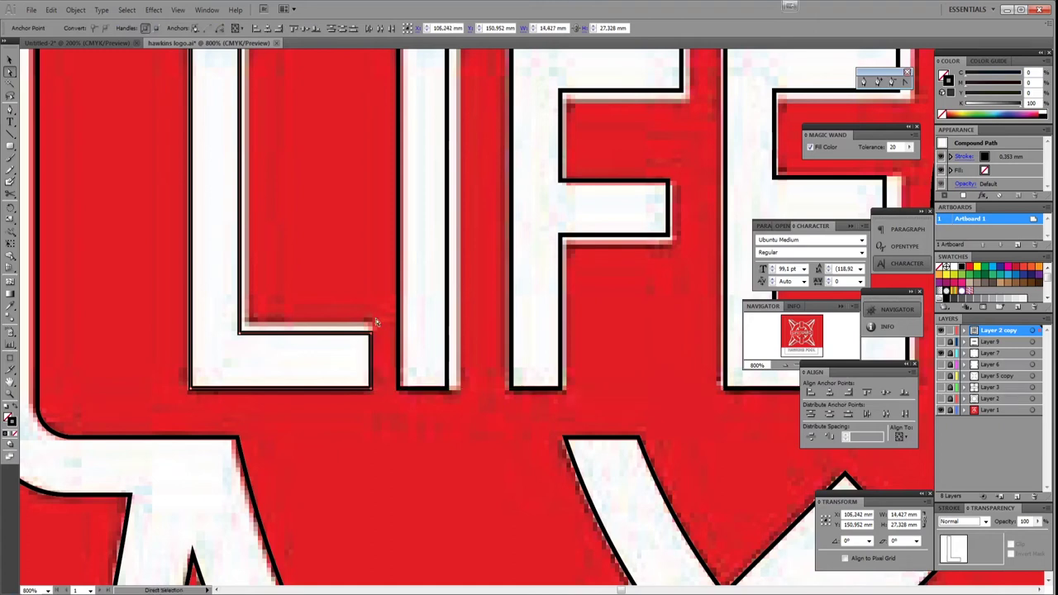
scroll(240, 348, up, 3)
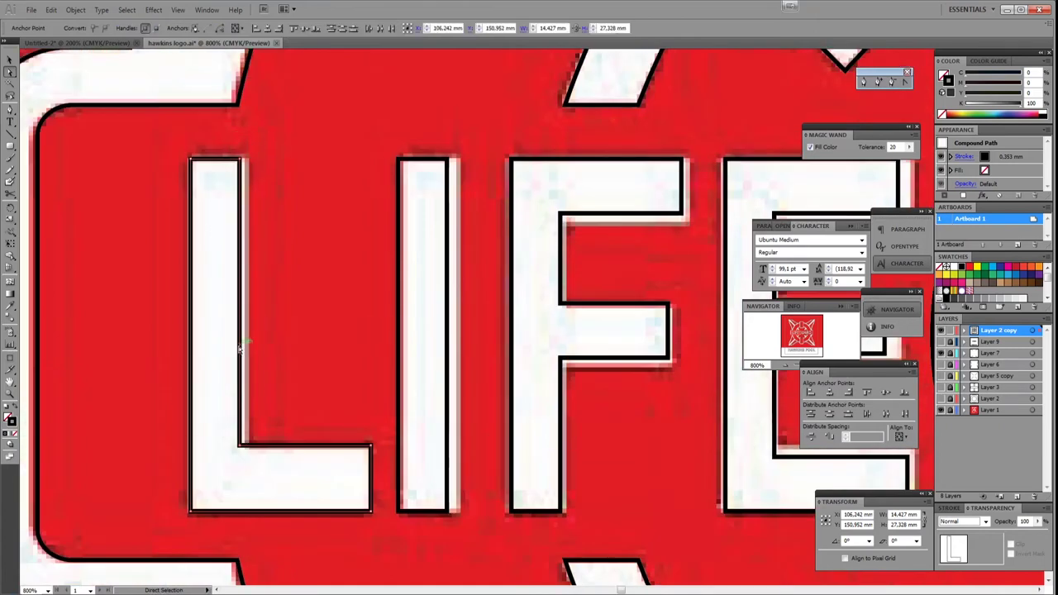
drag(239, 347, 248, 347)
drag(192, 400, 189, 400)
drag(448, 337, 460, 337)
scroll(488, 243, right, 3)
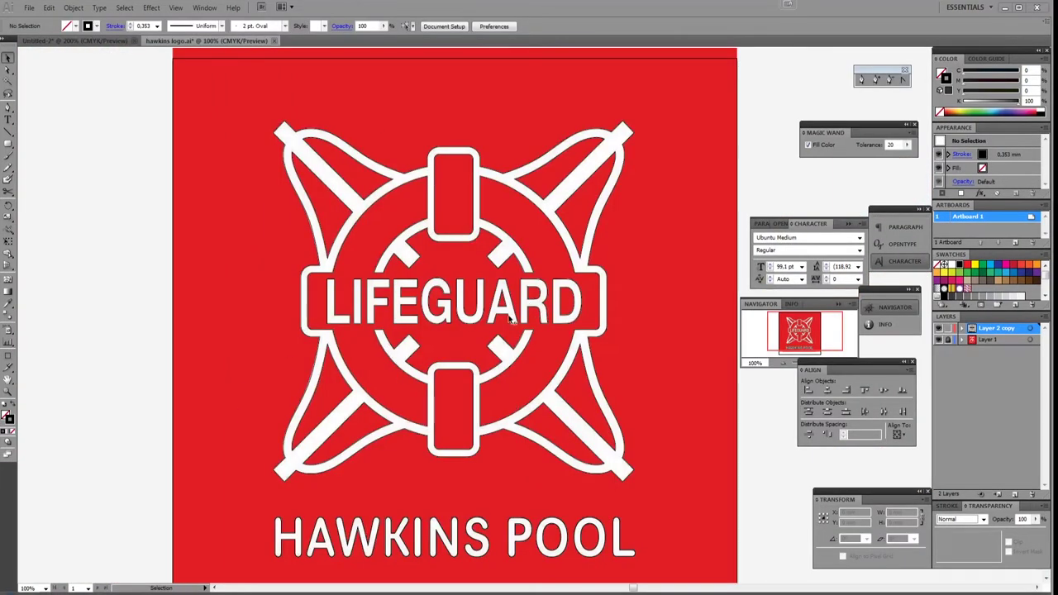
- Examine the logo outlines and lettering against the reference image, both close up and as a whole
scroll(465, 341, up, 2)
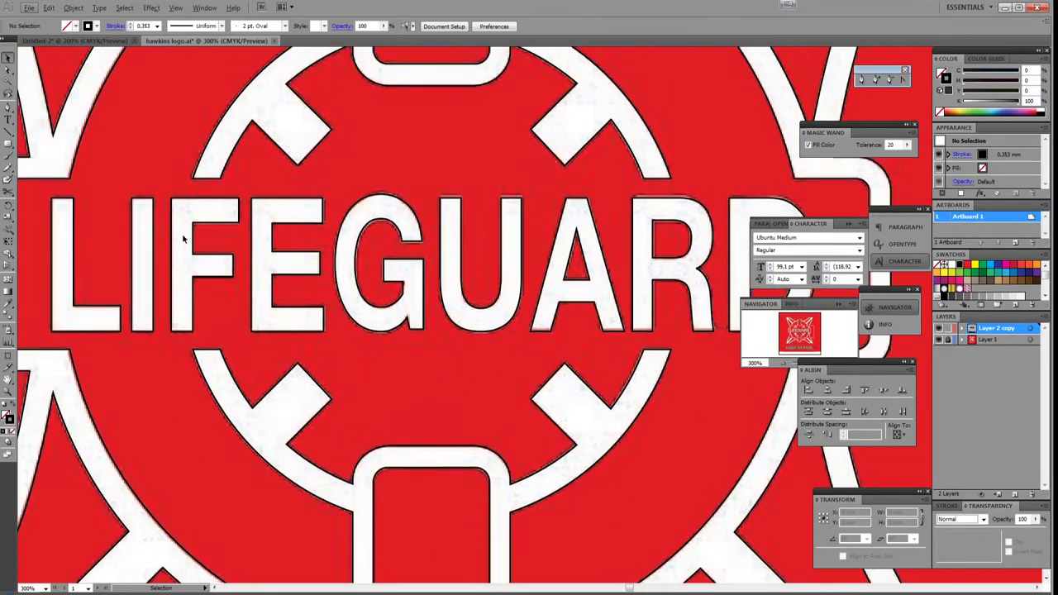
scroll(362, 247, down, 8)
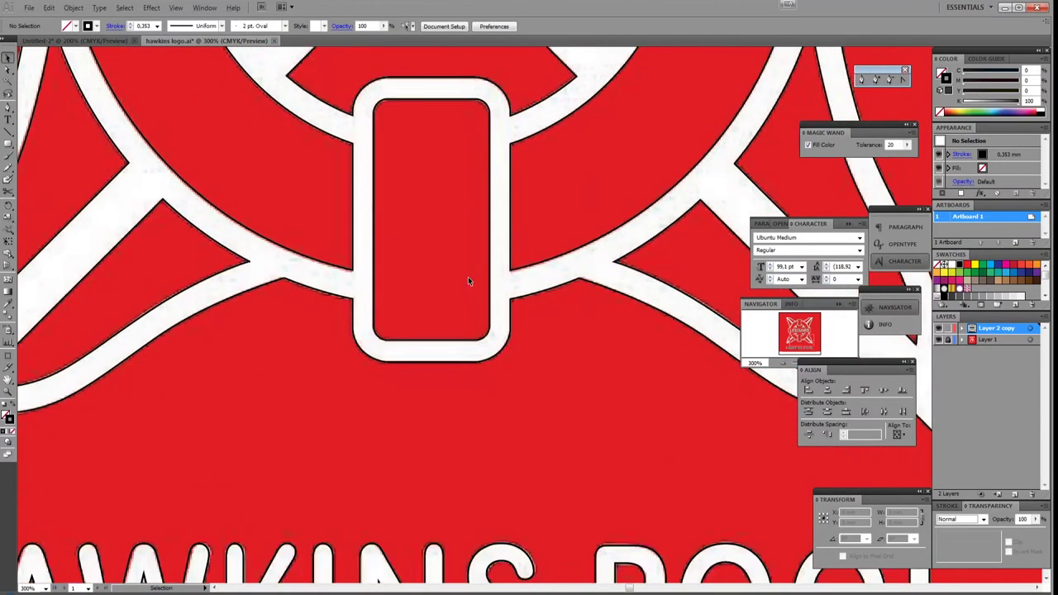
key(ctrl+1)
scroll(263, 343, left, 1)
scroll(297, 384, up, 2)
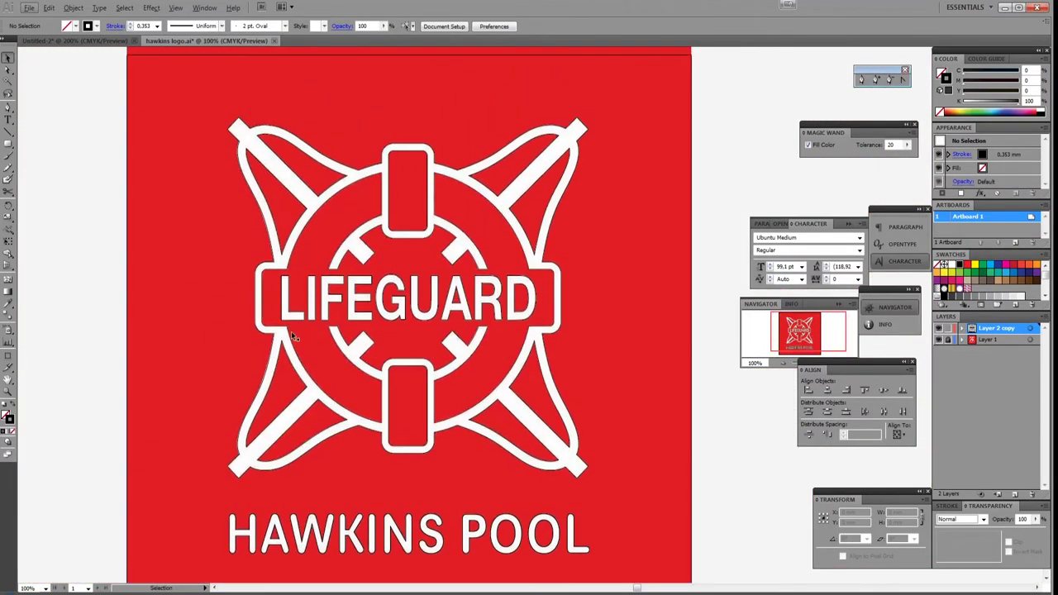
scroll(248, 307, down, 1)
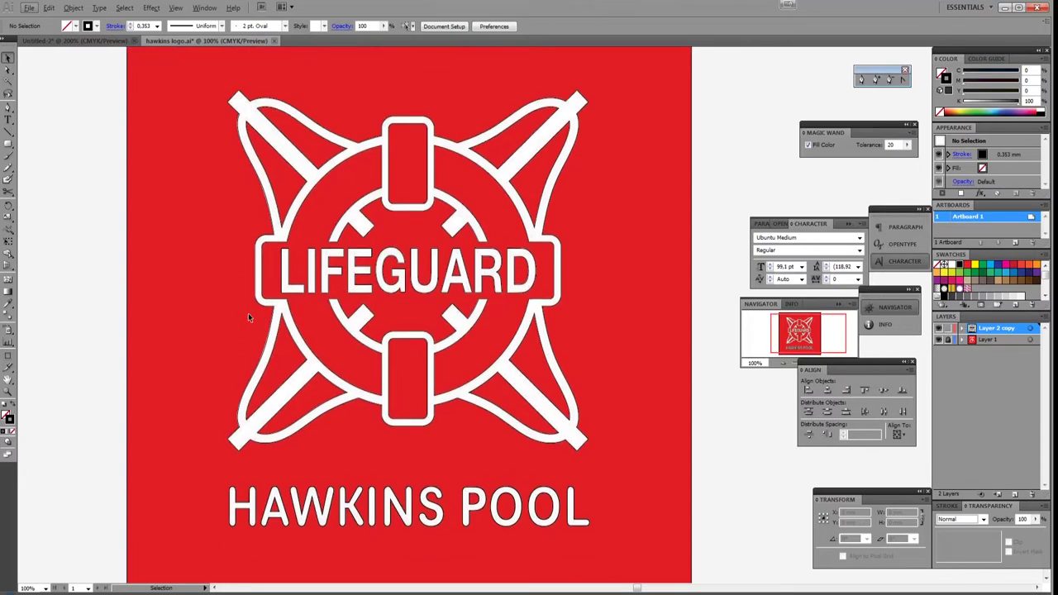
scroll(248, 313, down, 1)
- Draw a rectangle framing the logo and HAWKINS POOL lettering, and hide the reference image
key(ctrl+0)
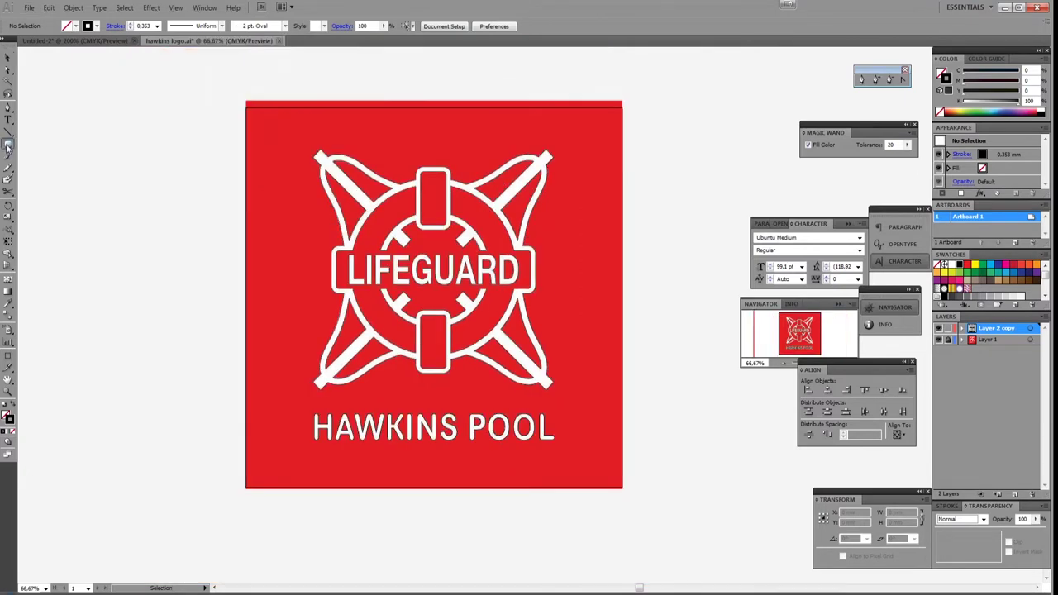
drag(7, 143, 33, 149)
drag(288, 132, 576, 457)
key(ctrl+y)
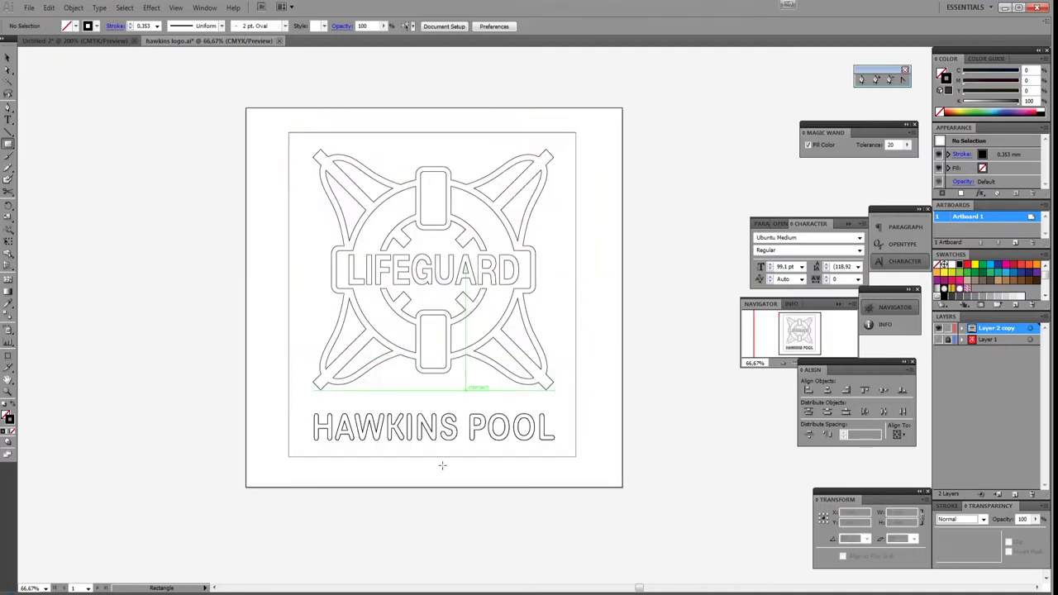
- Save the document and choose SVG as the file format for an additional copy
click(28, 8)
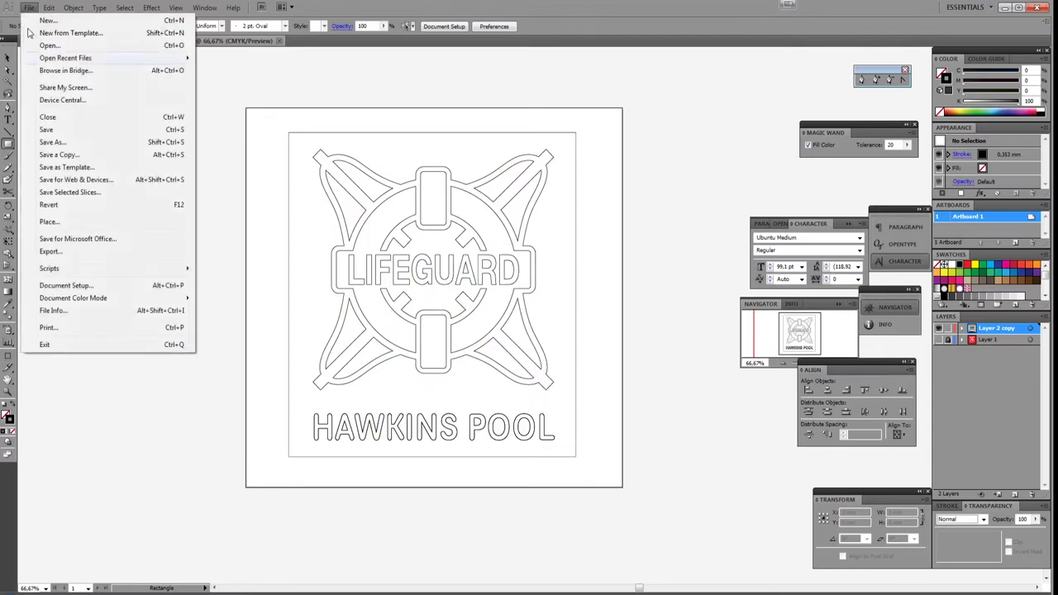
click(43, 130)
click(28, 7)
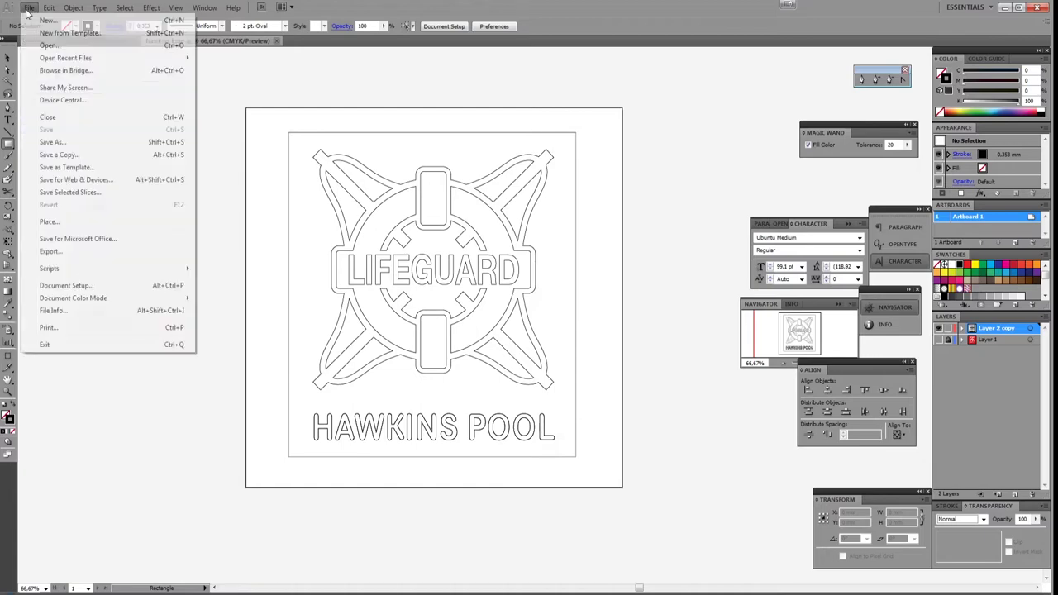
click(64, 146)
click(132, 560)
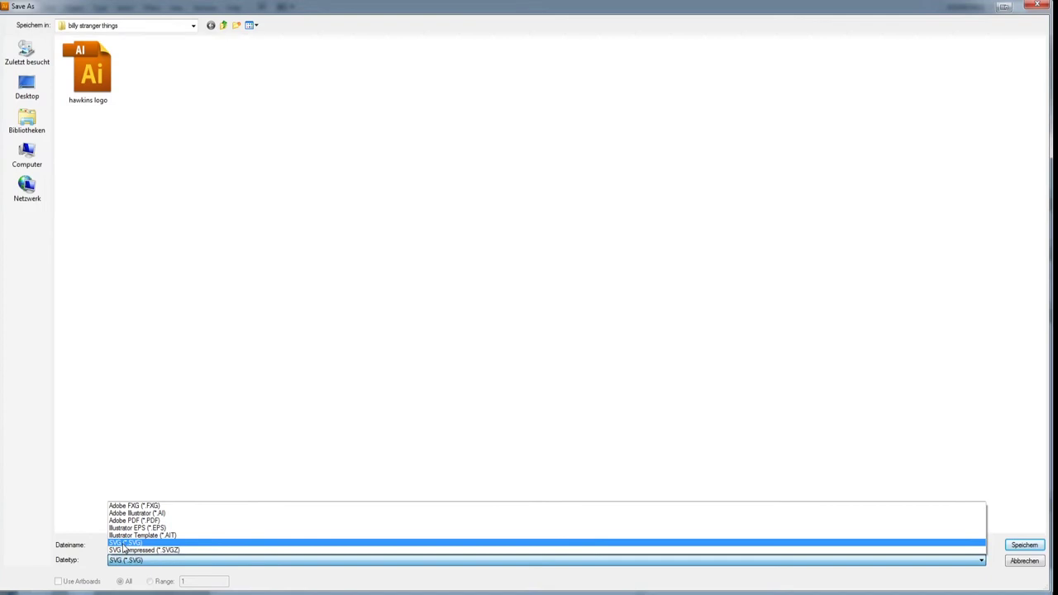
click(123, 543)
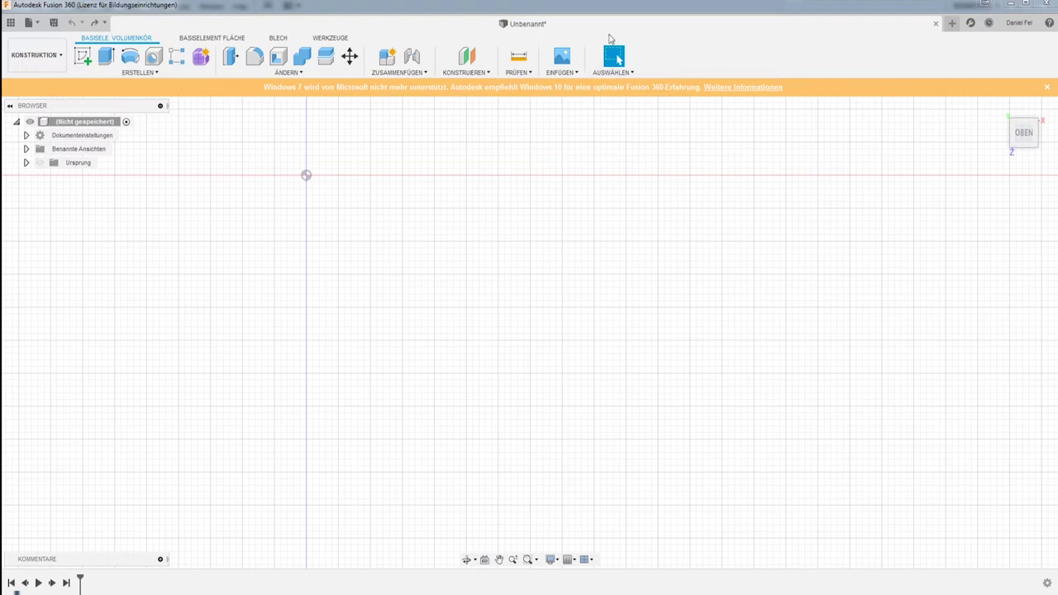
- Switch to Fusion 360 and insert the image 94815299_max as a canvas on the XZ plane
click(574, 74)
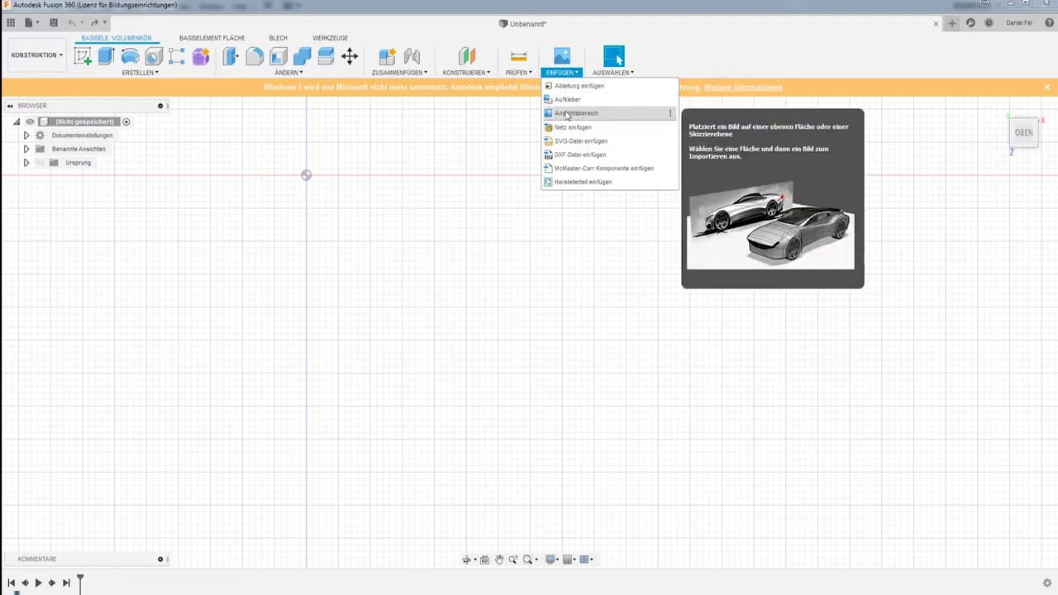
click(567, 117)
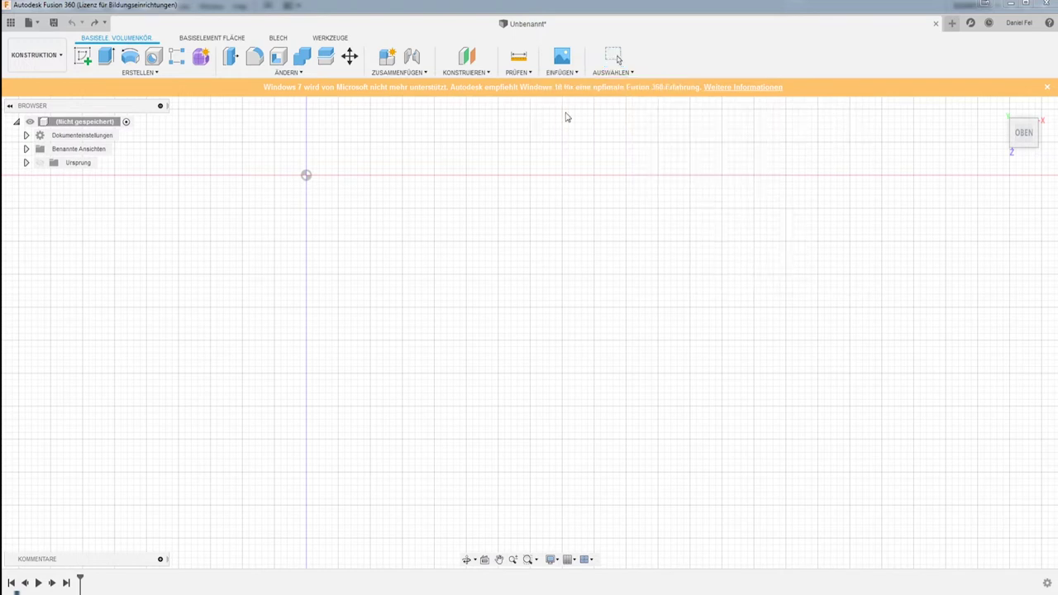
click(406, 416)
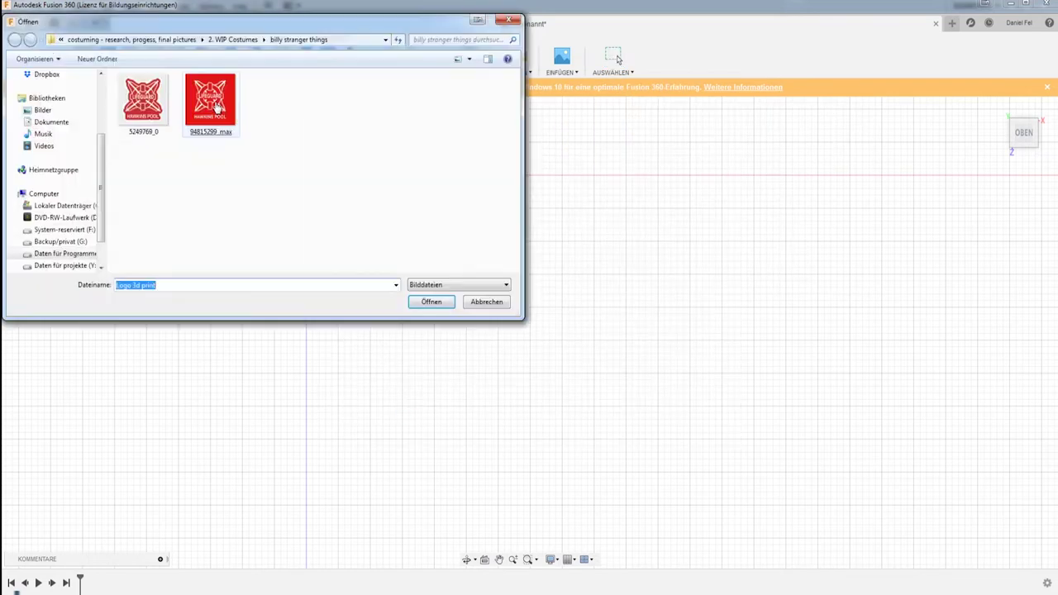
click(217, 108)
double_click(217, 108)
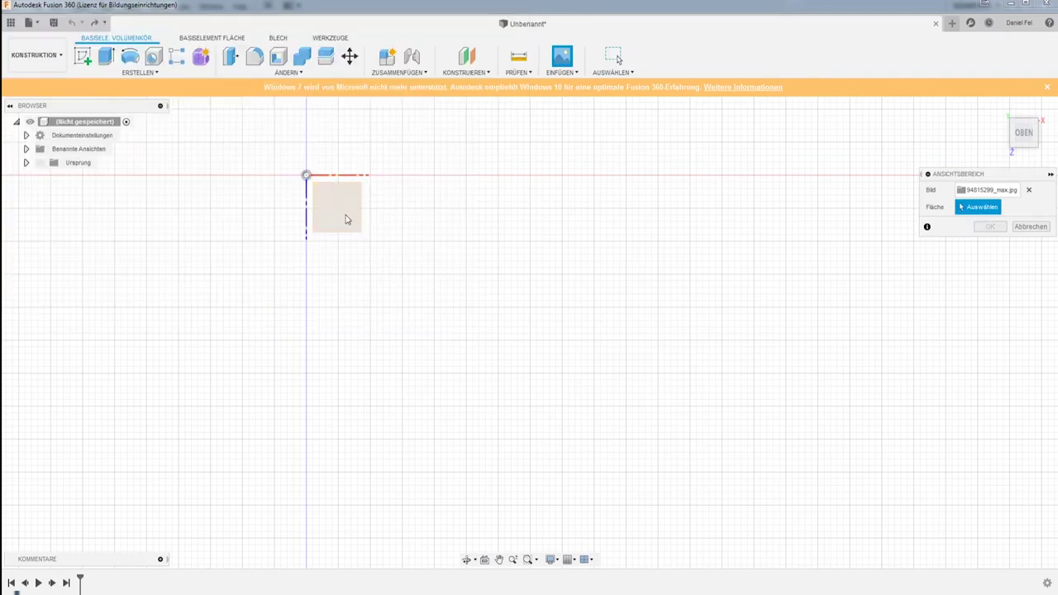
click(342, 211)
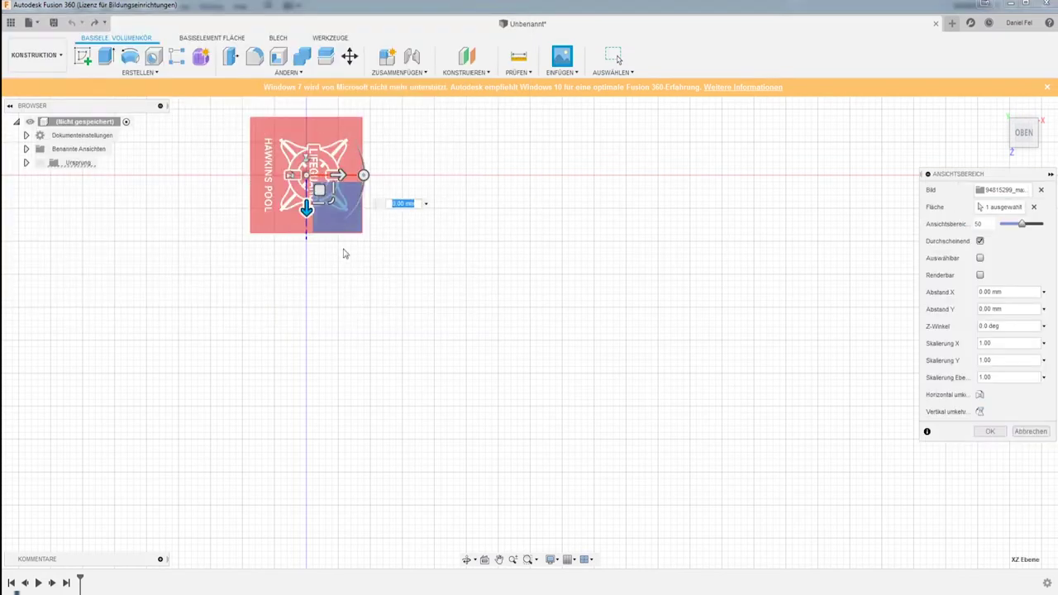
- Rotate the logo canvas to a Z angle of 90 degrees, enlarge it and place its upper-left corner near the origin
drag(364, 175, 305, 114)
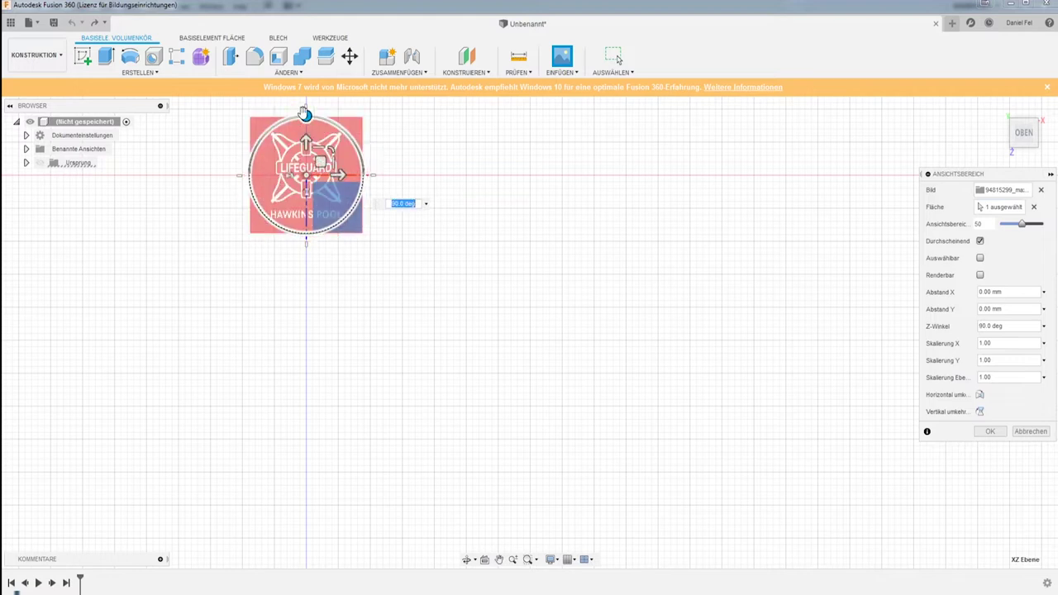
drag(362, 233, 440, 314)
drag(306, 175, 447, 317)
key(Return)
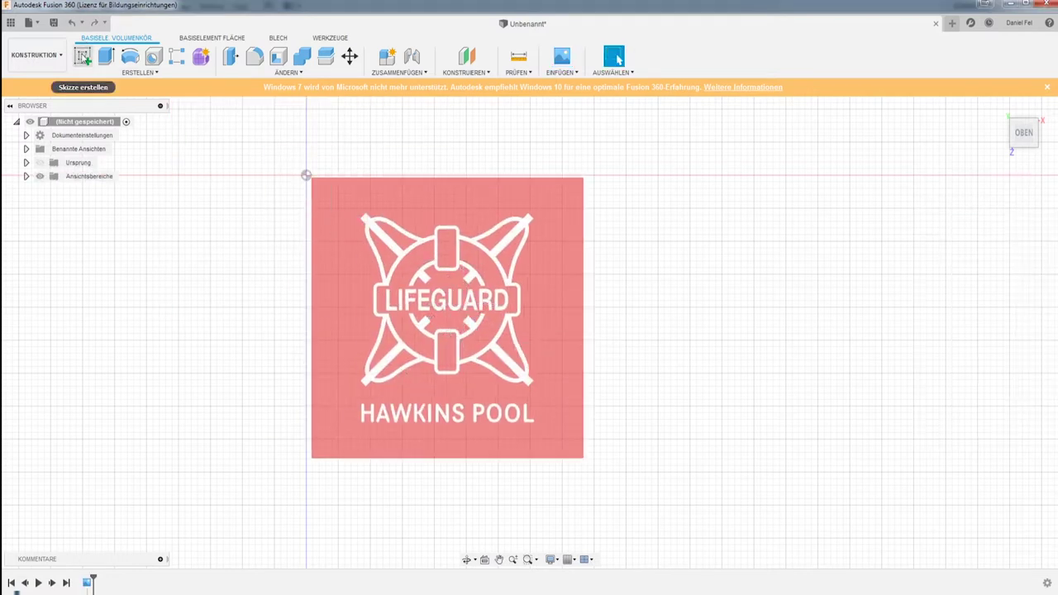
- Start a new sketch on the XZ plane over the logo canvas
click(83, 57)
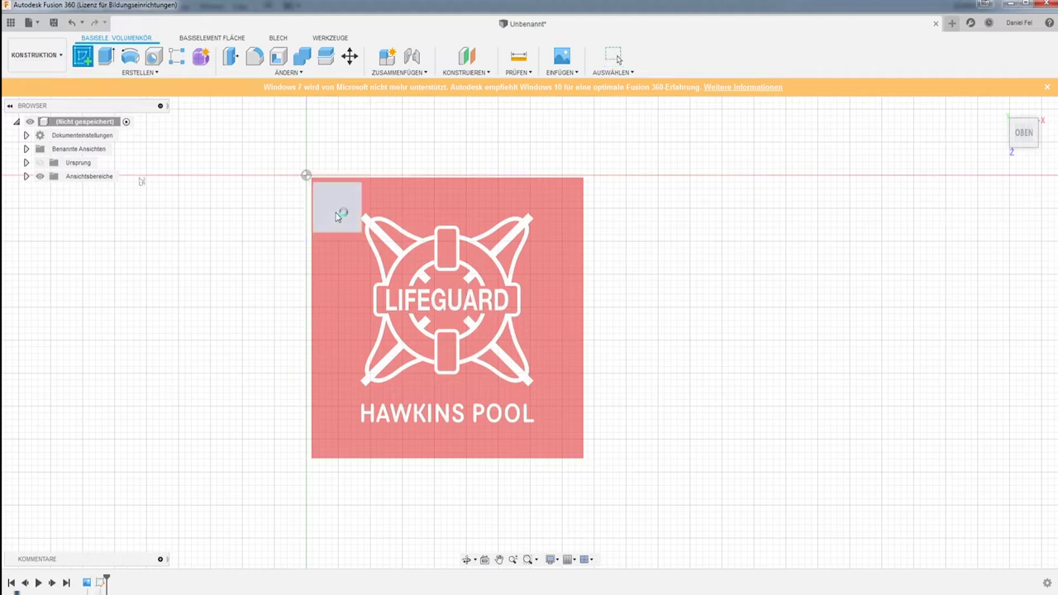
click(338, 213)
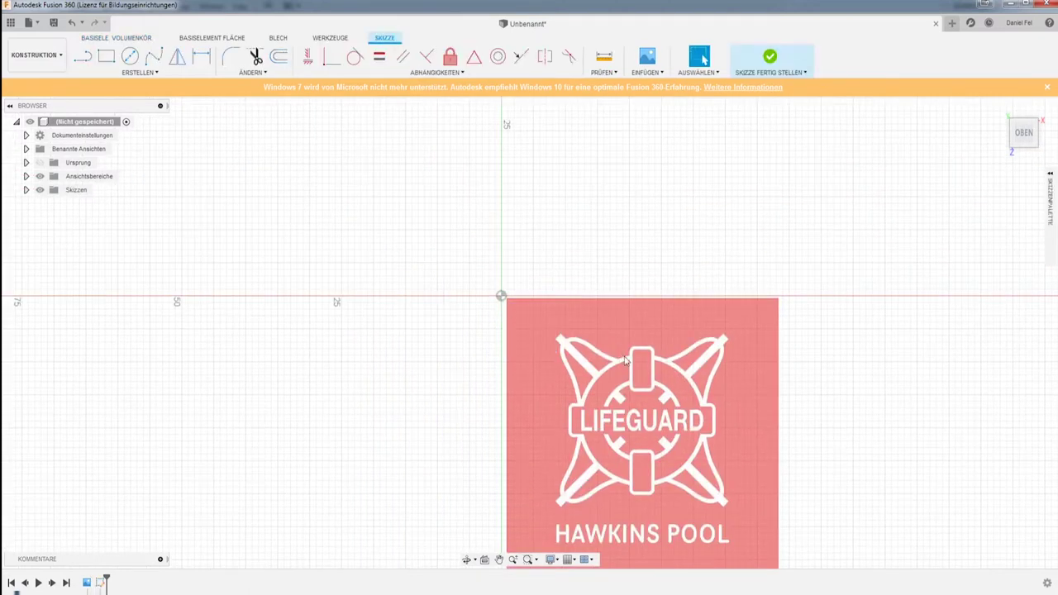
scroll(631, 361, down, 2)
scroll(631, 362, up, 5)
scroll(630, 357, down, 2)
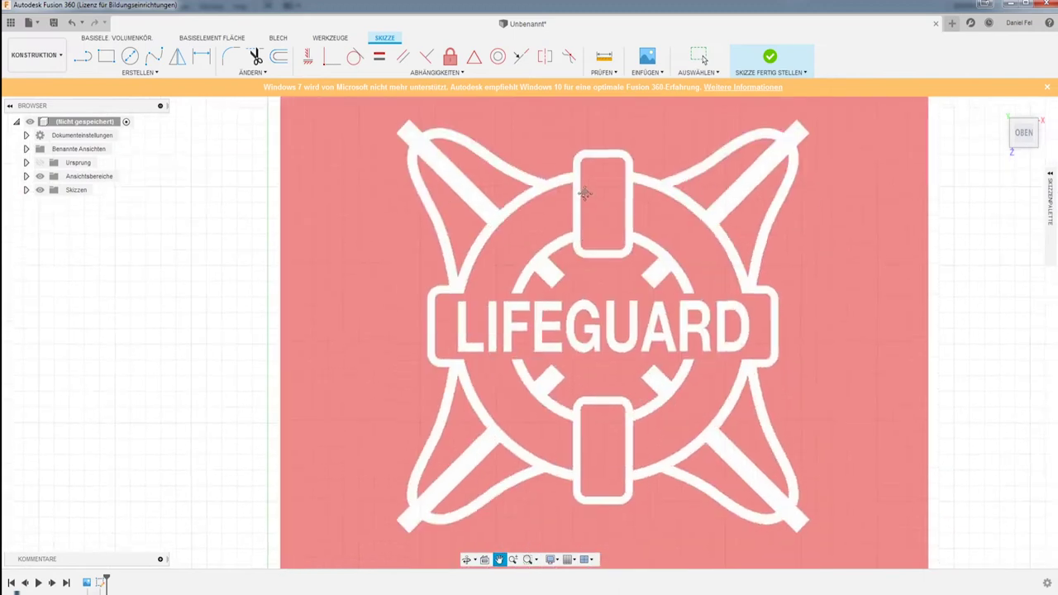
scroll(418, 302, up, 5)
scroll(463, 253, up, 3)
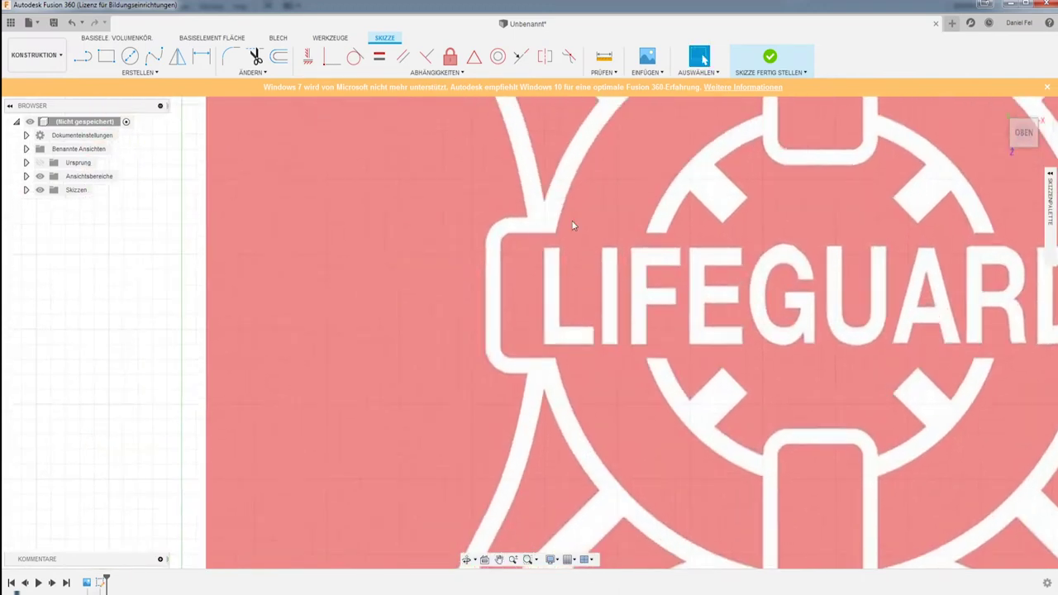
- Trace the outer edge of the band end beside the LIFEGUARD lettering's L with connected sketch lines
key(l)
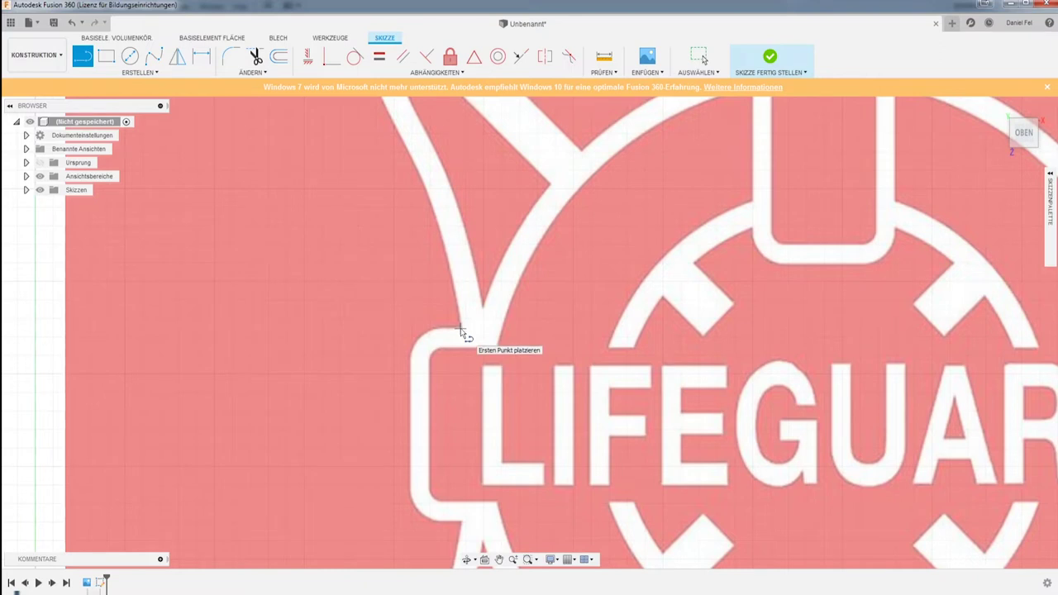
click(460, 329)
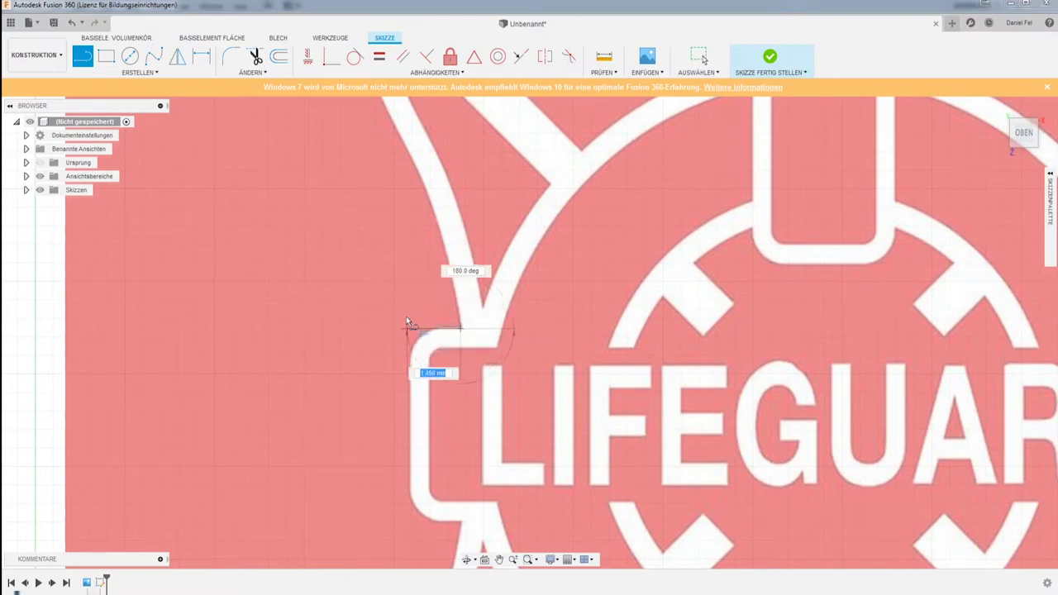
scroll(409, 318, up, 5)
click(410, 304)
scroll(411, 426, down, 2)
drag(411, 423, 427, 129)
scroll(460, 336, down, 1)
drag(466, 352, 483, 237)
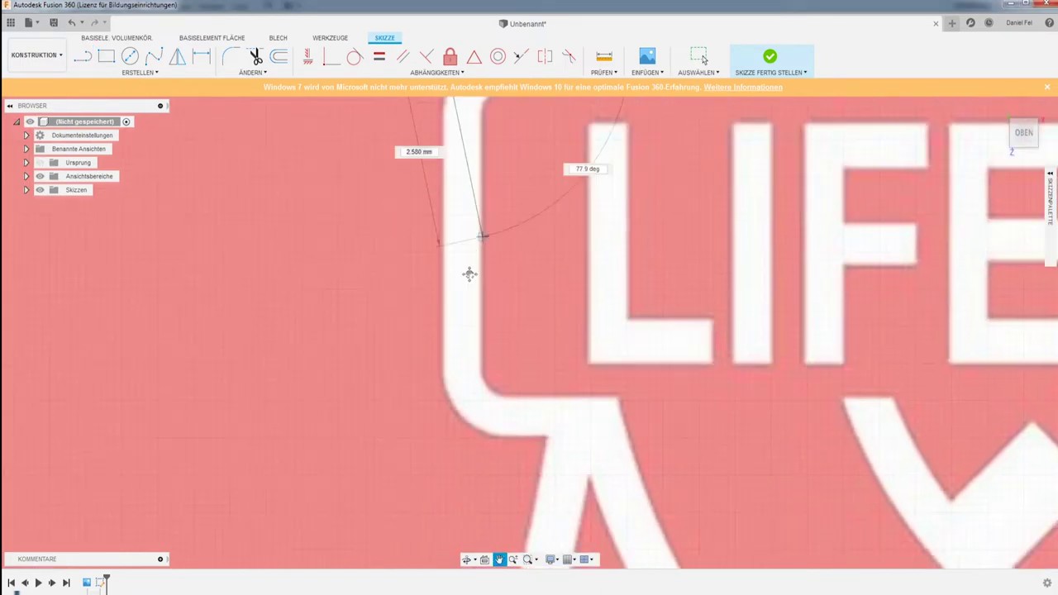
click(444, 435)
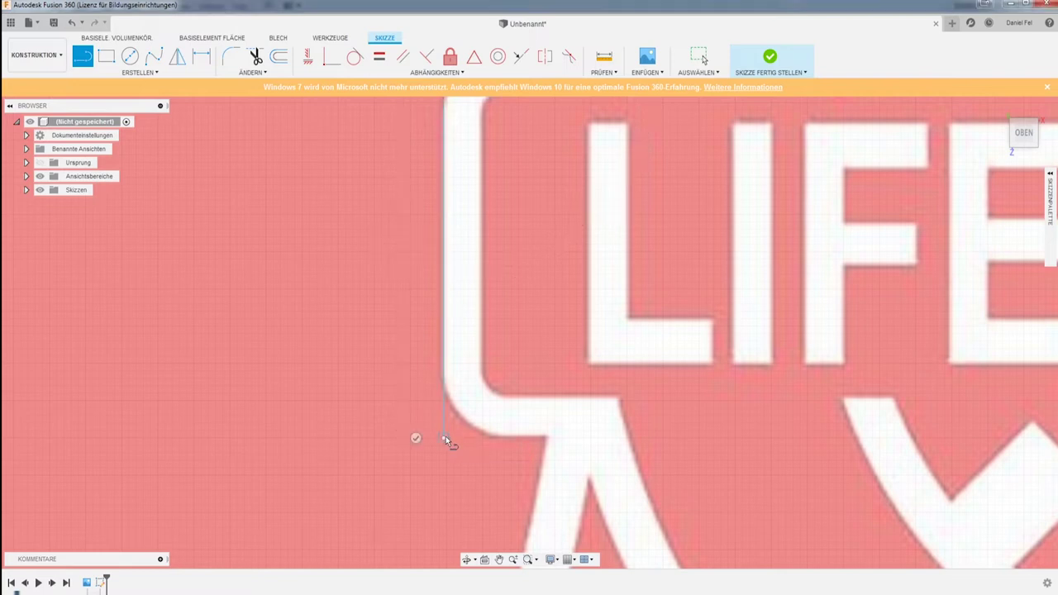
key(Escape)
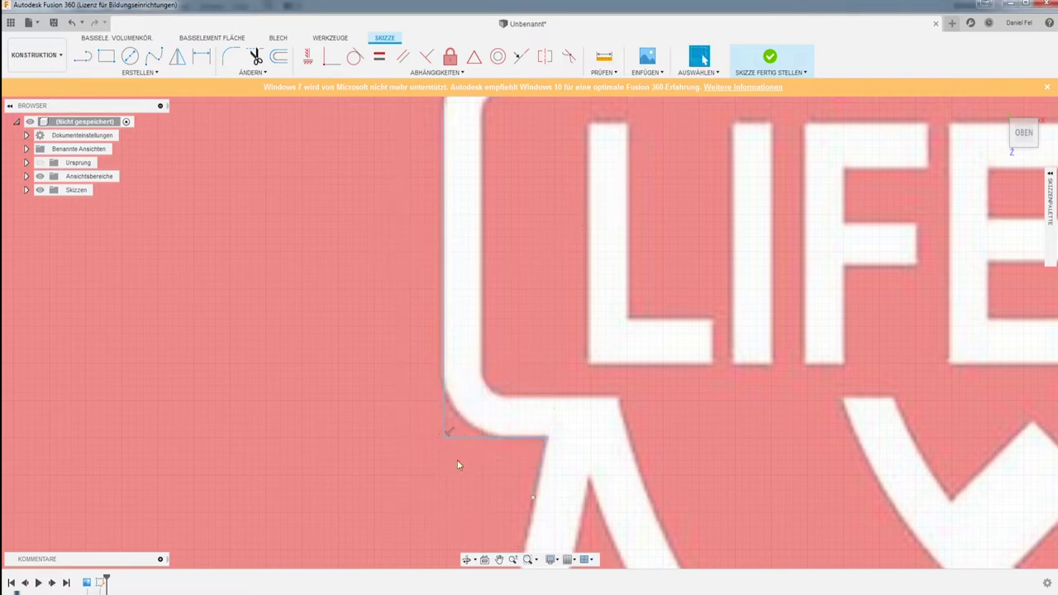
- Round the upper corner of the traced band end with a fillet of about 0.65 mm radius
scroll(484, 446, down, 3)
scroll(456, 429, up, 2)
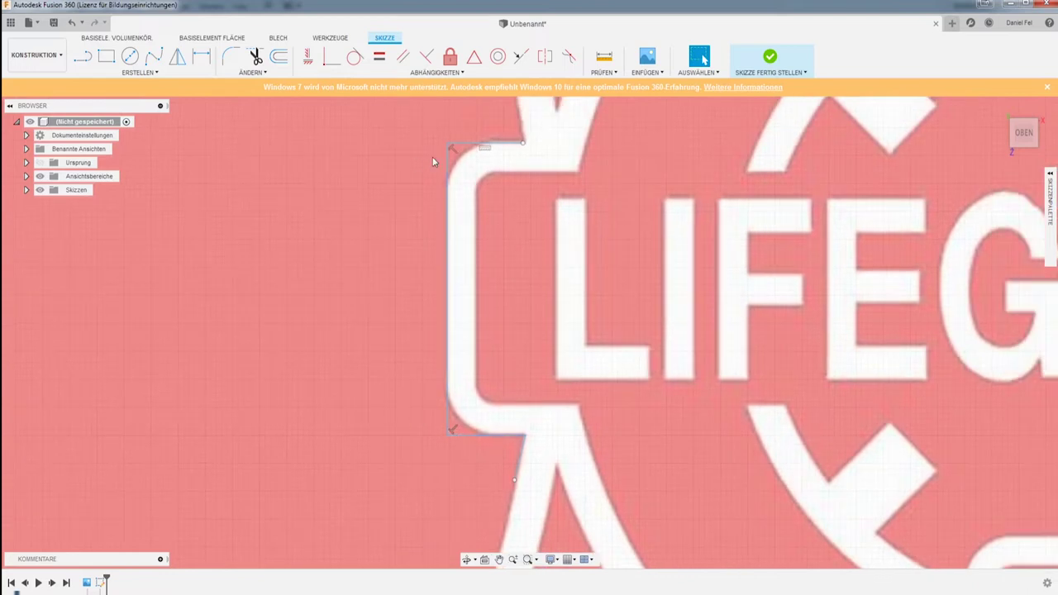
key(f)
click(448, 146)
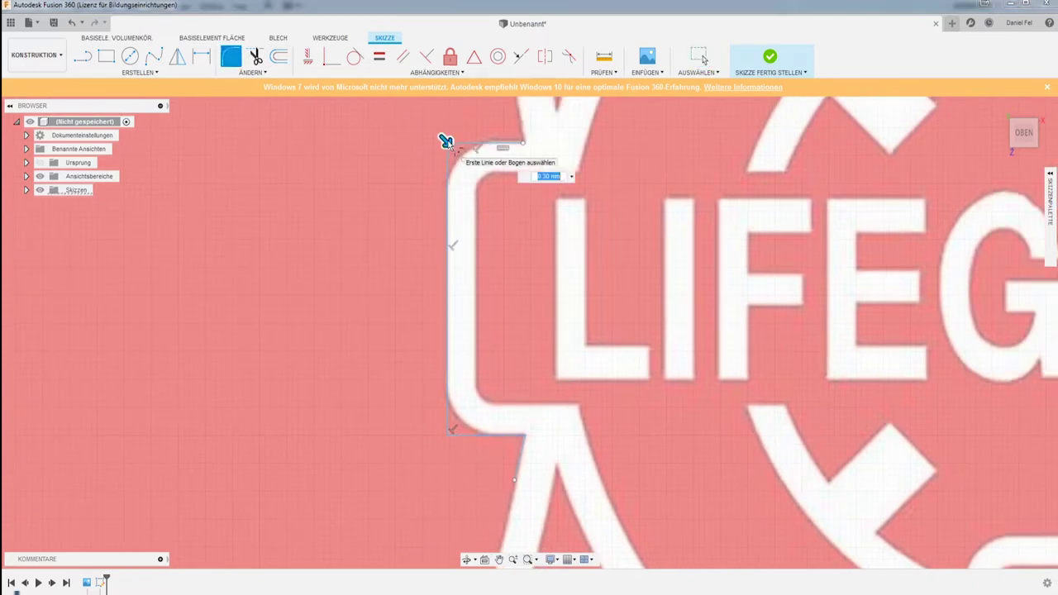
drag(446, 142, 453, 150)
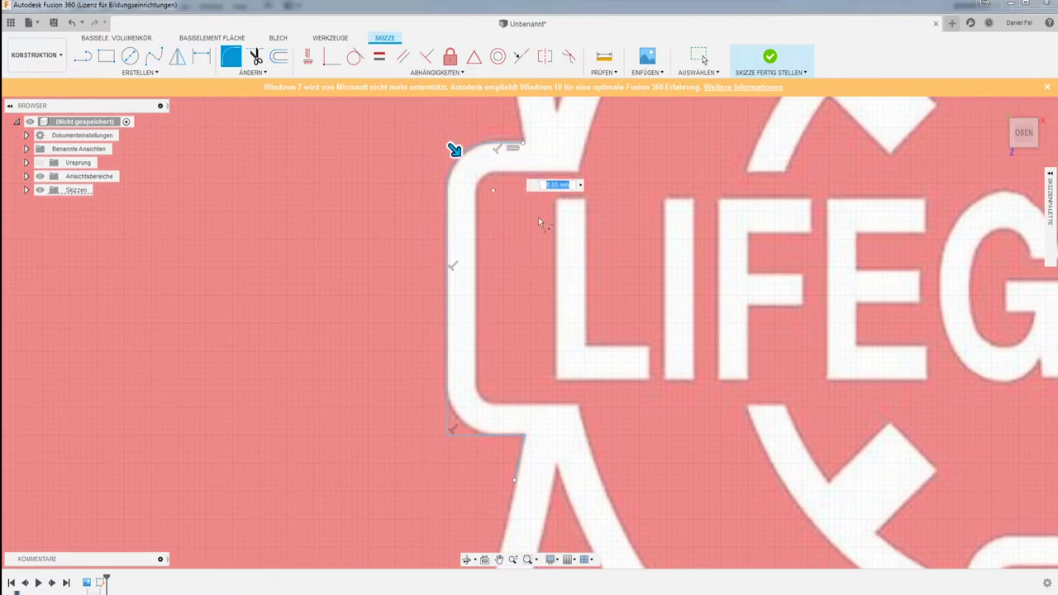
key(Return)
scroll(520, 290, down, 2)
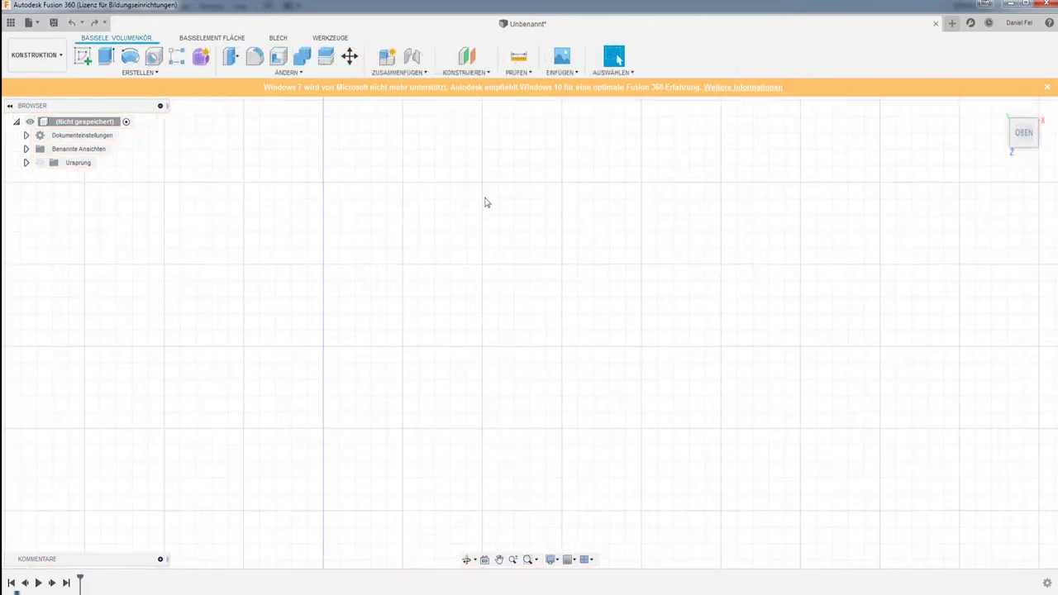
- Insert the SVG file hawkins logo and place it on the XZ plane
click(561, 71)
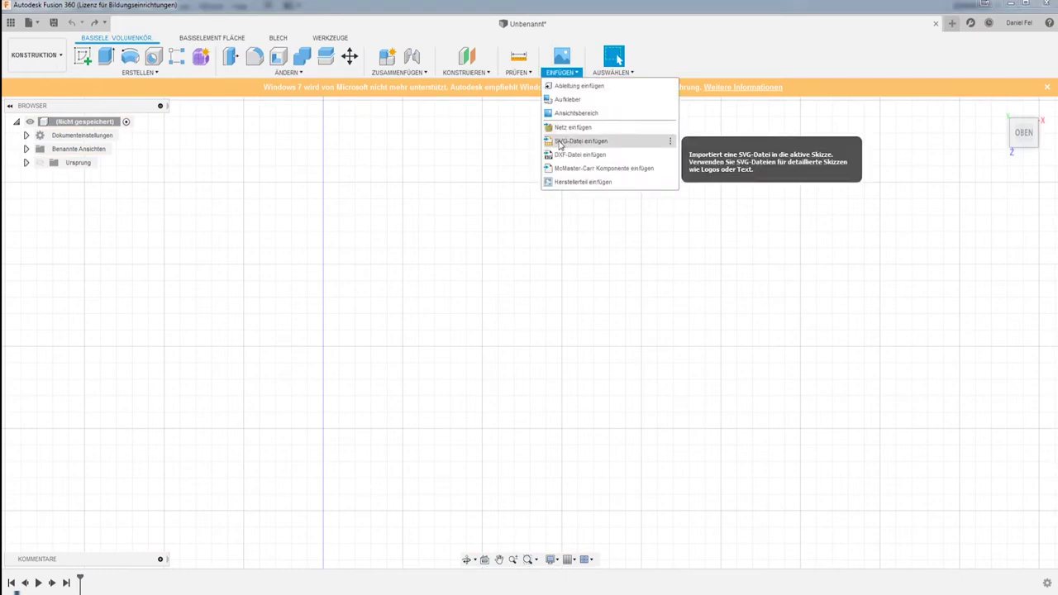
click(560, 146)
click(999, 190)
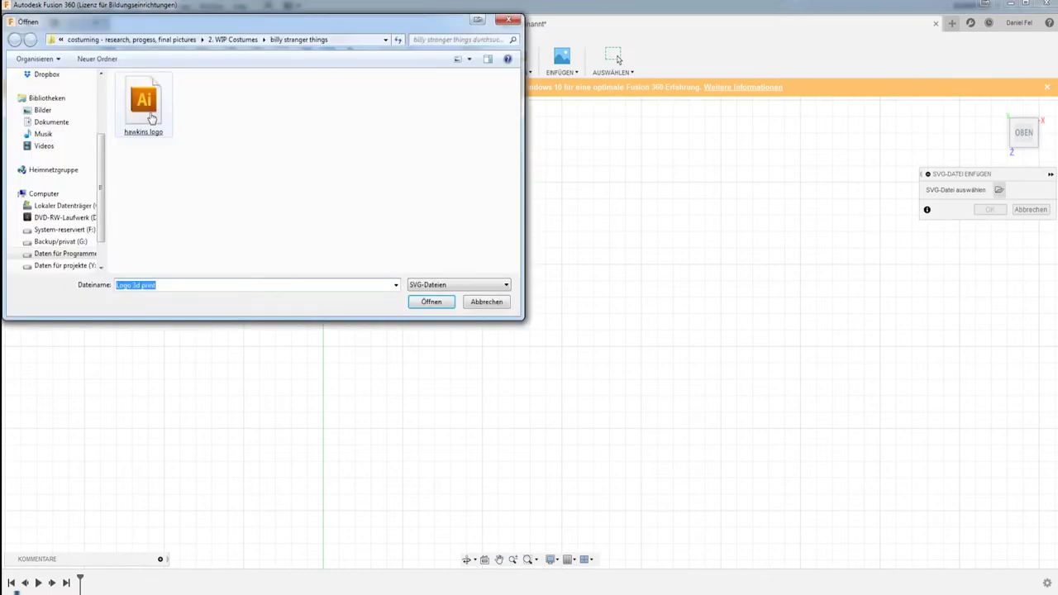
double_click(142, 103)
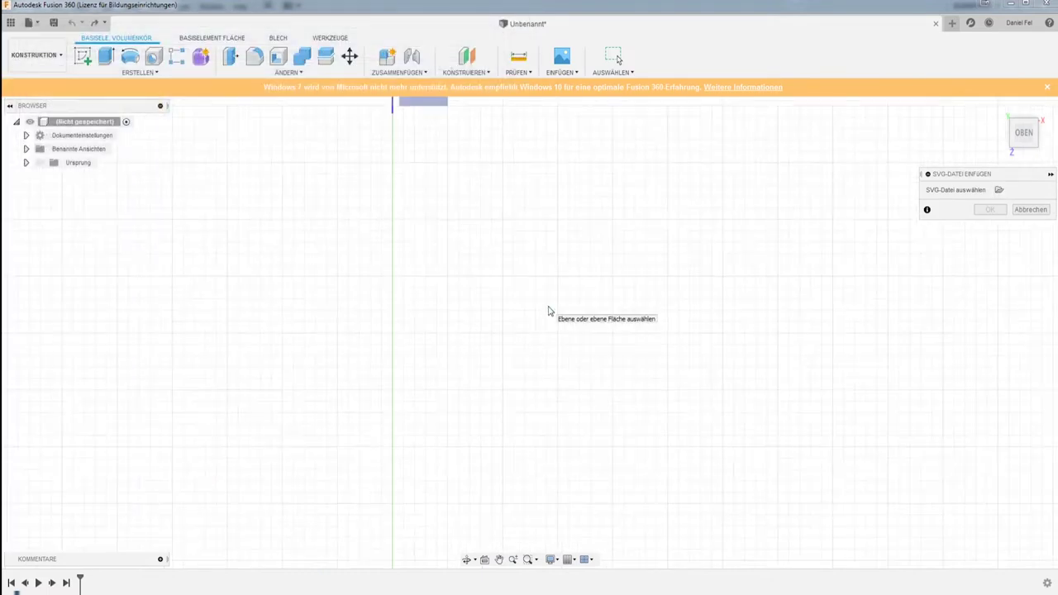
click(482, 177)
- Enlarge the imported logo with X and Y distances of 0 mm, confirm the import and finish the sketch
mouse_move(590, 353)
mouse_down()
mouse_move(531, 256)
mouse_move(430, 184)
mouse_move(412, 204)
mouse_move(421, 218)
mouse_up()
drag(536, 324, 505, 243)
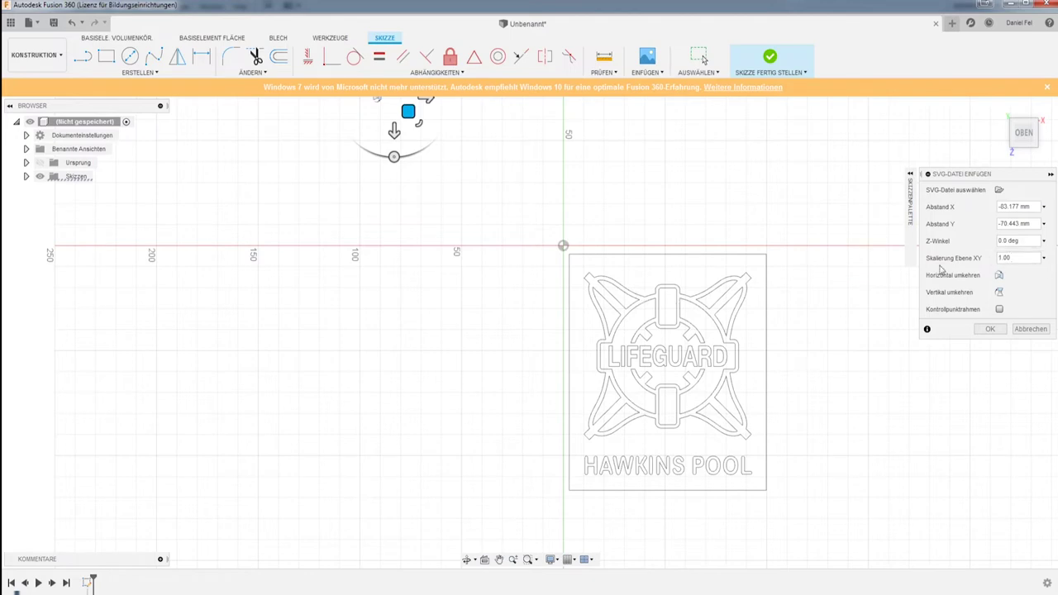
double_click(1013, 257)
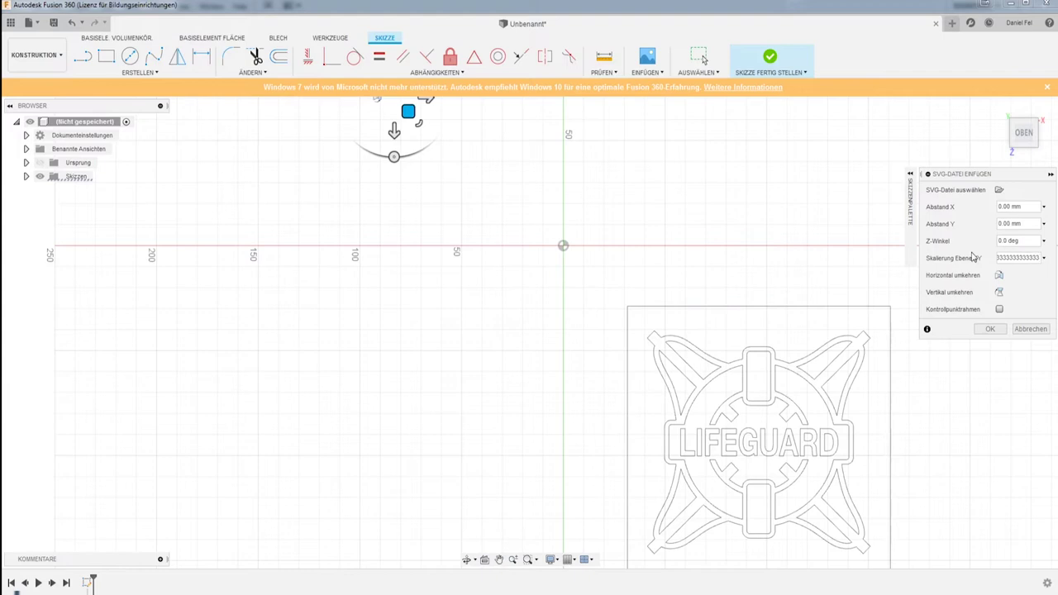
key(Return)
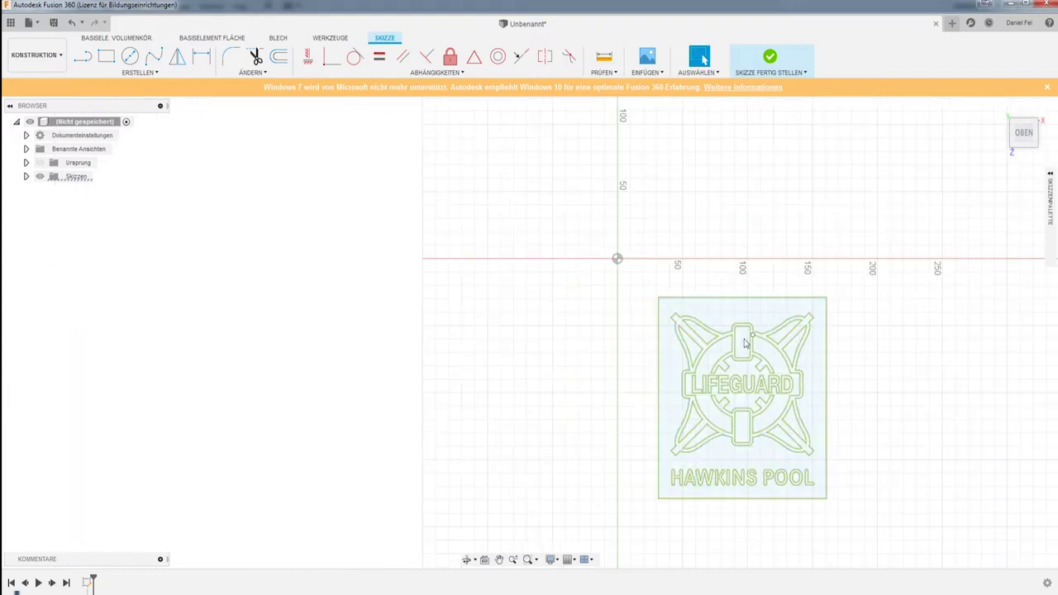
click(778, 59)
scroll(744, 281, up, 1)
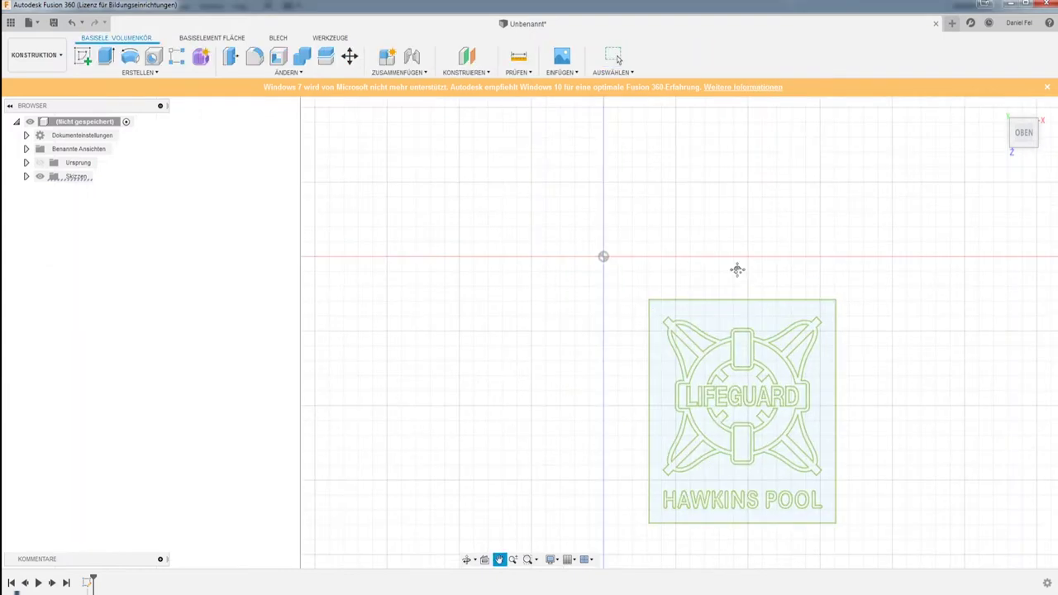
- Try selecting the logo's outer background and the inner area of the upper strap one after the other
drag(737, 269, 580, 176)
scroll(569, 192, up, 3)
scroll(567, 198, up, 1)
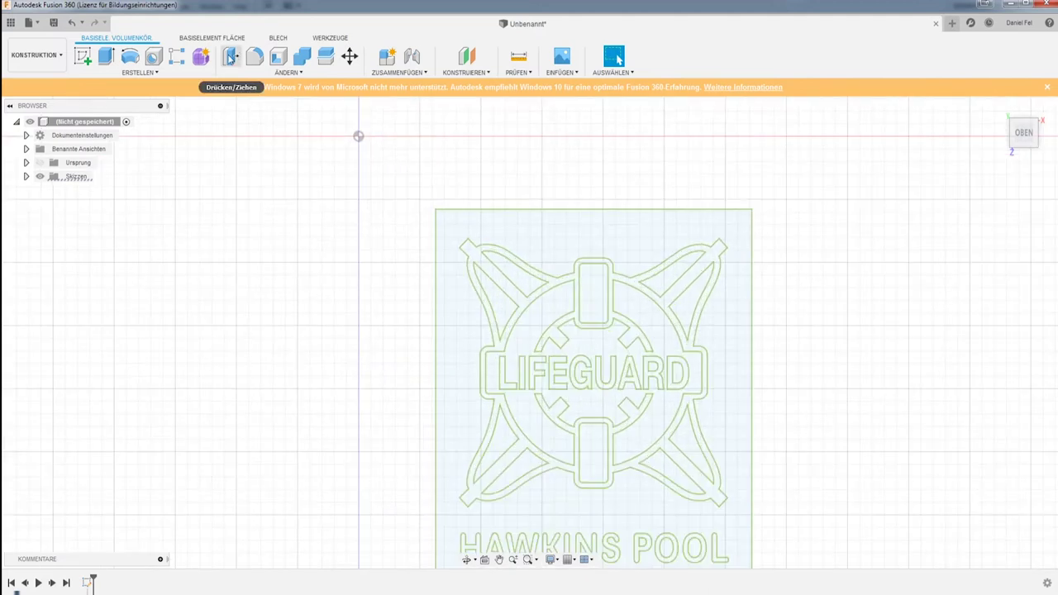
click(574, 231)
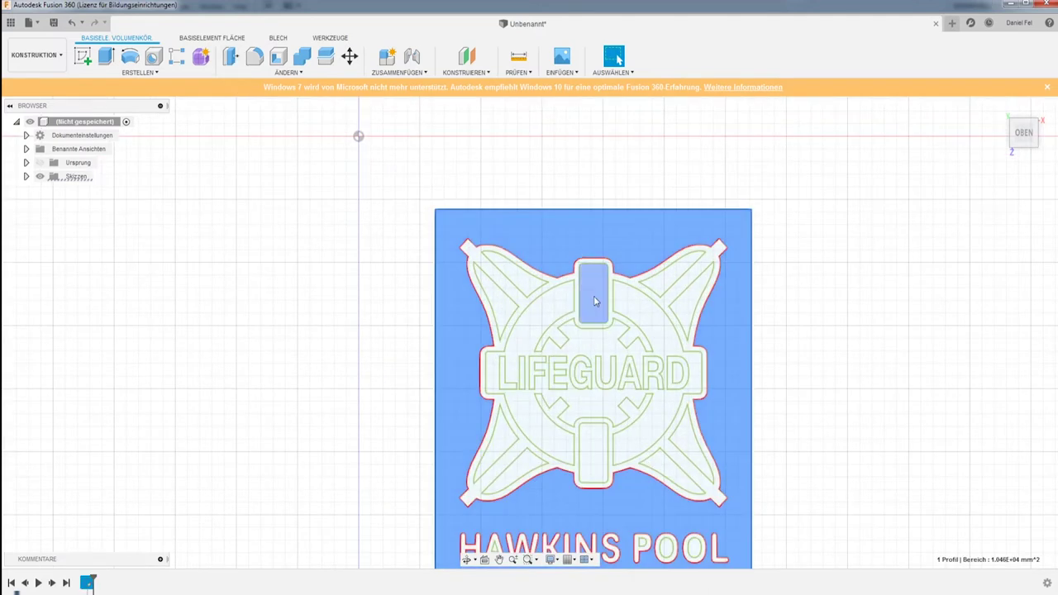
click(593, 298)
click(558, 247)
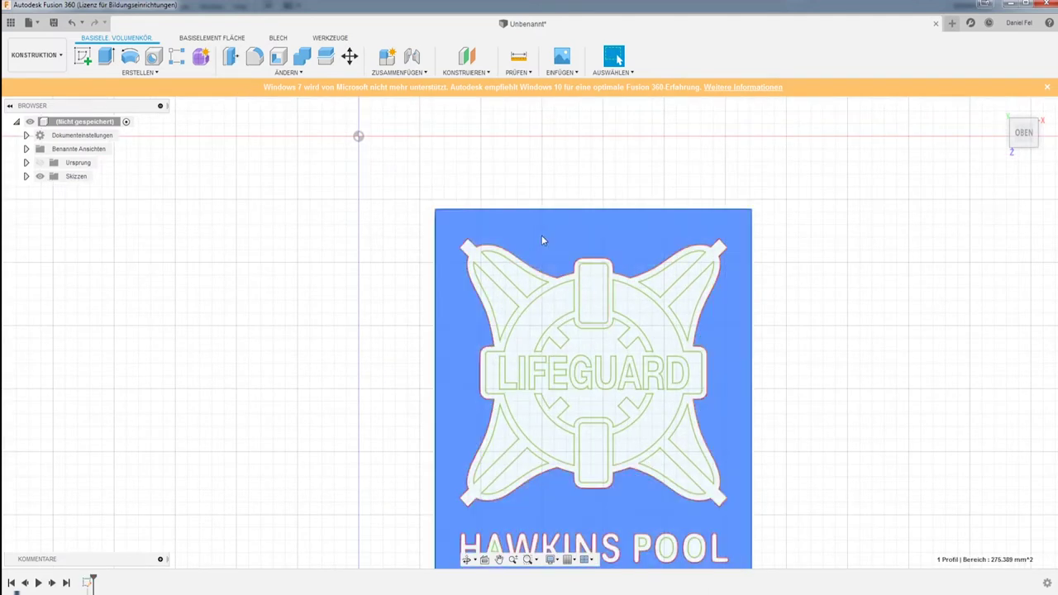
click(590, 299)
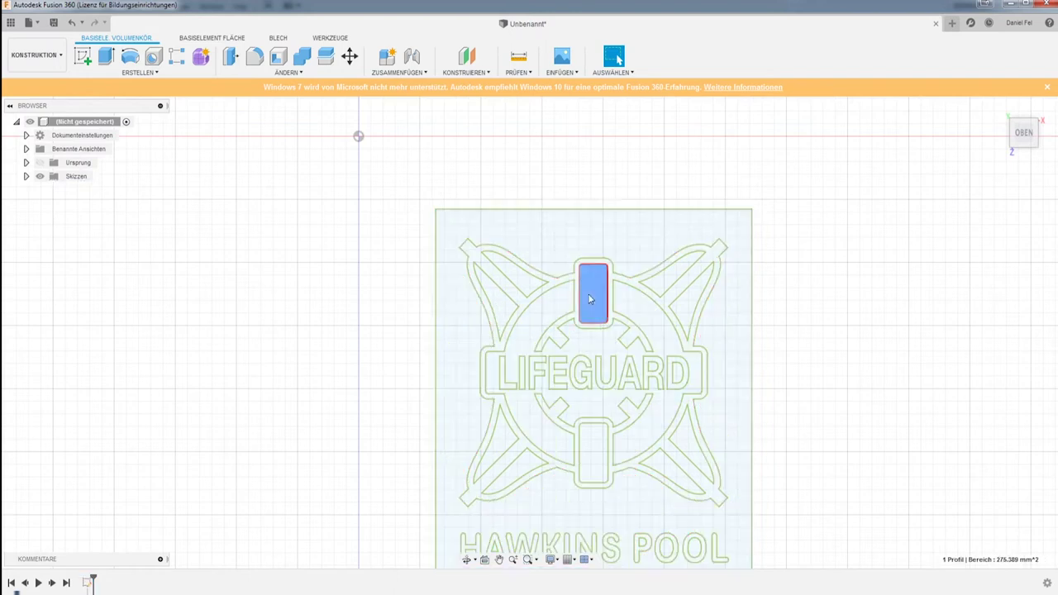
- Select the outer background together with all enclosed areas of the logo and letters, leaving out the line and lettering strokes
click(630, 246)
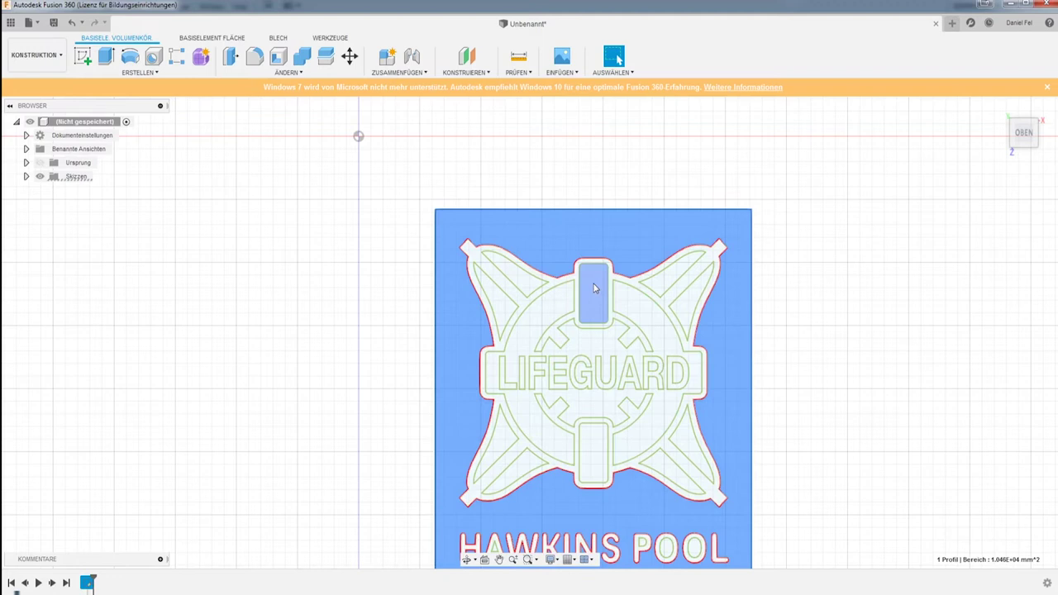
ctrl+click(592, 285)
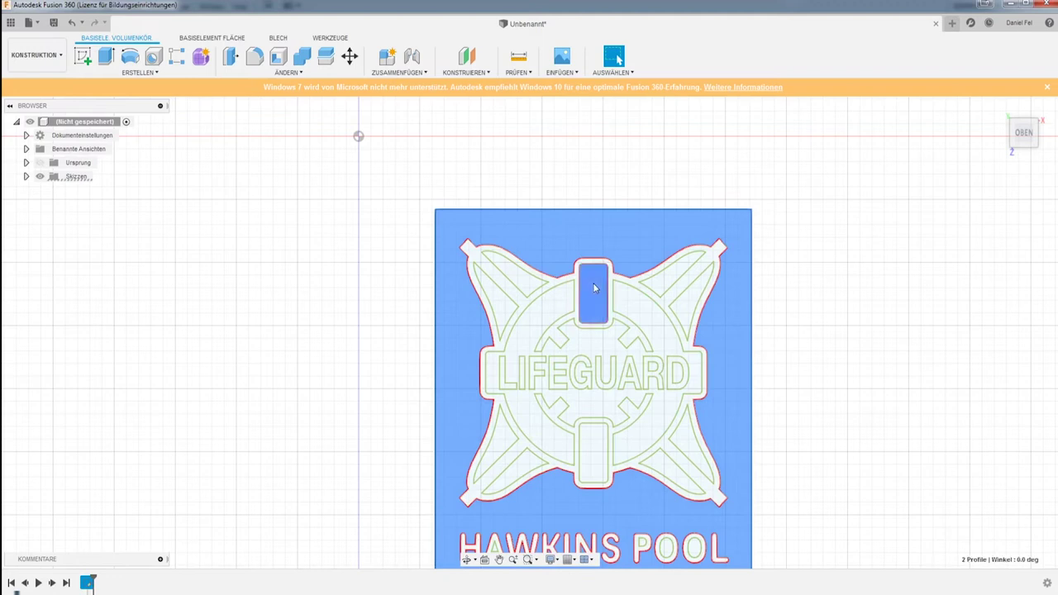
ctrl+click(664, 287)
ctrl+click(692, 306)
ctrl+click(691, 440)
ctrl+click(665, 465)
ctrl+click(604, 449)
ctrl+click(525, 464)
scroll(581, 372, up, 3)
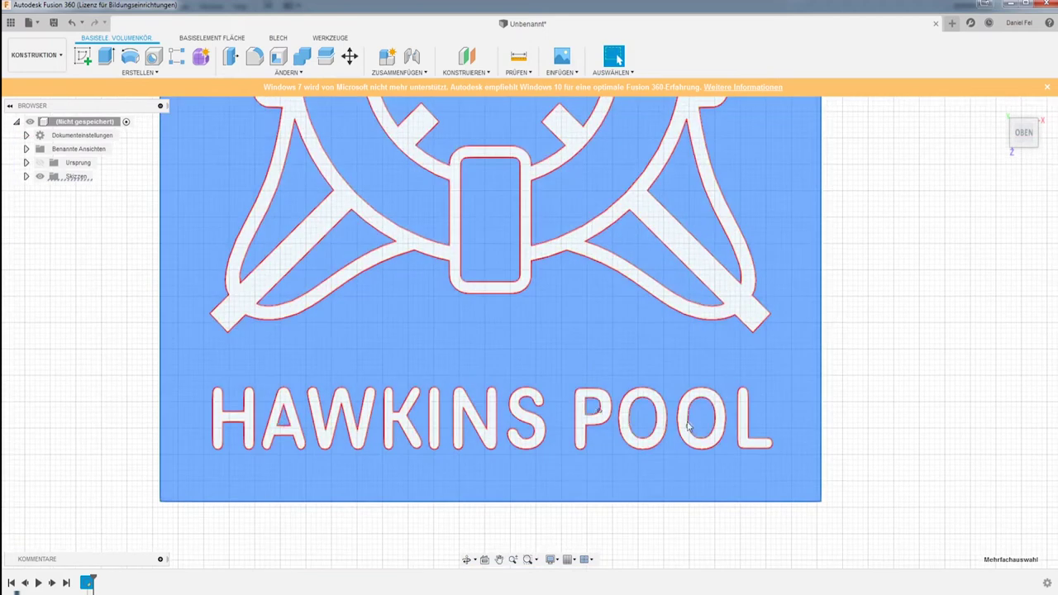
- Extrude the selected logo profiles 2 mm as a new body
scroll(641, 357, down, 4)
drag(783, 198, 704, 289)
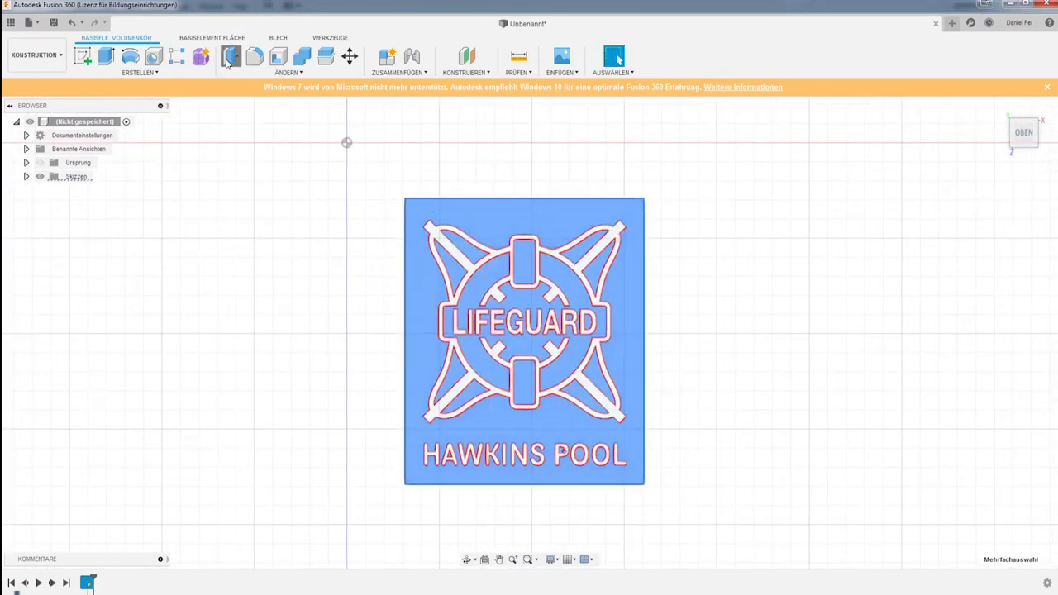
key(e)
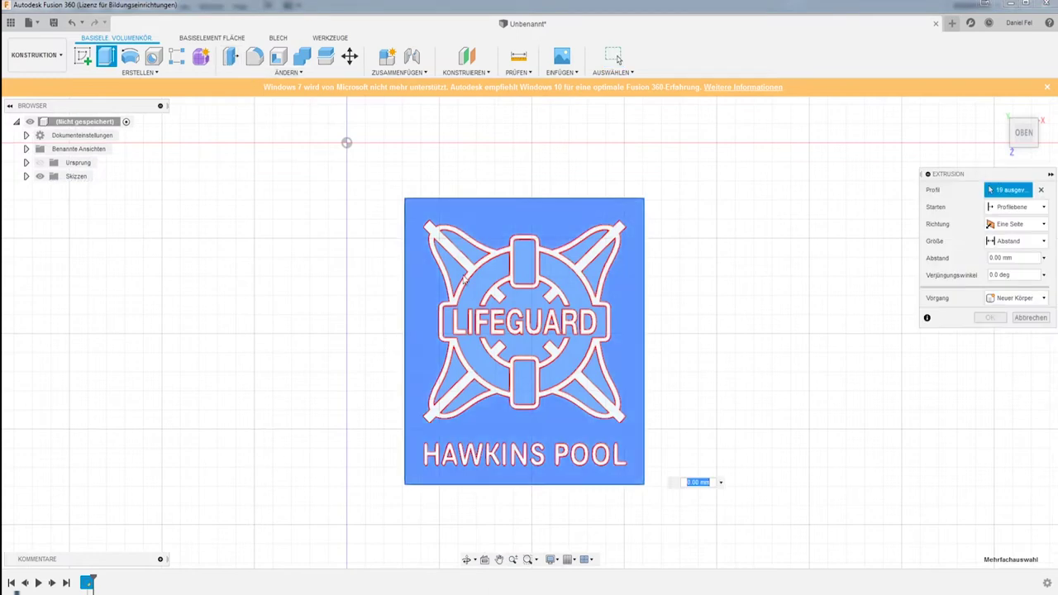
text(2)
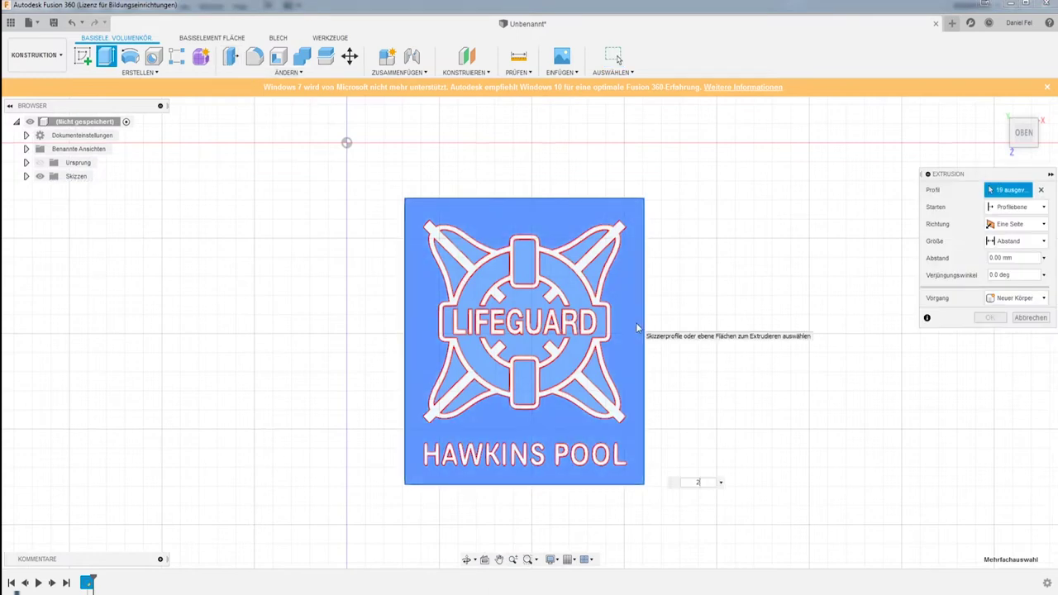
key(Return)
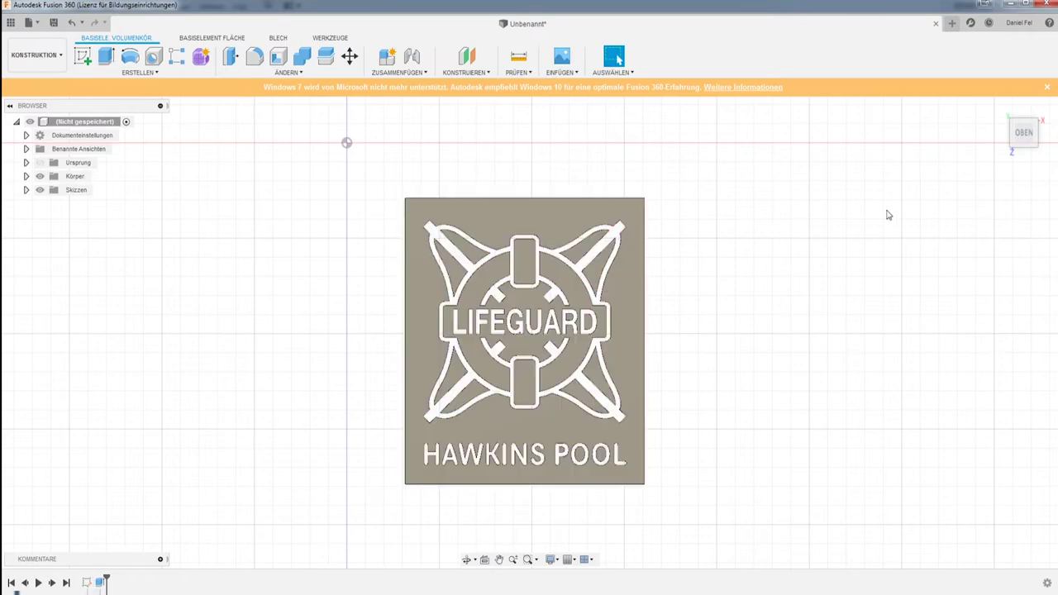
- Add a box 4 mm long, 5 mm wide and 10 mm high on the plate surface beside the letter D of LIFEGUARD
click(1025, 133)
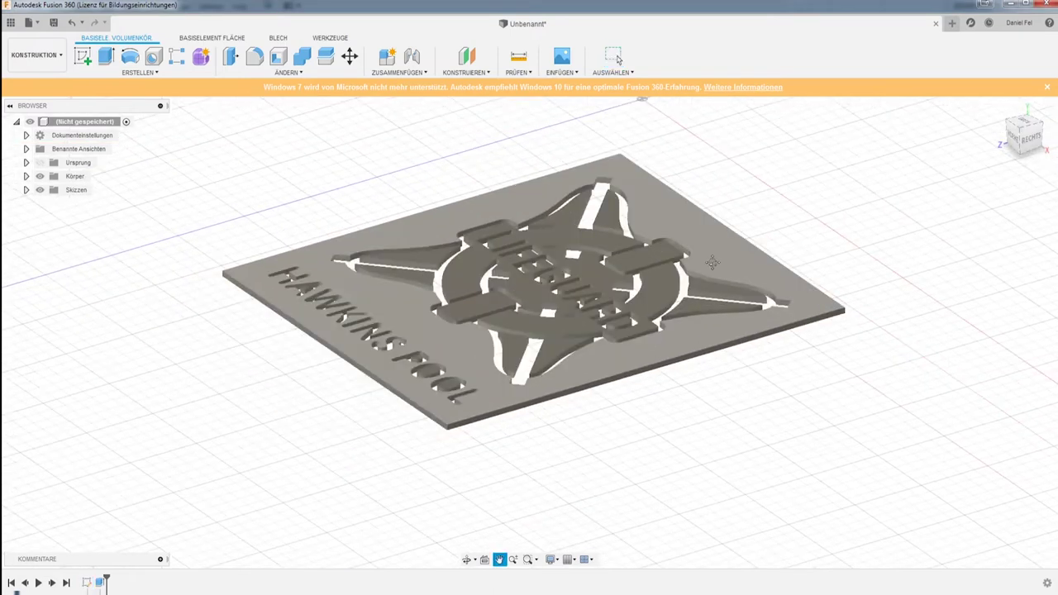
scroll(525, 349, up, 5)
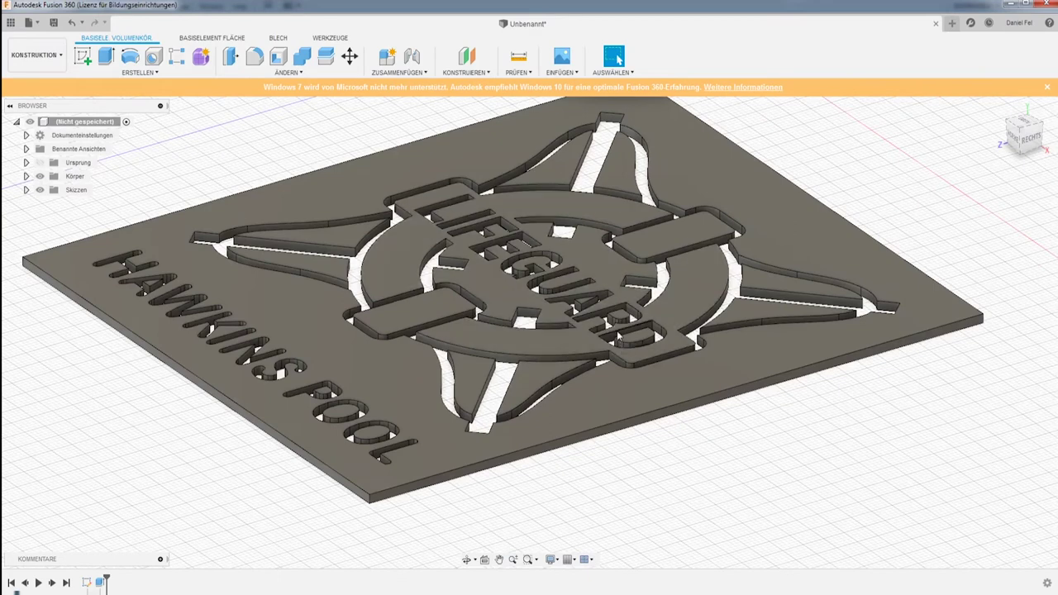
mouse_move(1017, 139)
mouse_down()
mouse_move(1020, 162)
mouse_move(1043, 172)
mouse_up()
scroll(814, 190, up, 2)
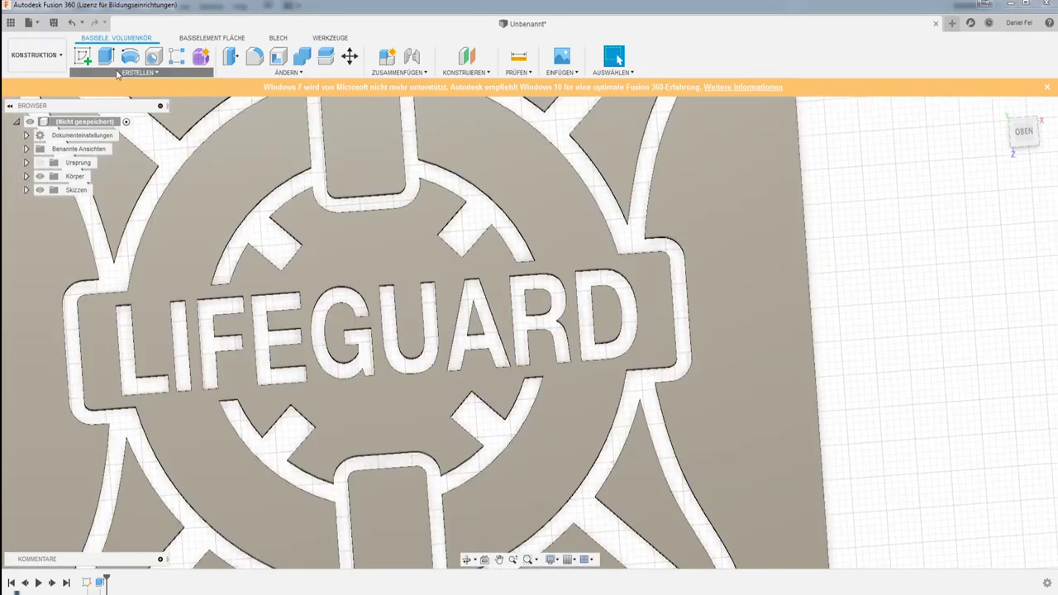
click(139, 72)
click(84, 255)
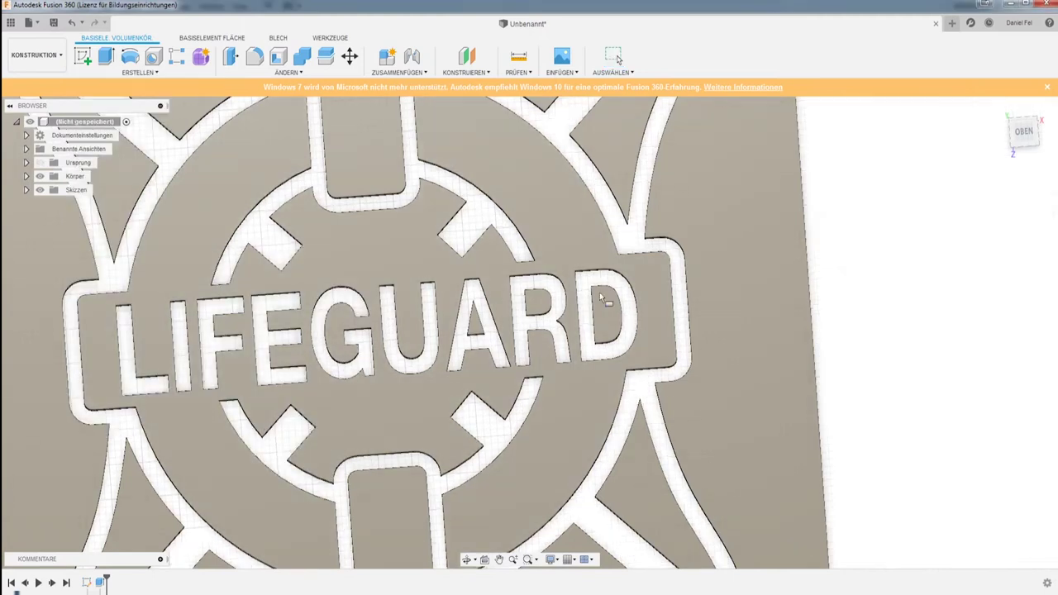
click(644, 299)
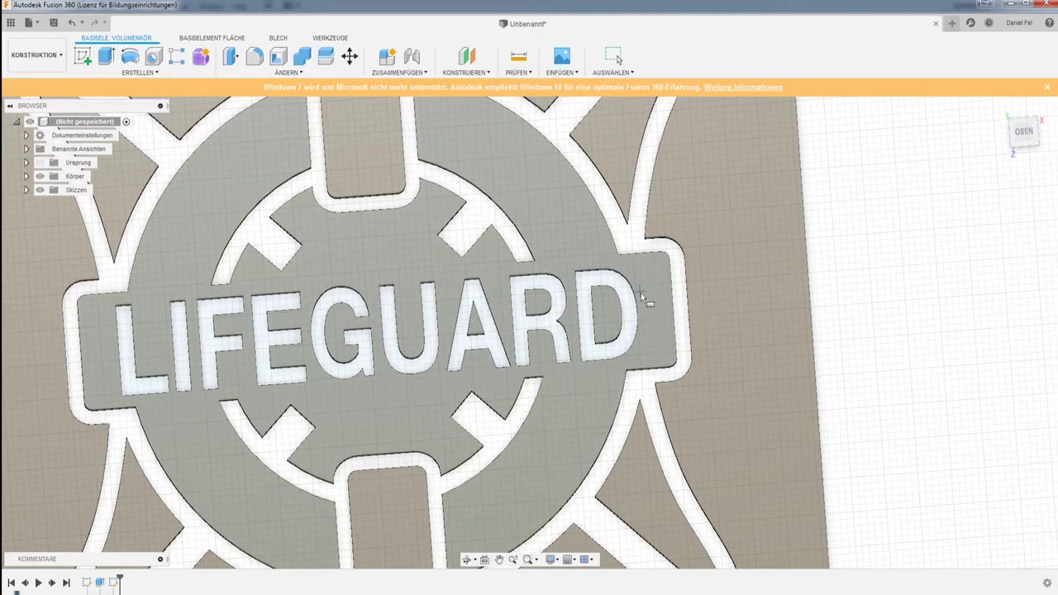
click(640, 290)
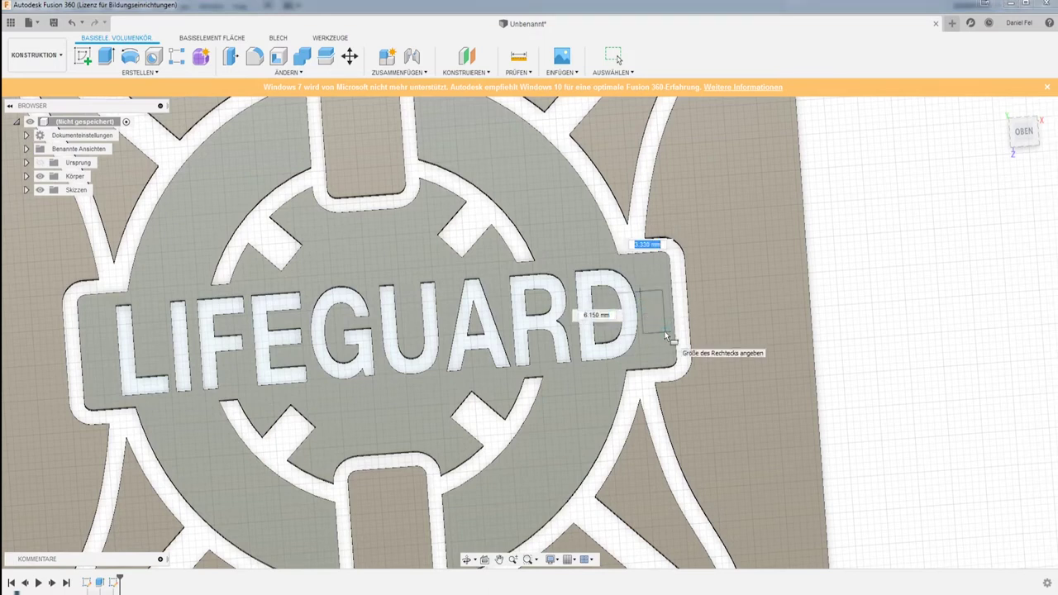
key(Tab)
text(5)
key(Tab)
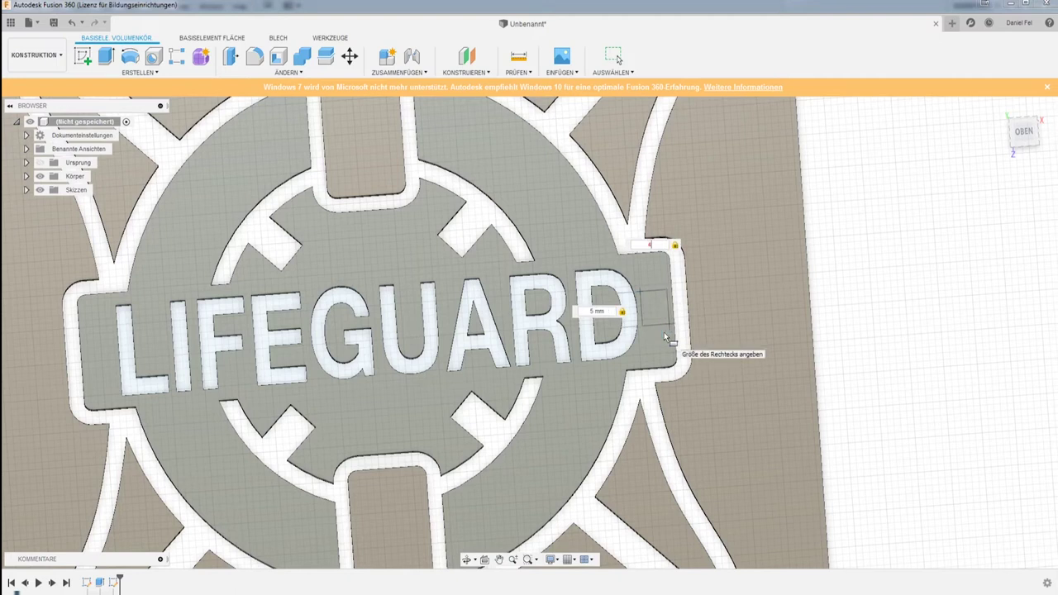
key(Return)
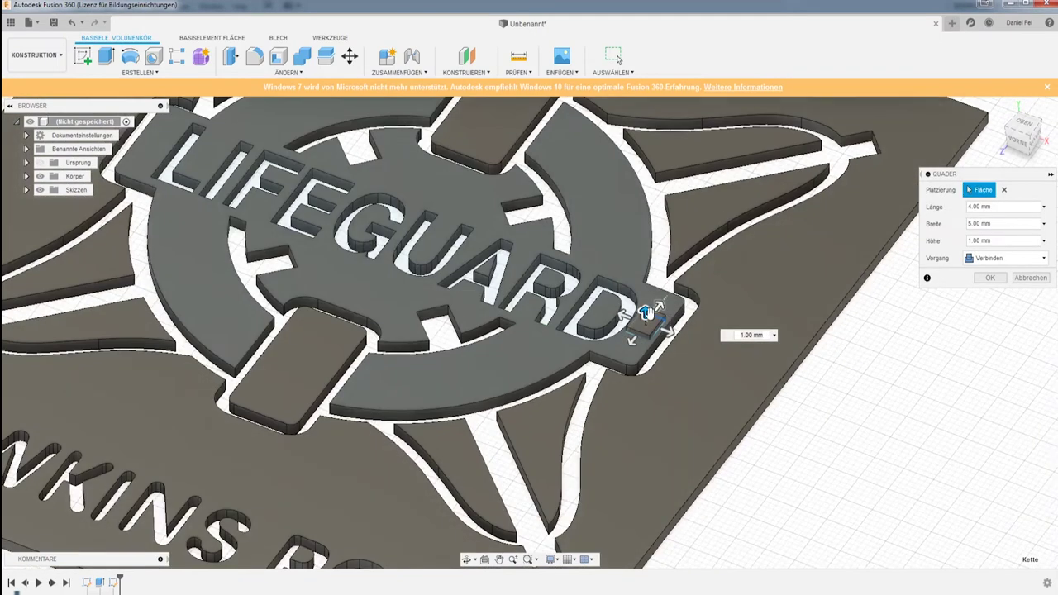
text(10)
key(Return)
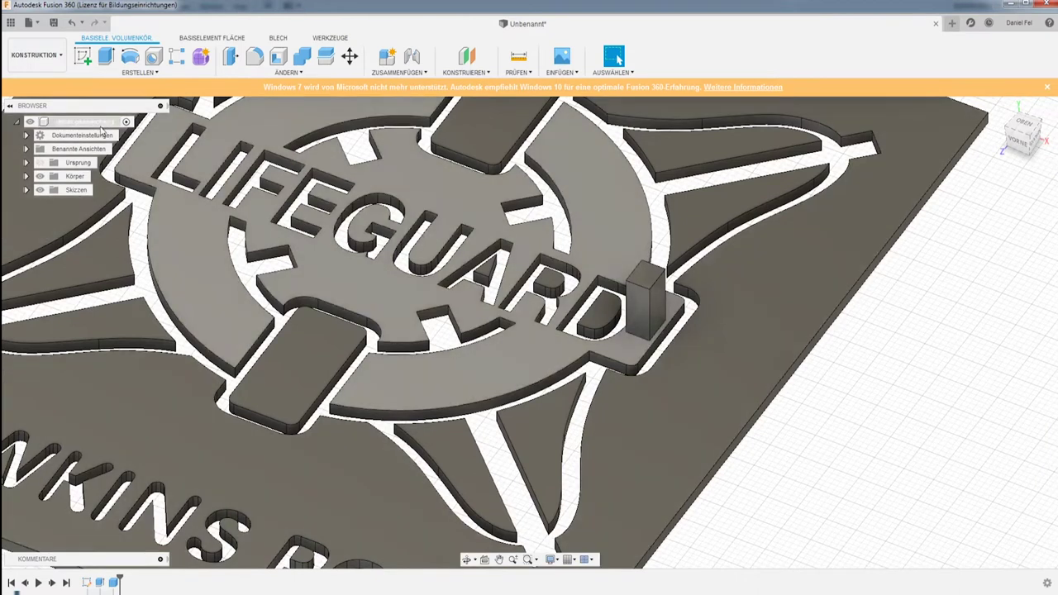
- Join a second box to the upper part of the post's outer side face, extending it horizontally across the strap cutout
click(140, 72)
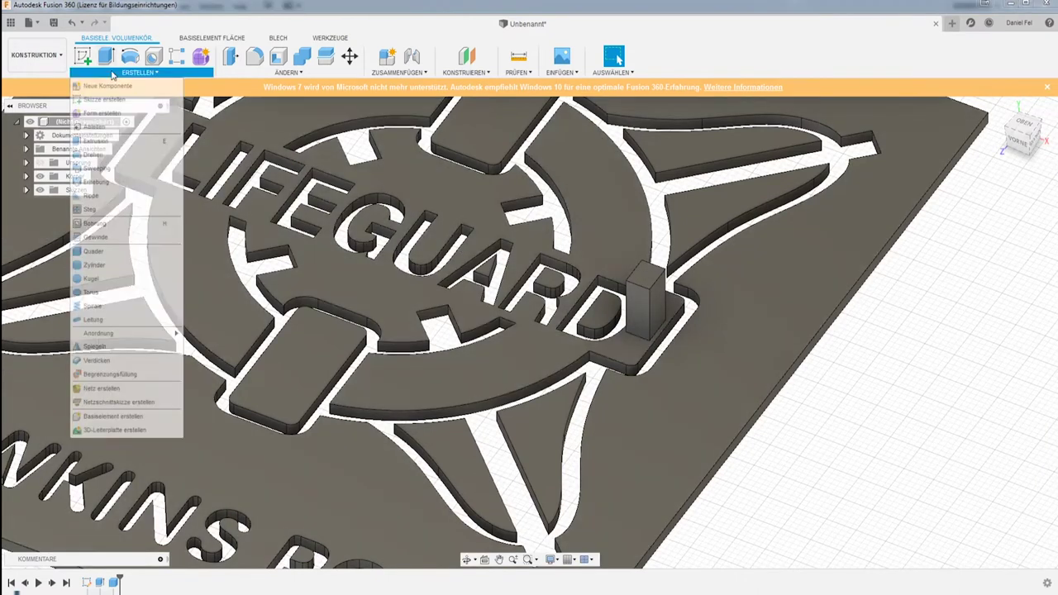
click(86, 258)
click(662, 300)
click(665, 270)
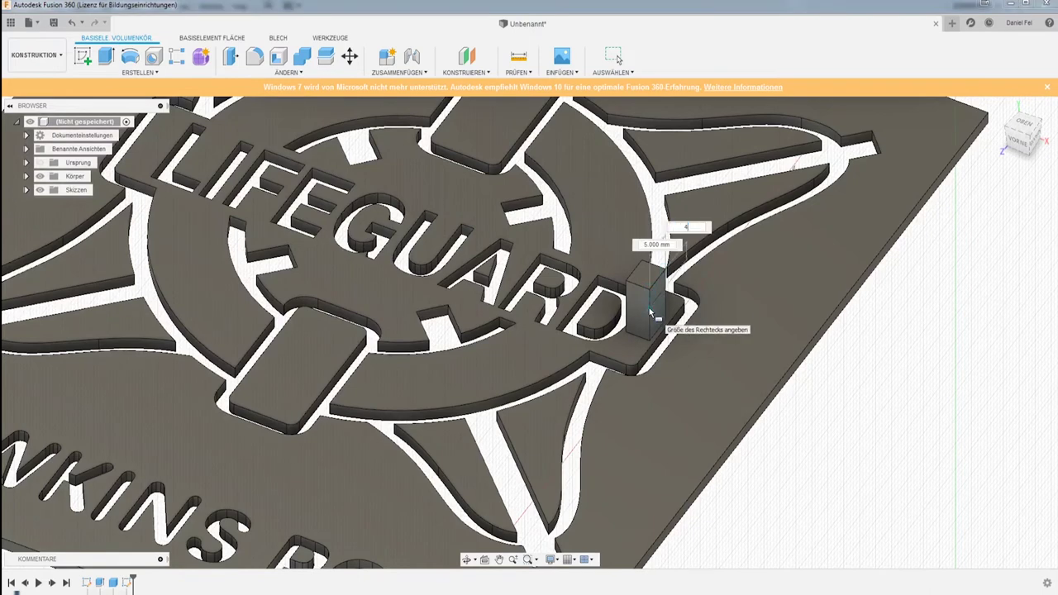
click(650, 310)
drag(697, 323, 727, 321)
key(Return)
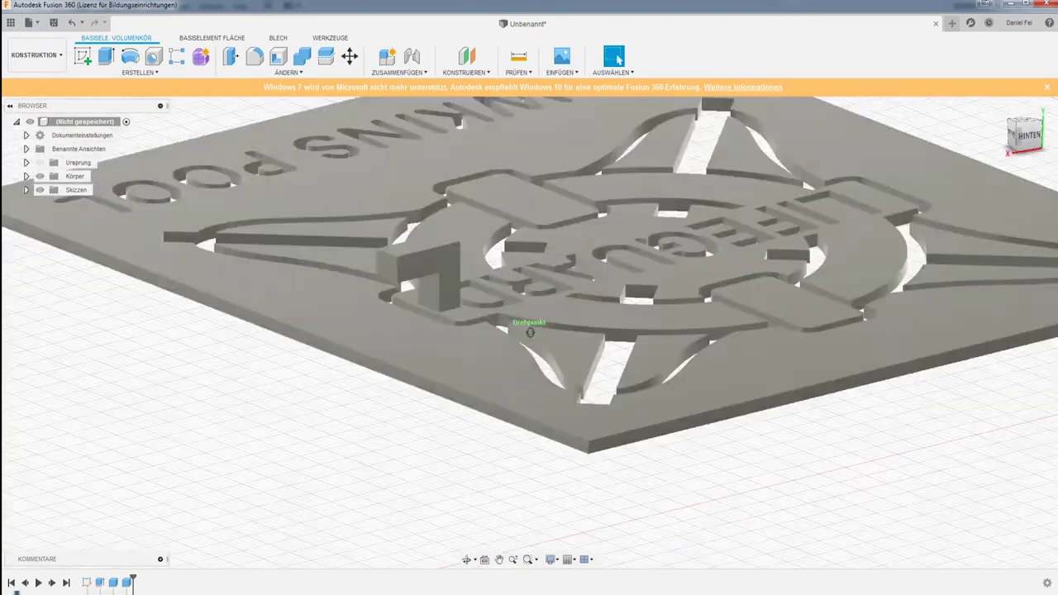
- Start a third box with a 4 by 5 mm base on the underside of the horizontal arm's free end
drag(529, 332, 556, 204)
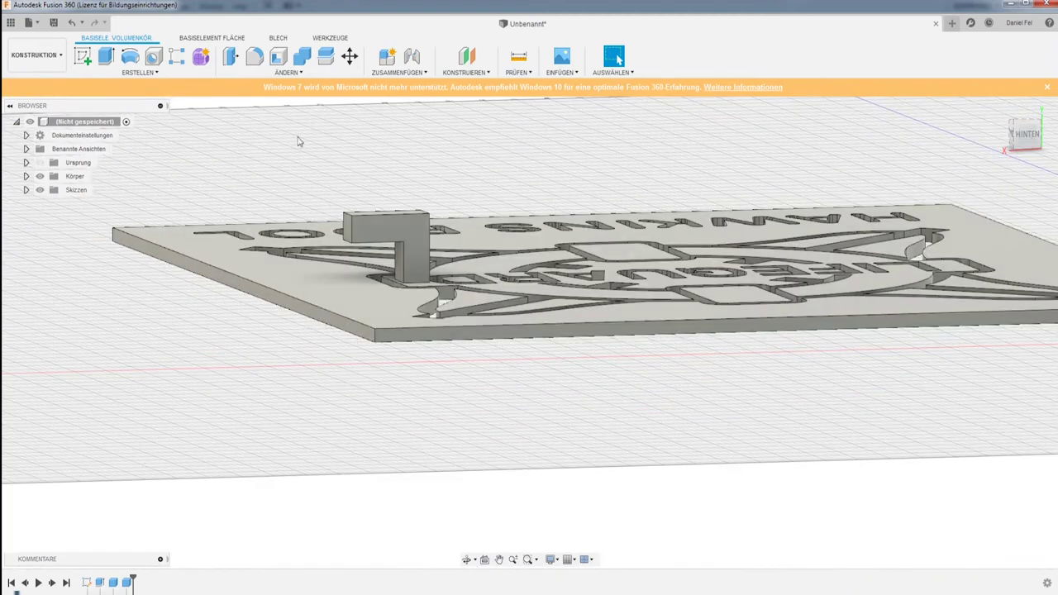
click(139, 72)
click(107, 244)
scroll(389, 238, up, 8)
drag(632, 239, 607, 149)
click(198, 211)
click(83, 216)
key(Tab)
text(4)
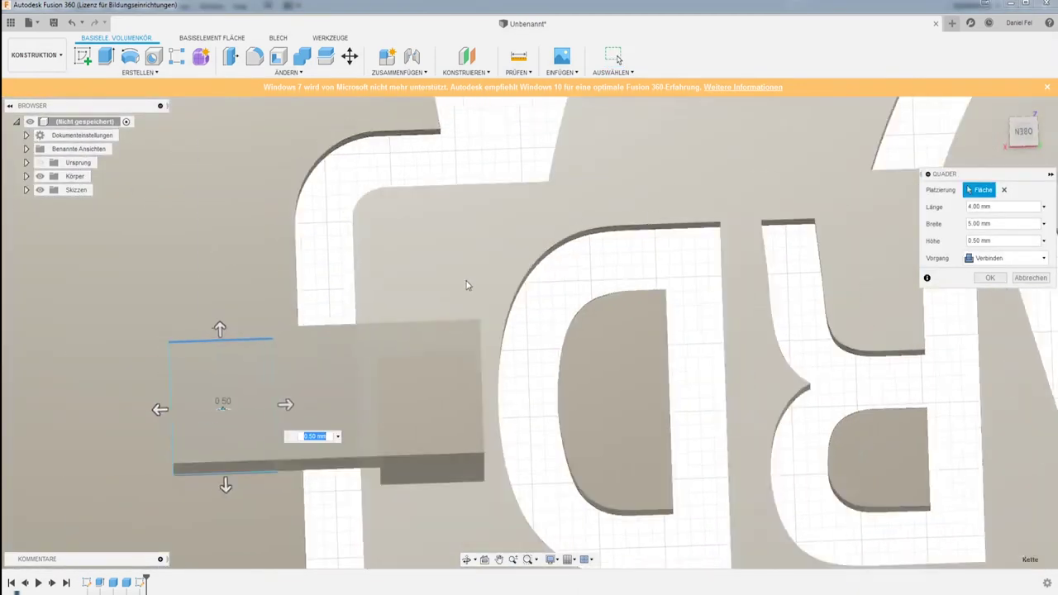
click(219, 406)
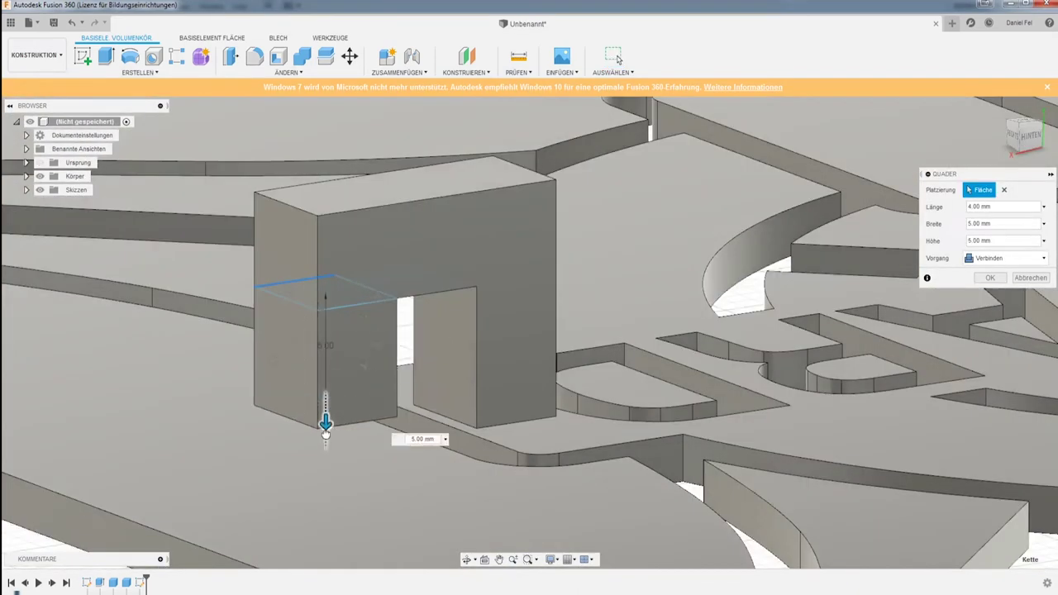
- Extend the third box 7 mm down into the plate and join it to the existing body
drag(325, 425, 326, 470)
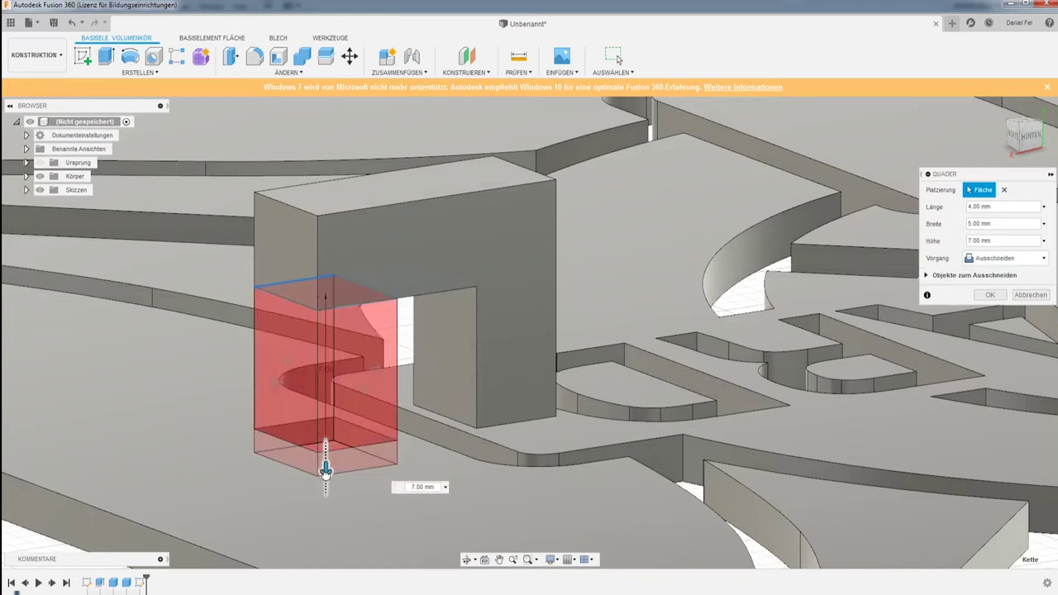
drag(324, 468, 324, 468)
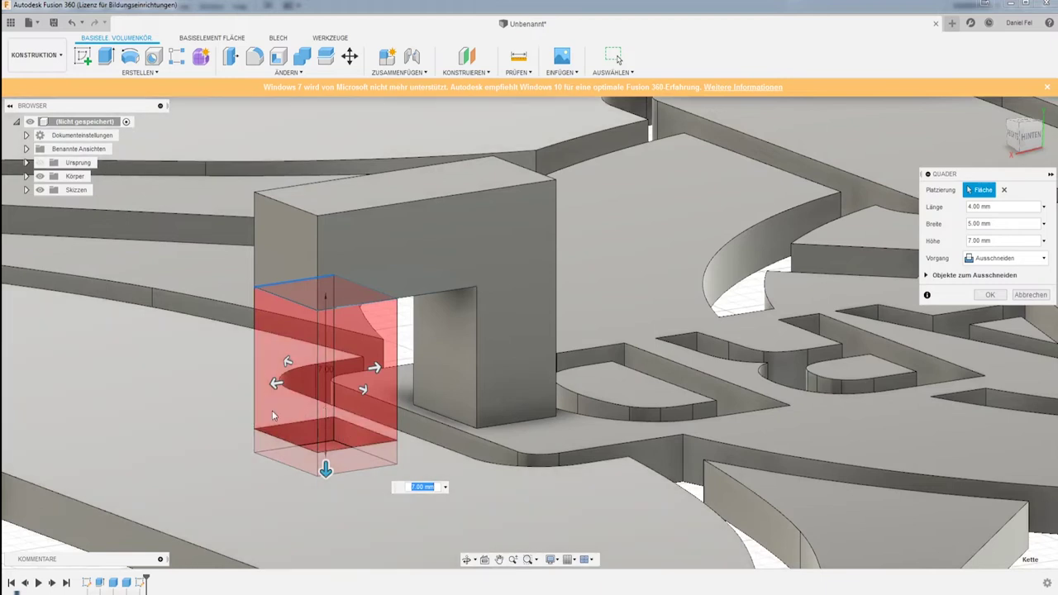
click(994, 259)
click(992, 274)
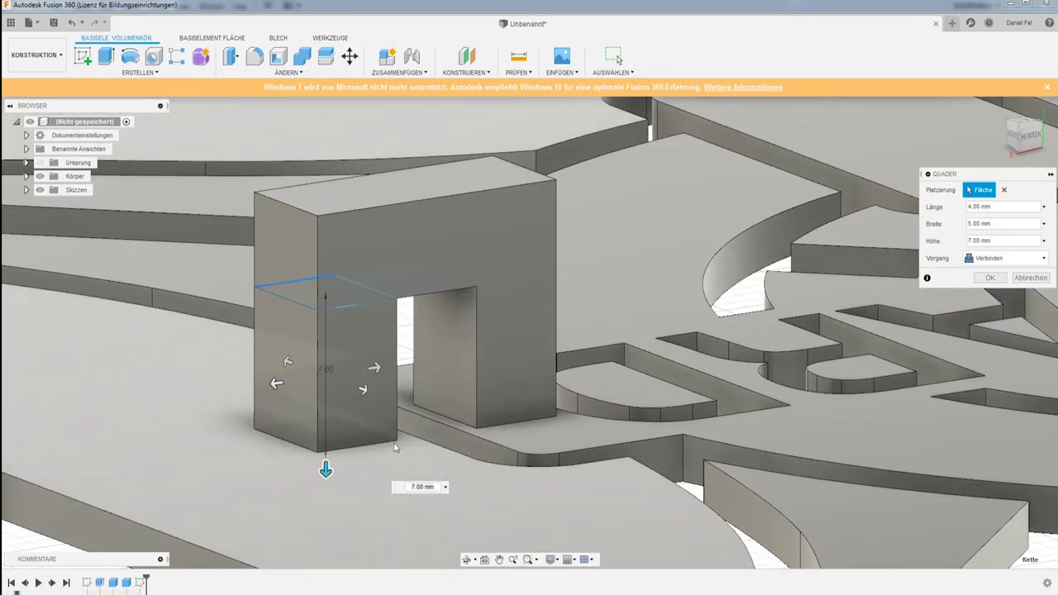
click(969, 281)
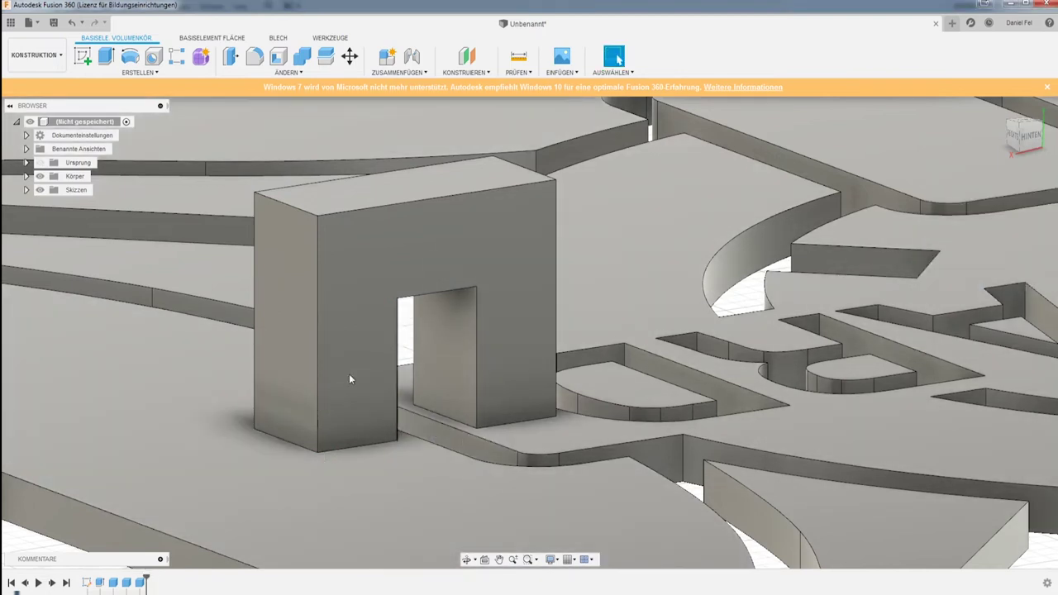
- Fillet the two upper inner edges of the bridge opening with a 2 mm radius to form an arch
scroll(349, 376, up, 1)
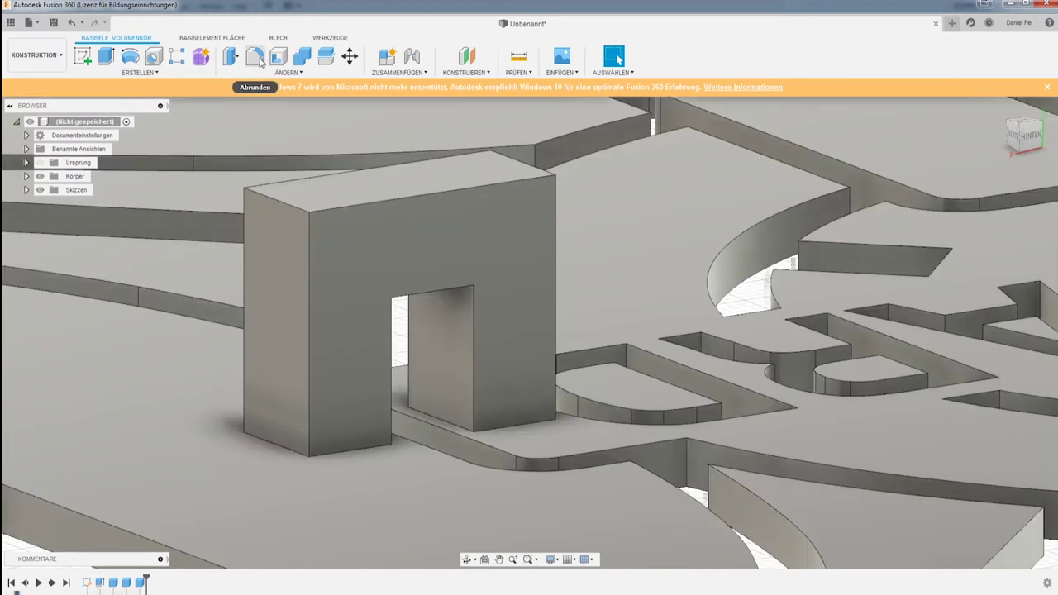
click(256, 58)
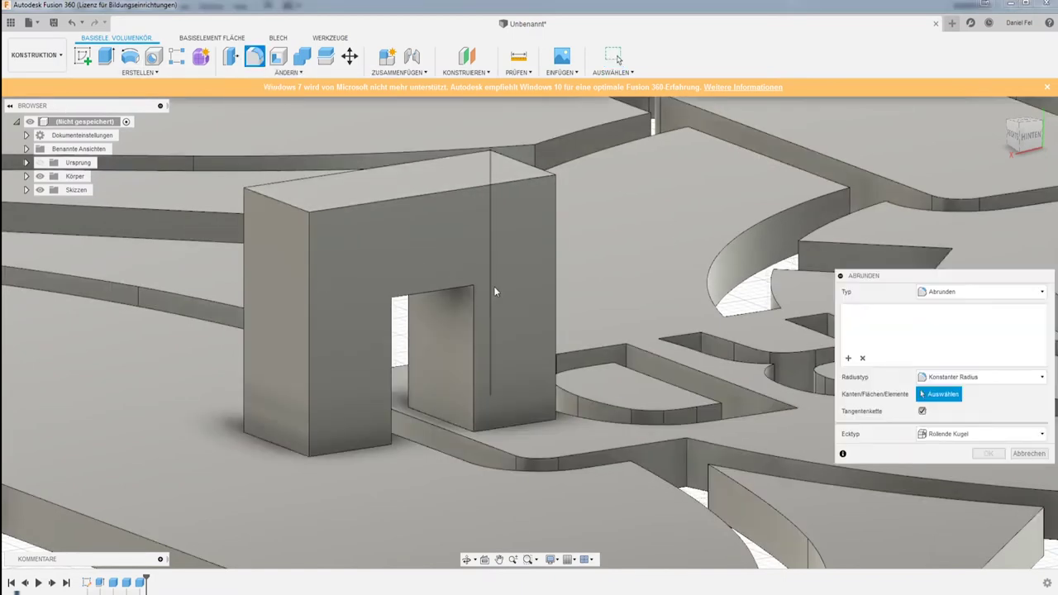
mouse_move(1024, 140)
mouse_down()
mouse_move(997, 125)
mouse_move(1005, 139)
mouse_move(1011, 131)
mouse_up()
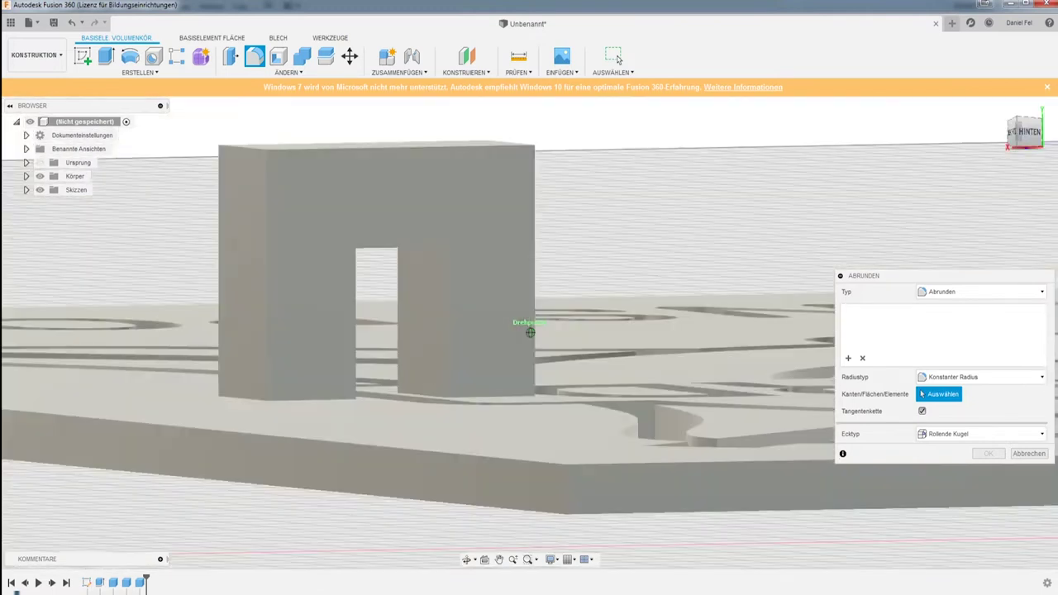
drag(530, 332, 530, 331)
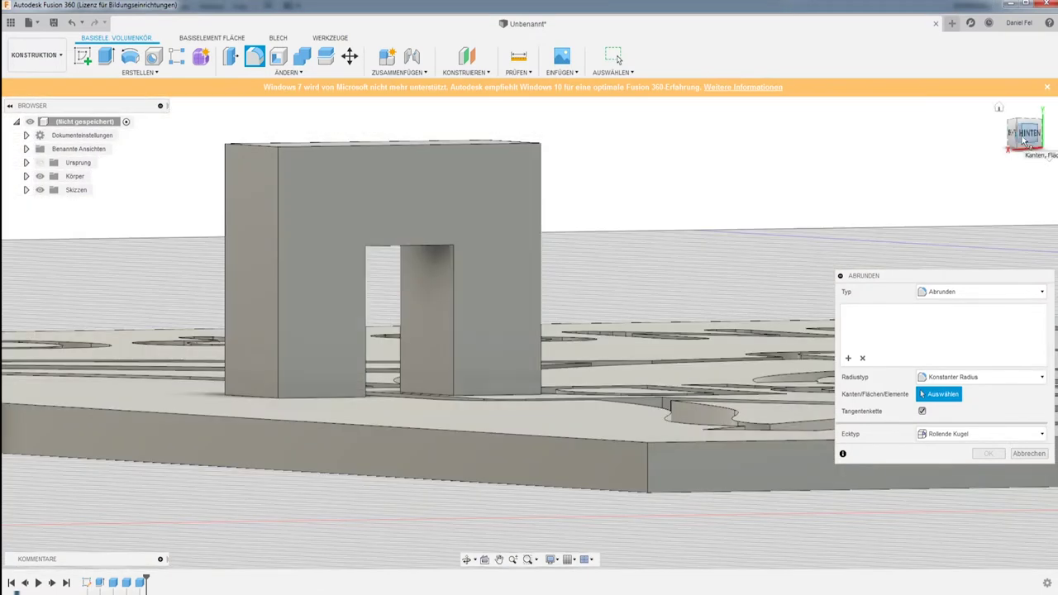
drag(1023, 140, 1023, 120)
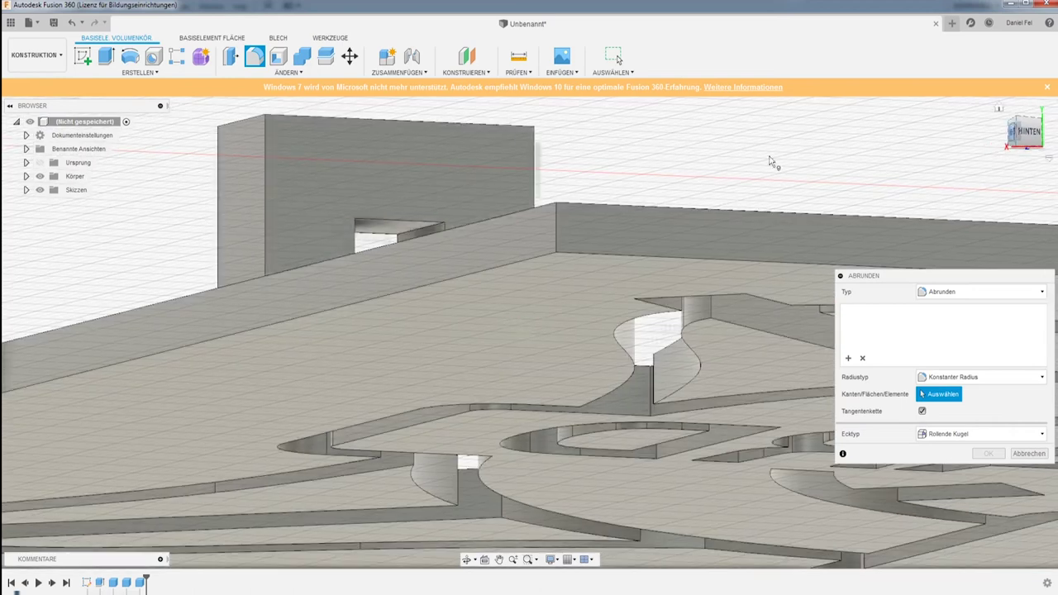
click(408, 236)
drag(530, 331, 530, 331)
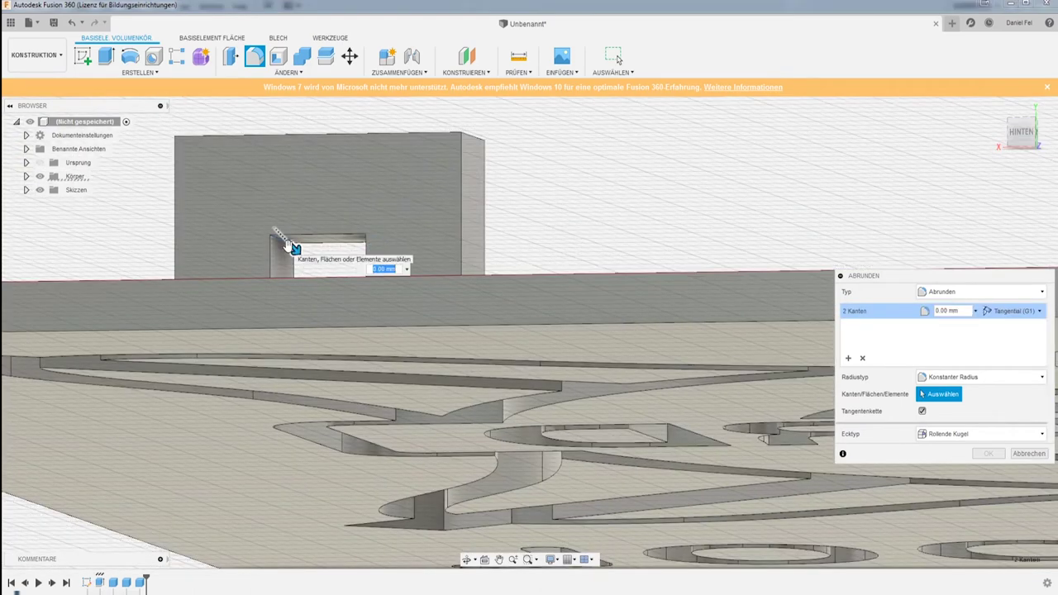
click(296, 250)
drag(296, 249, 307, 263)
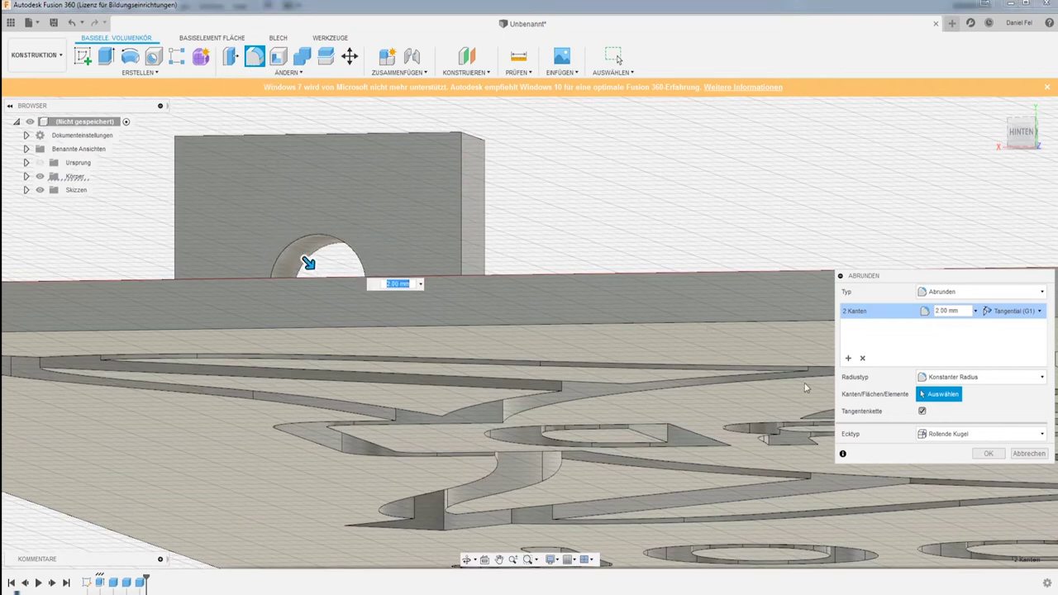
key(Return)
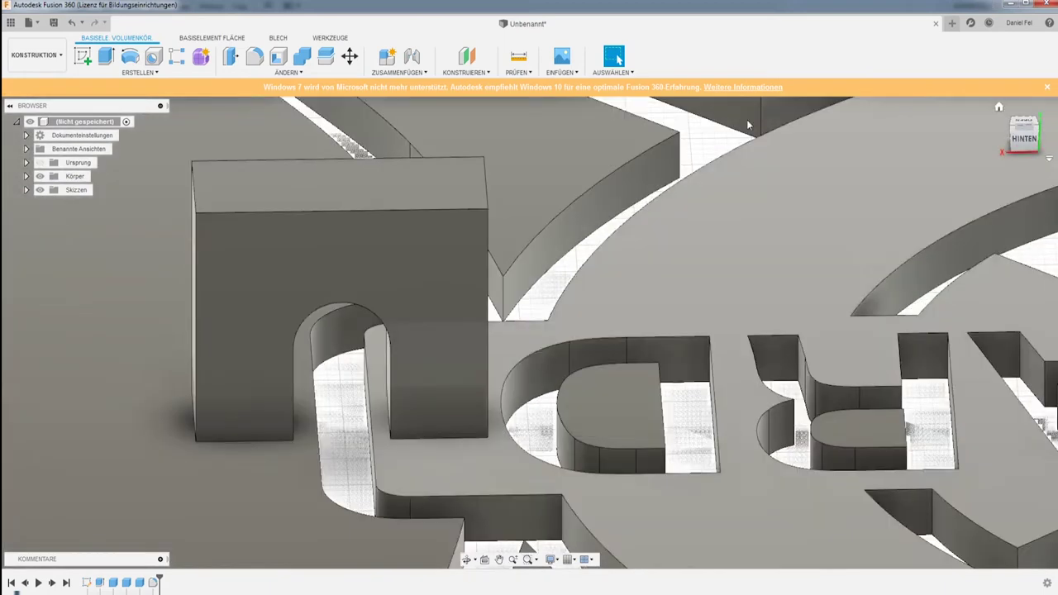
- Fillet the two upper outer edges of the bridge so its top becomes a semicircular arch
click(254, 57)
click(195, 189)
click(486, 184)
drag(491, 179, 546, 128)
key(Return)
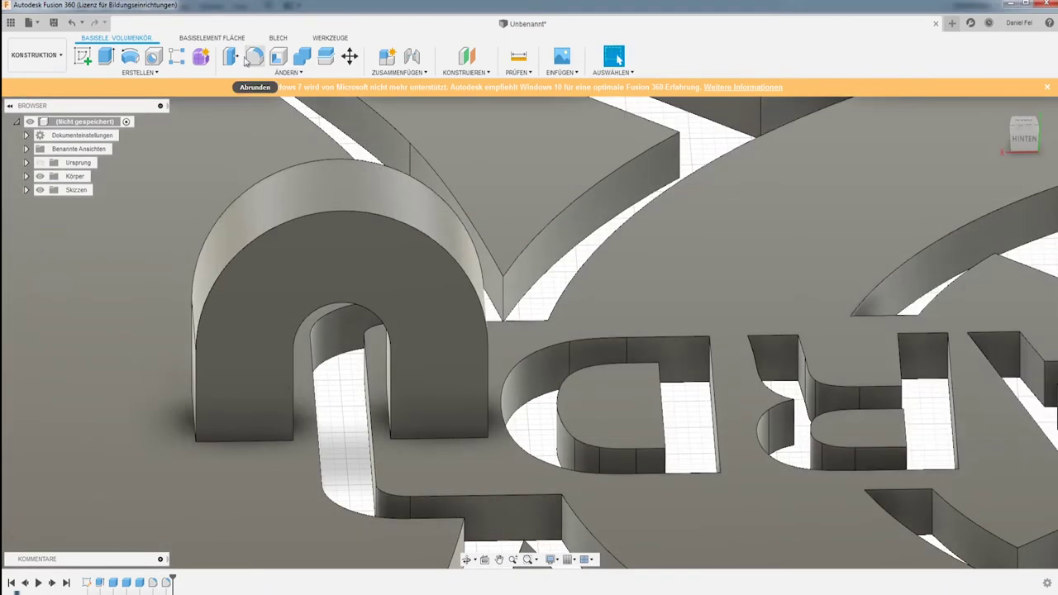
- Round the bridge's inner arch edges with separate fillets, using a 1 mm radius for the first one
click(253, 57)
click(293, 361)
drag(1025, 138, 1006, 147)
drag(248, 305, 256, 316)
text(1)
key(Return)
drag(1027, 136, 1008, 132)
click(254, 57)
click(687, 260)
key(Return)
- Fillet the bridge's outer arch edges with a 2.75 mm radius
click(254, 57)
click(694, 216)
drag(696, 216, 702, 228)
drag(1023, 136, 1004, 142)
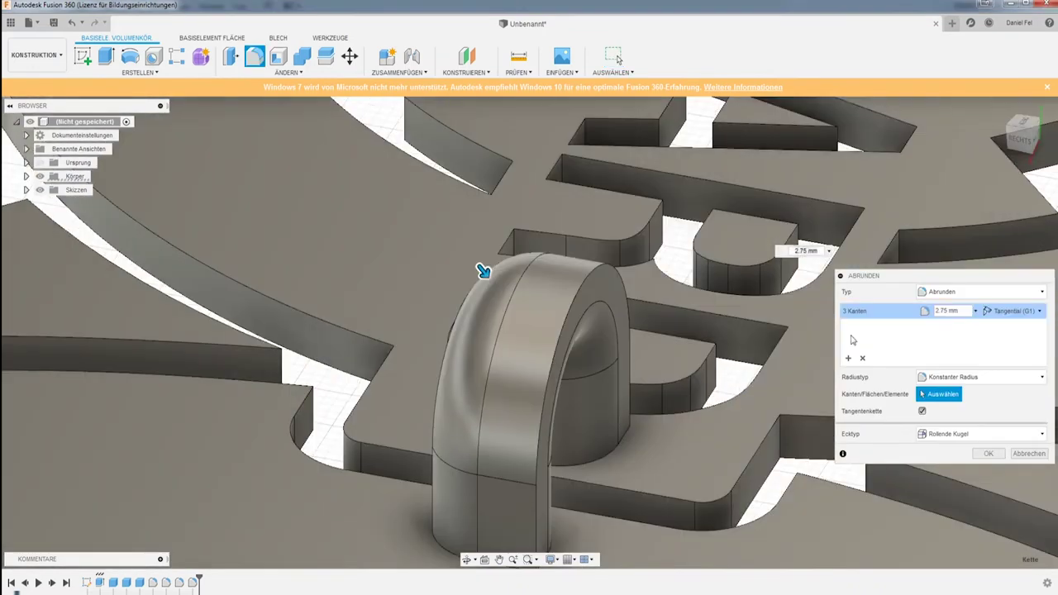
key(Return)
- Examine the rounded bridge and the finished spray pattern v2 stencil with all its bridges from several angles, and expand its bodies folder
scroll(534, 303, up, 3)
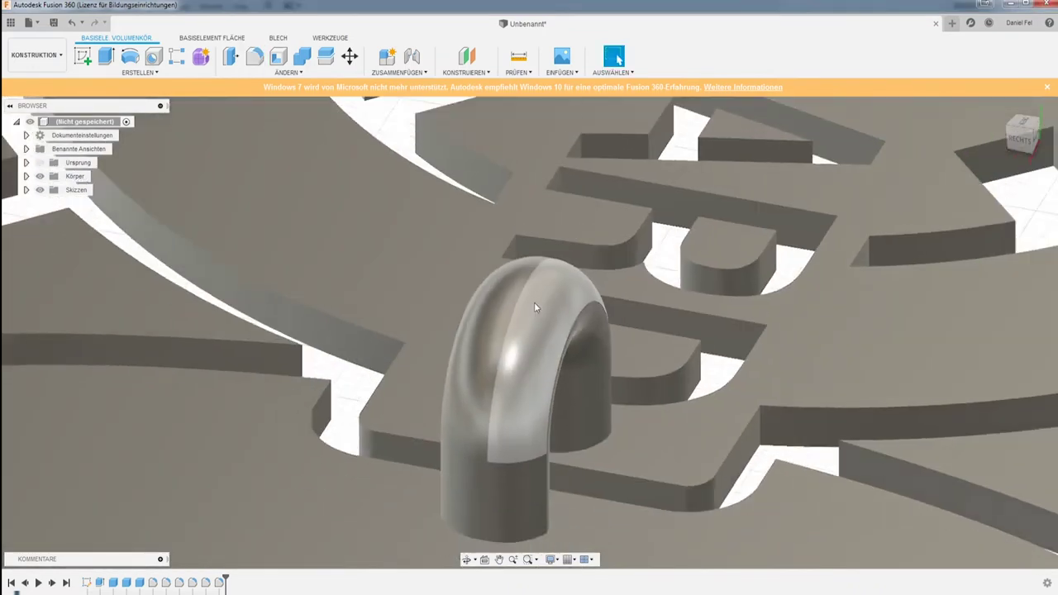
scroll(534, 307, down, 1)
scroll(410, 364, down, 3)
mouse_move(1023, 138)
mouse_down()
mouse_move(988, 157)
mouse_move(1015, 136)
mouse_move(1005, 137)
mouse_up()
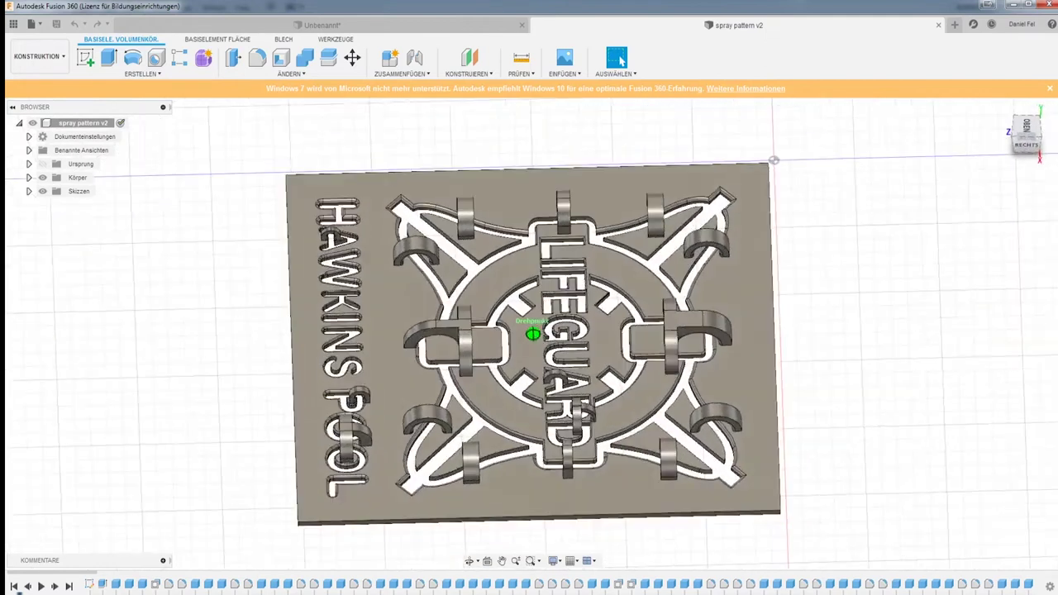
drag(757, 323, 743, 335)
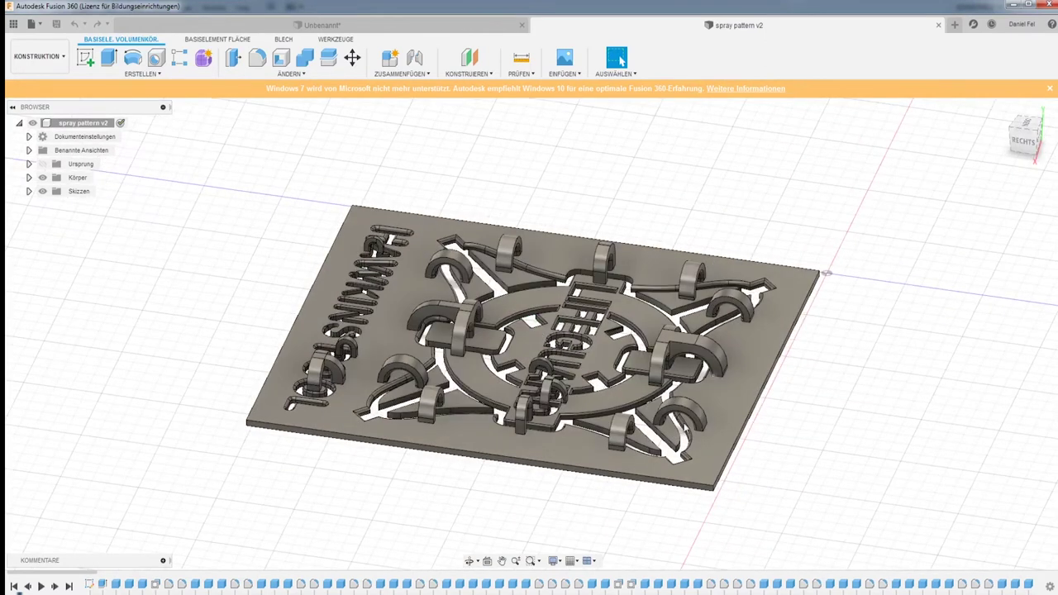
scroll(685, 428, up, 5)
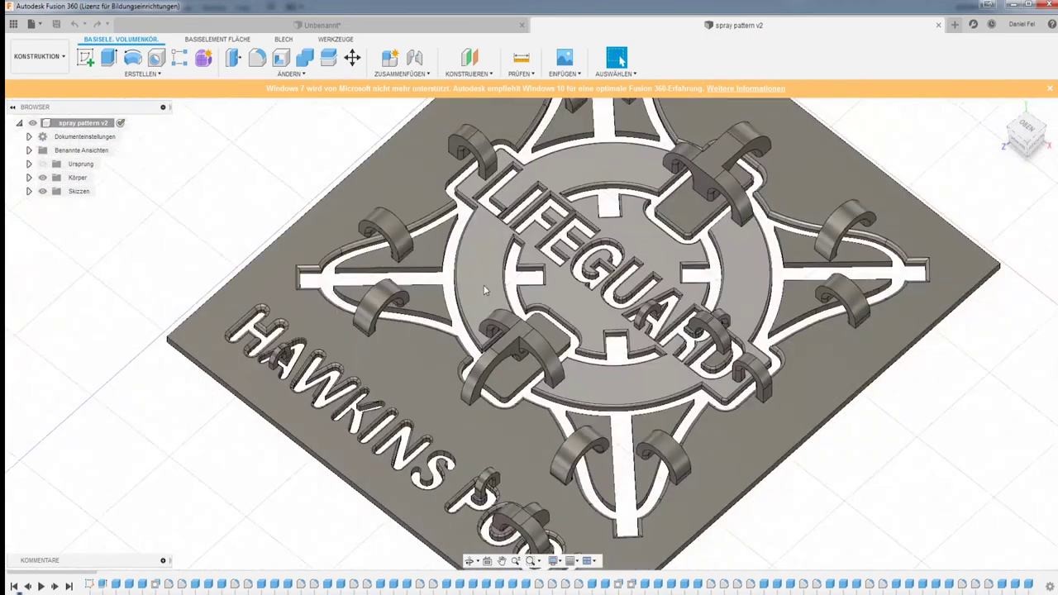
scroll(485, 290, down, 2)
drag(1026, 139, 771, 192)
drag(708, 213, 695, 219)
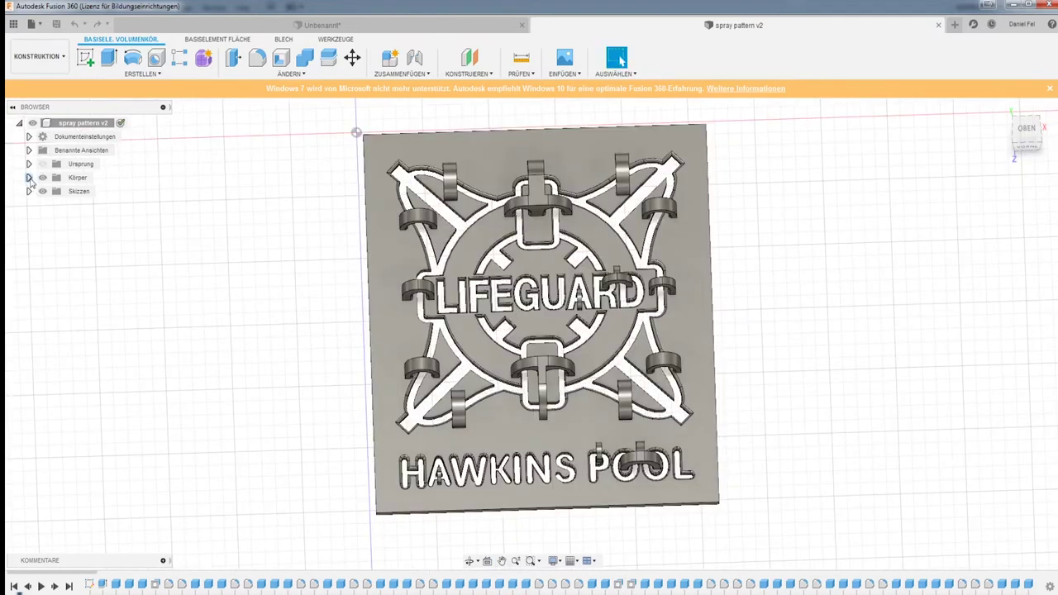
click(29, 177)
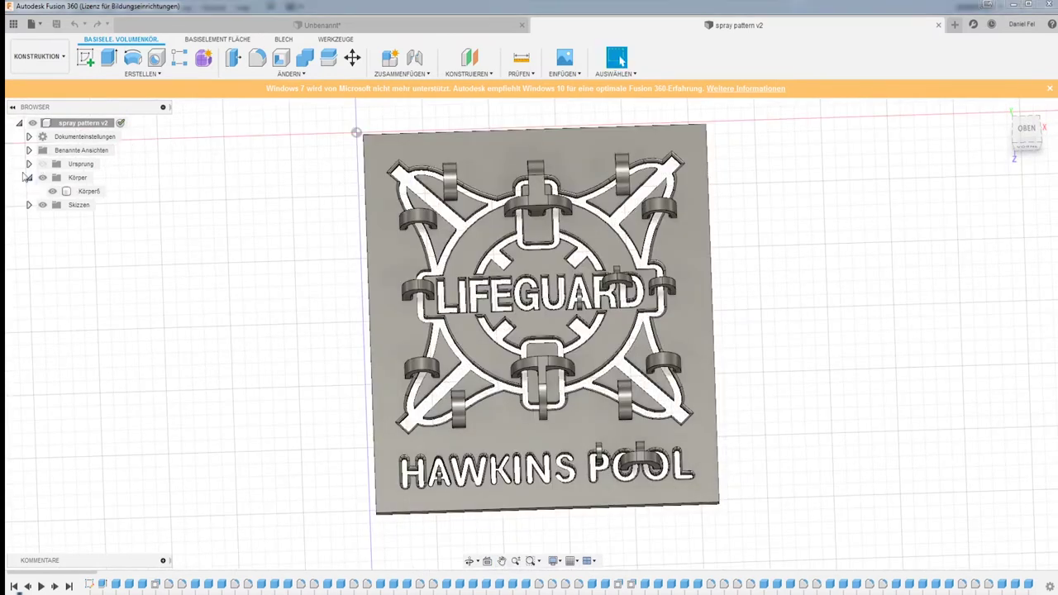
- Save the finished stencil body as an STL file in binary format with high refinement
right_click(93, 191)
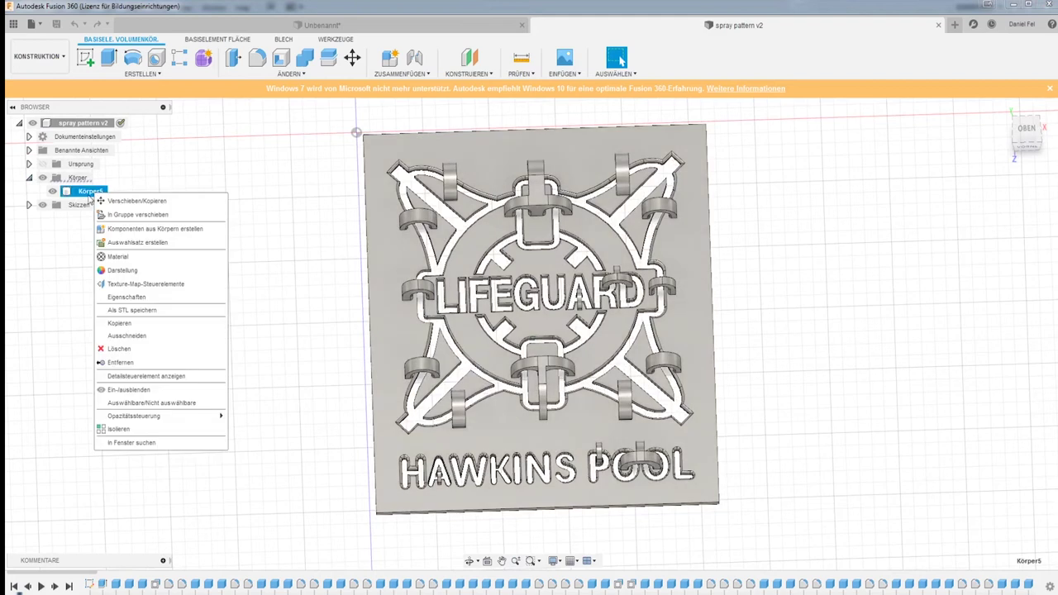
right_click(82, 194)
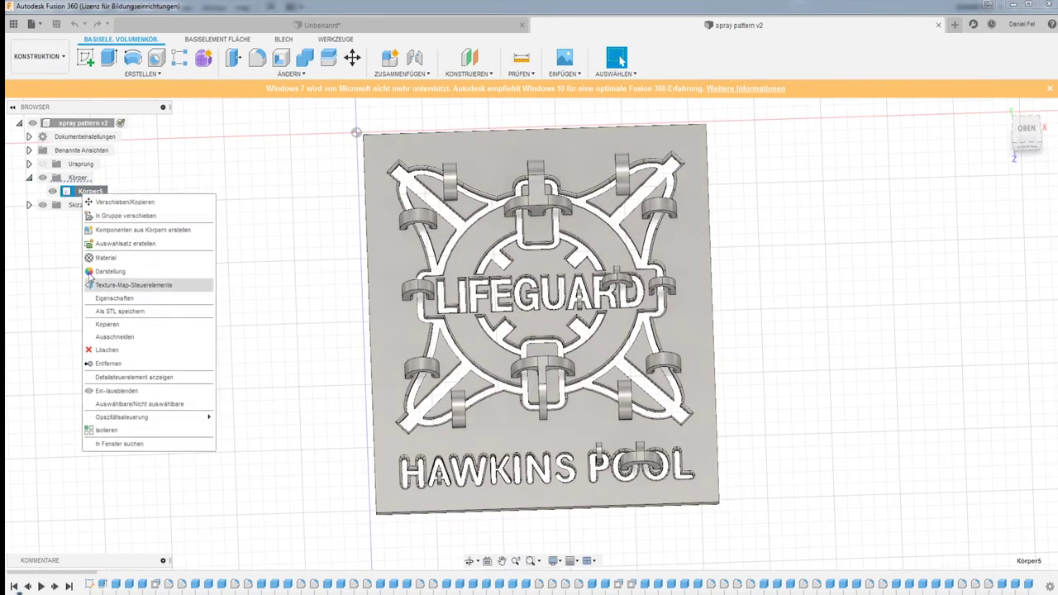
click(116, 312)
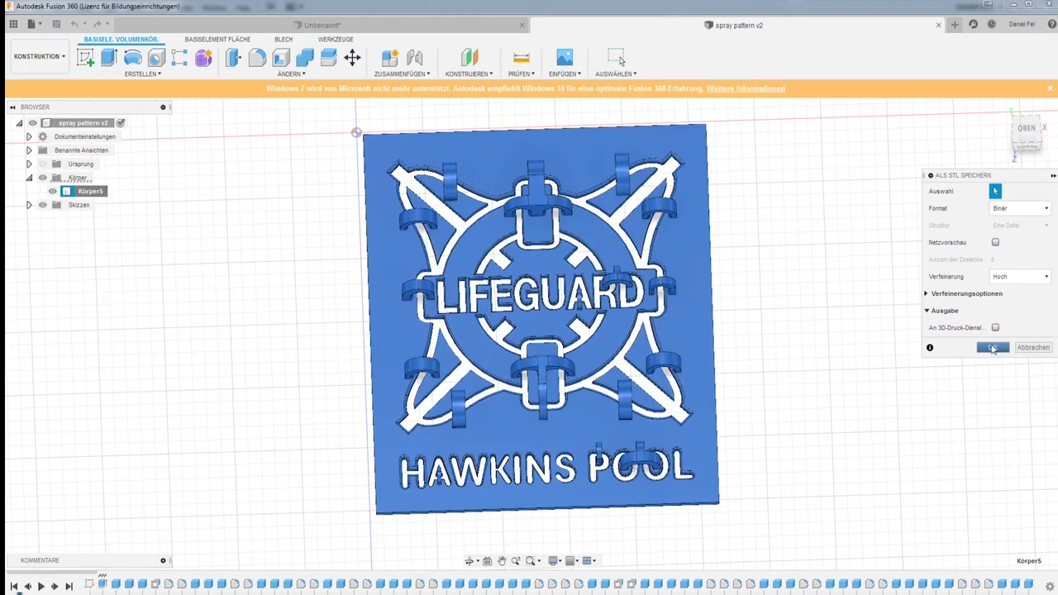
click(991, 348)
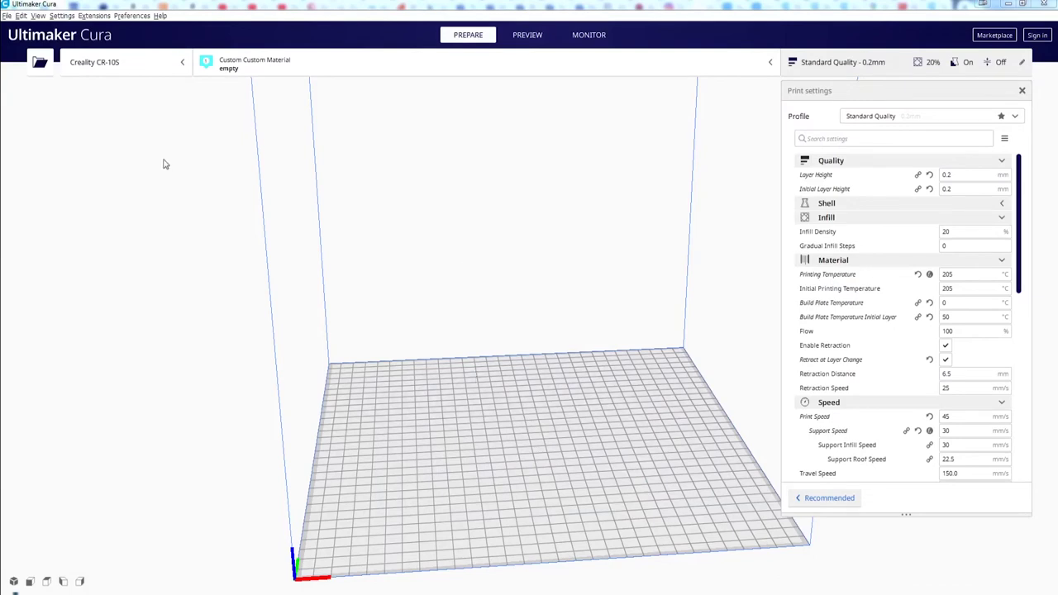
- Switch to Ultimaker Cura and load the exported spray pattern 2 STL onto the build plate
key(ctrl+o)
click(227, 37)
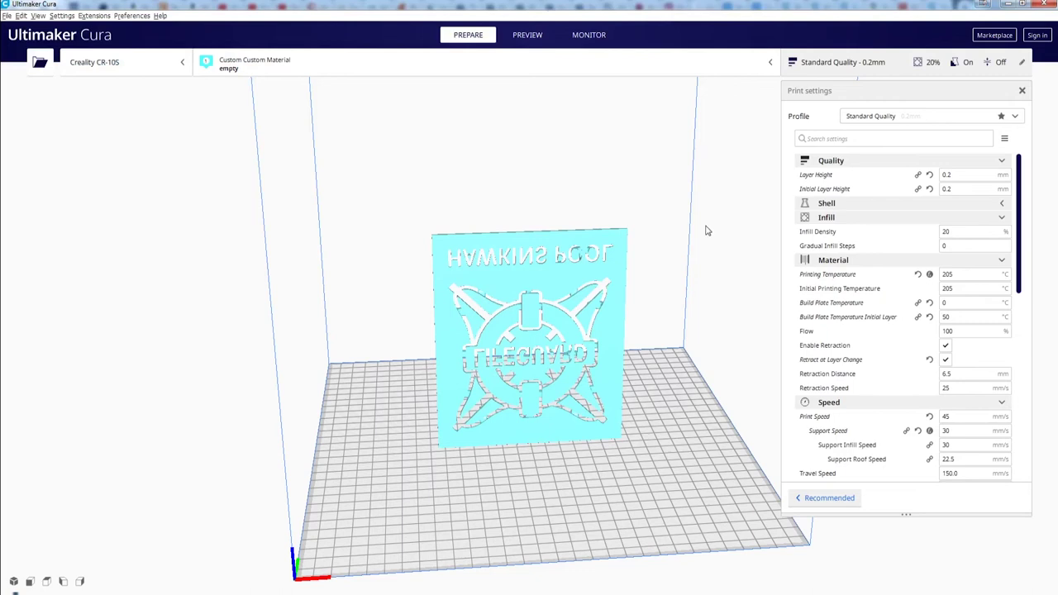
- Select the upright stencil plate and start rotating it by choosing a face to align with the build plate
drag(708, 231, 502, 192)
click(493, 286)
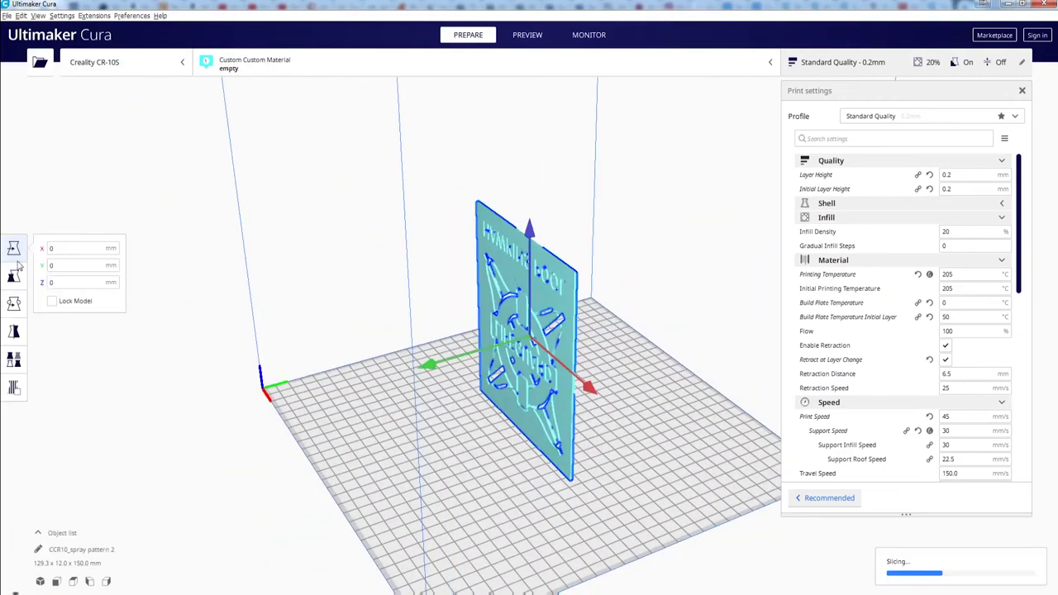
click(13, 303)
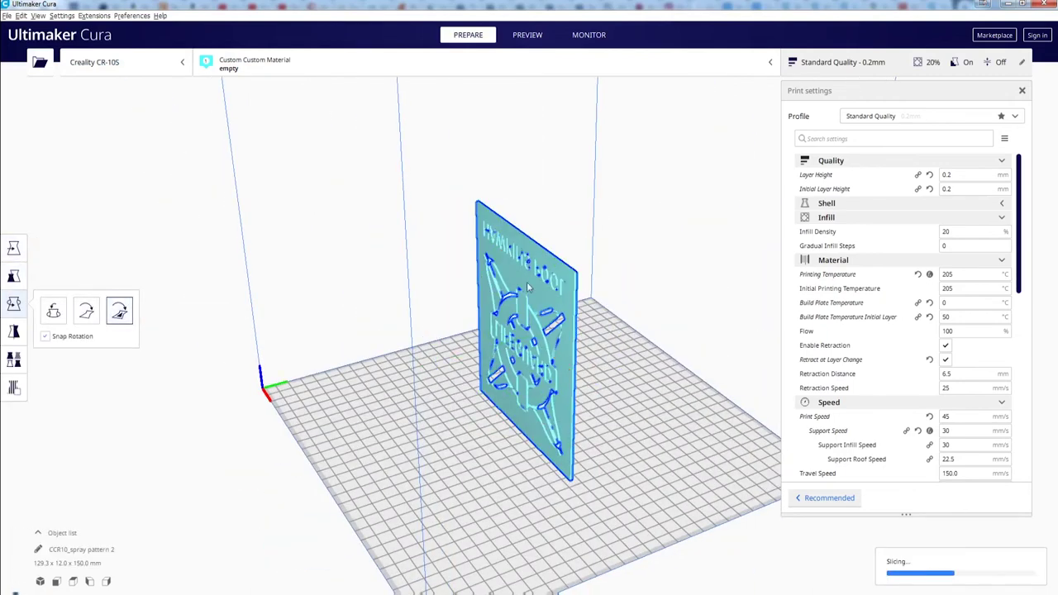